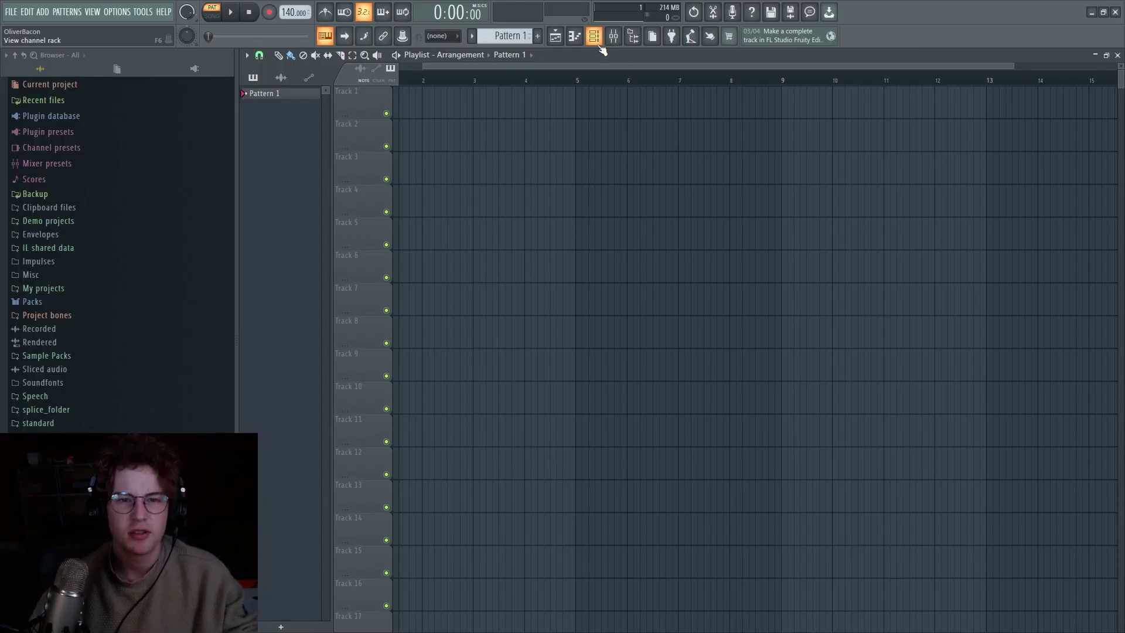
Step: Add a FLEX instrument channel from the Channel rack and arrange the FLEX and LABS windows
{"action": "left_click", "coordinate": [597, 40]}
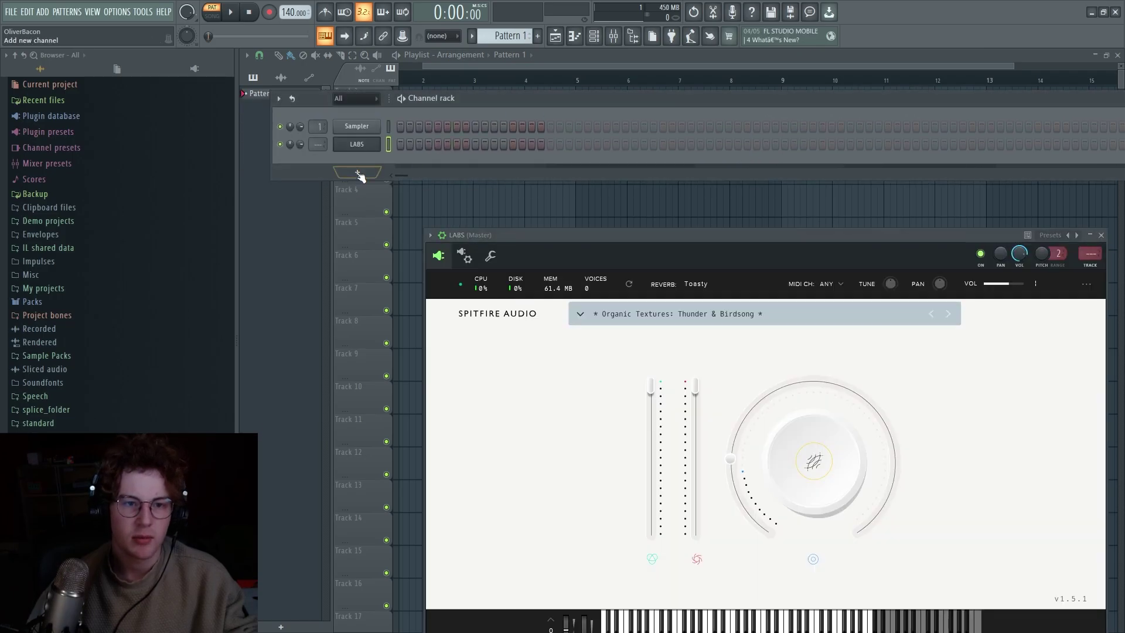
{"action": "left_click", "coordinate": [358, 175]}
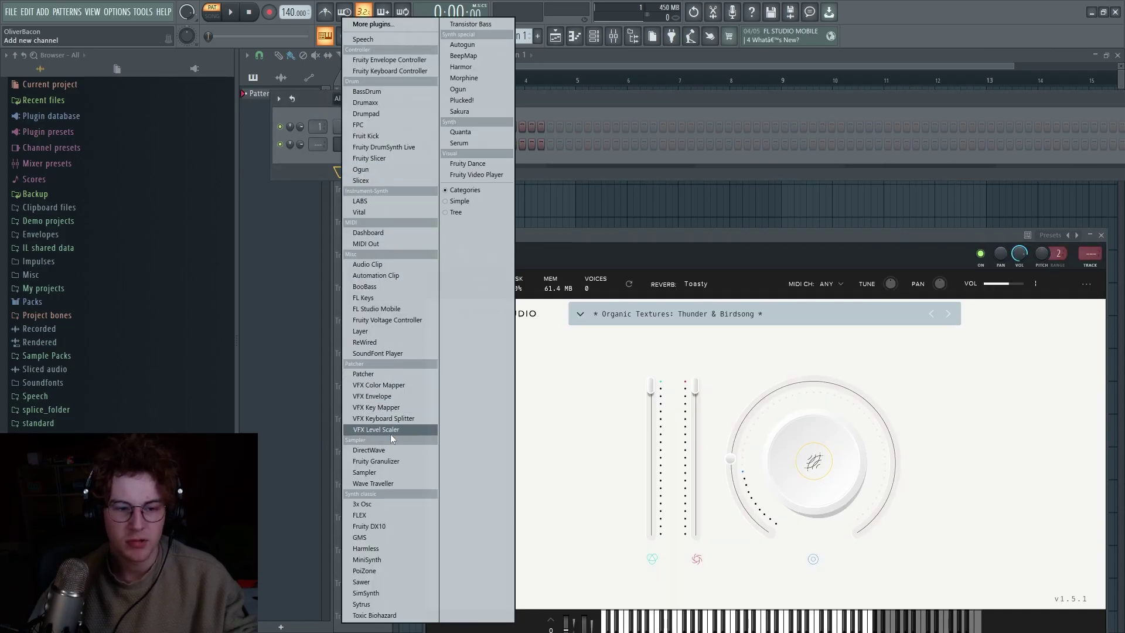
{"action": "left_click", "coordinate": [387, 515]}
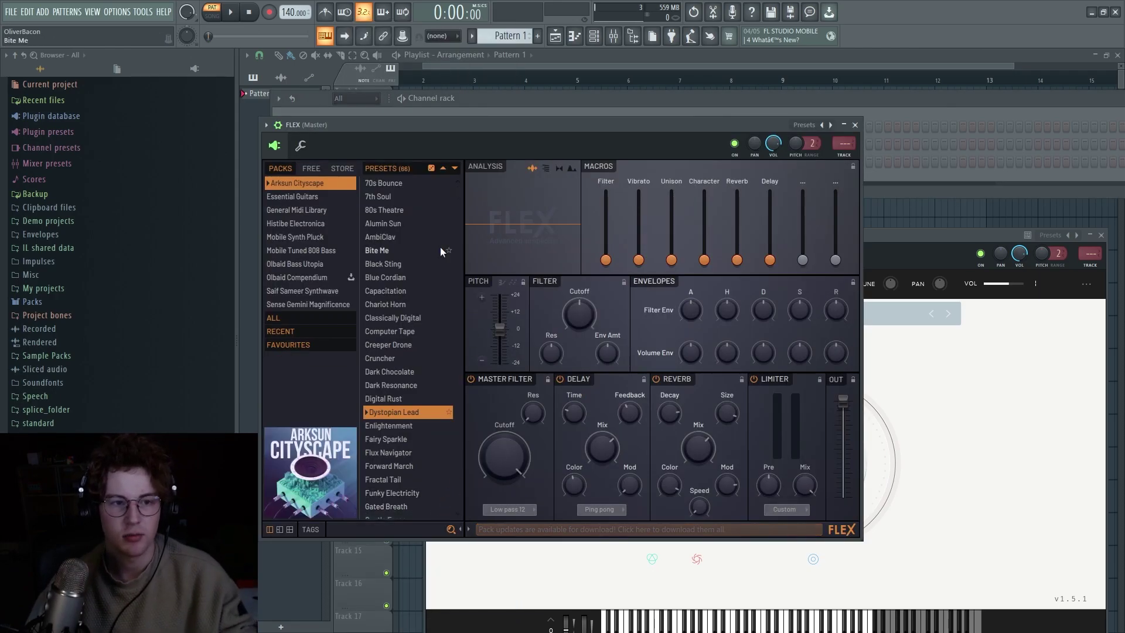
{"action": "left_click_drag", "start_coordinate": [897, 238], "coordinate": [961, 221]}
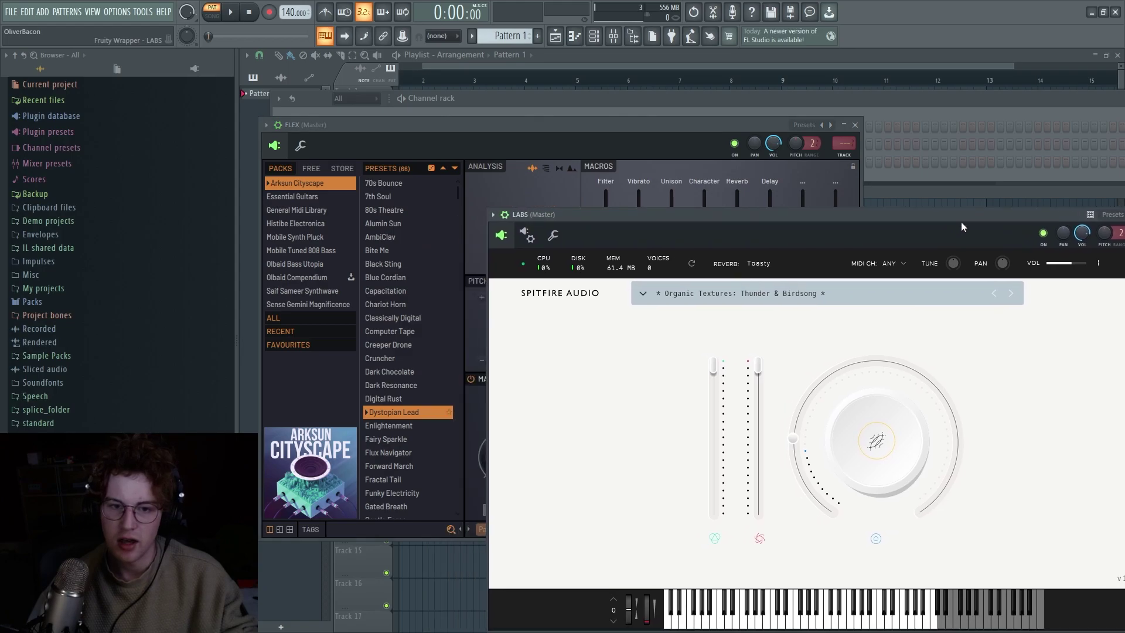
{"action": "left_click_drag", "start_coordinate": [764, 222], "coordinate": [856, 156]}
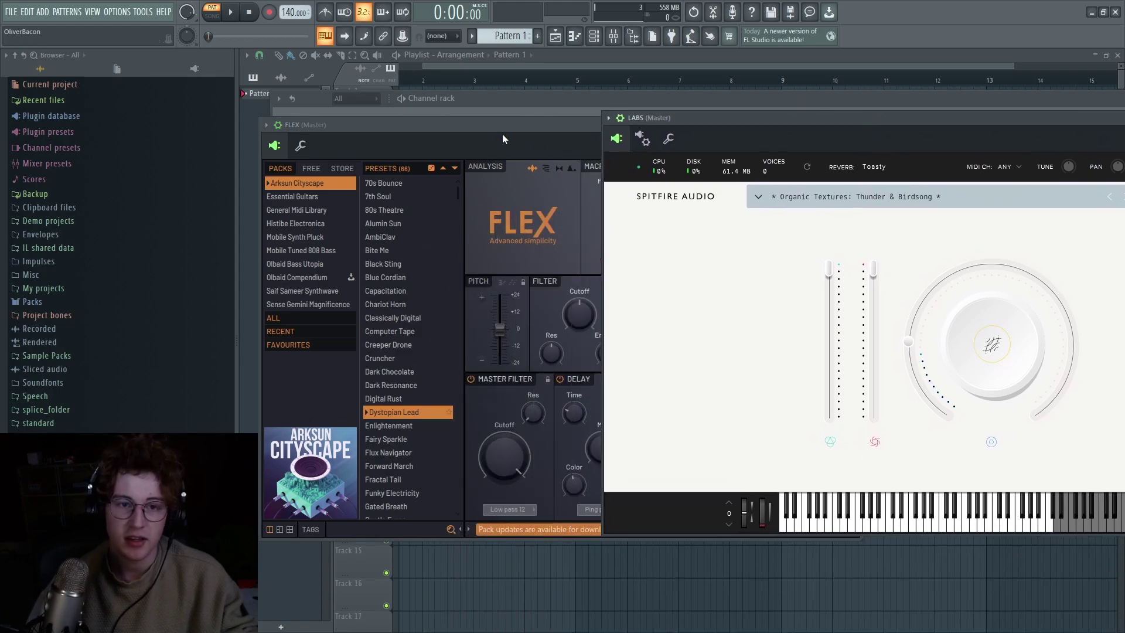
{"action": "left_click_drag", "start_coordinate": [506, 139], "coordinate": [379, 180]}
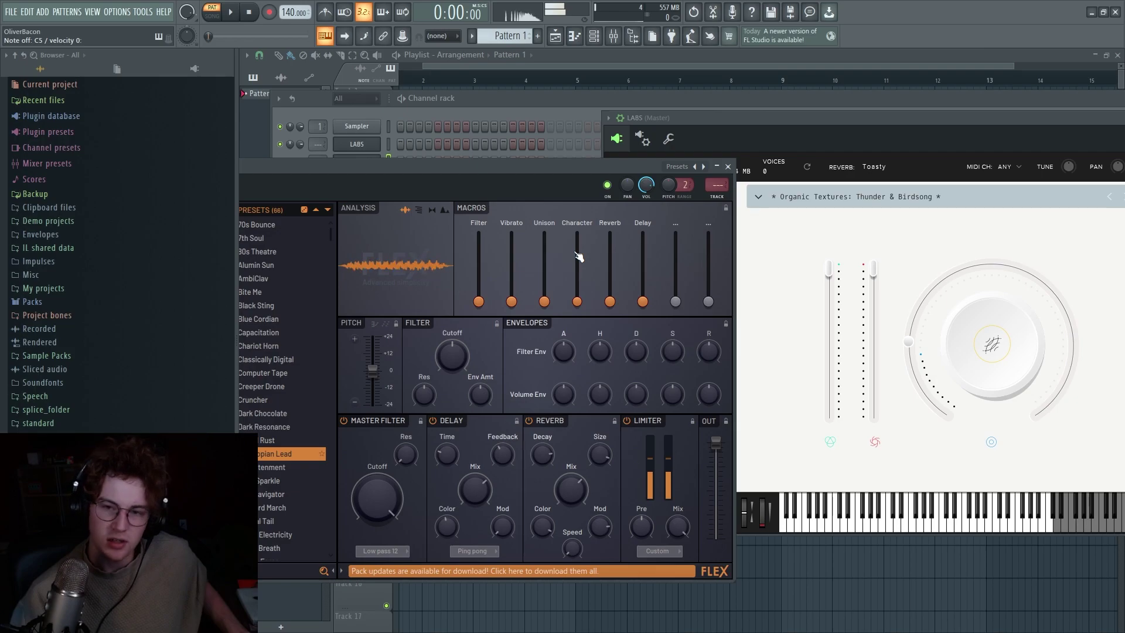
Step: Load the Guitar Harmonics: Plucks preset in LABS and move its window left
{"action": "left_click", "coordinate": [856, 196]}
{"action": "left_click", "coordinate": [973, 416]}
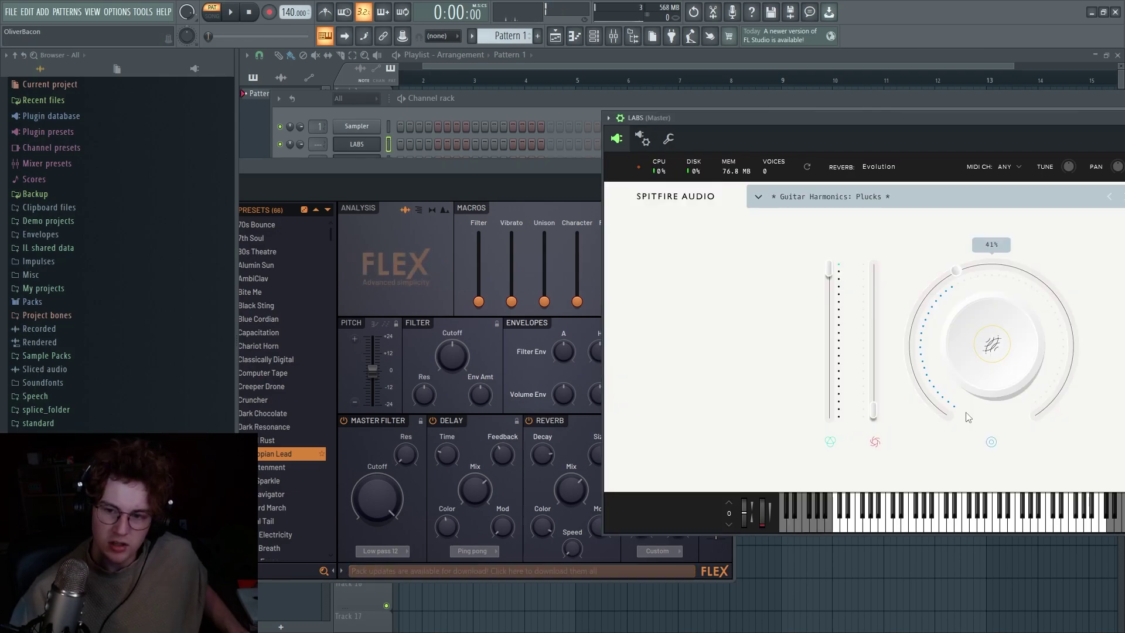
{"action": "left_click_drag", "start_coordinate": [807, 119], "coordinate": [613, 136]}
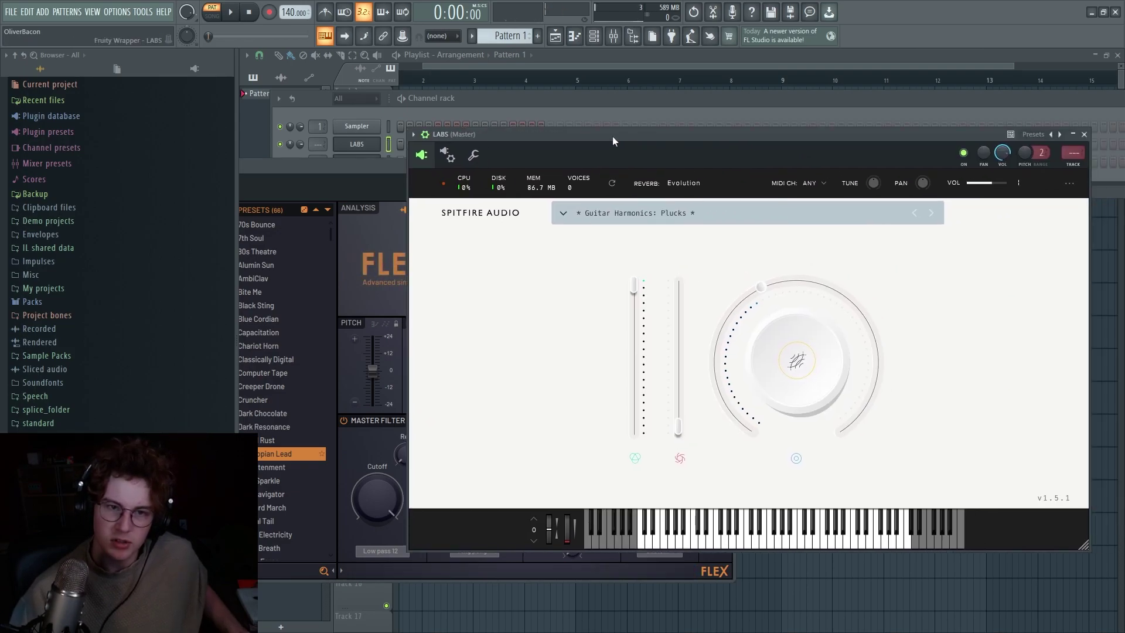
Step: Play a C5 note to hear the LABS Guitar Harmonics pluck
{"action": "key", "text": "z"}
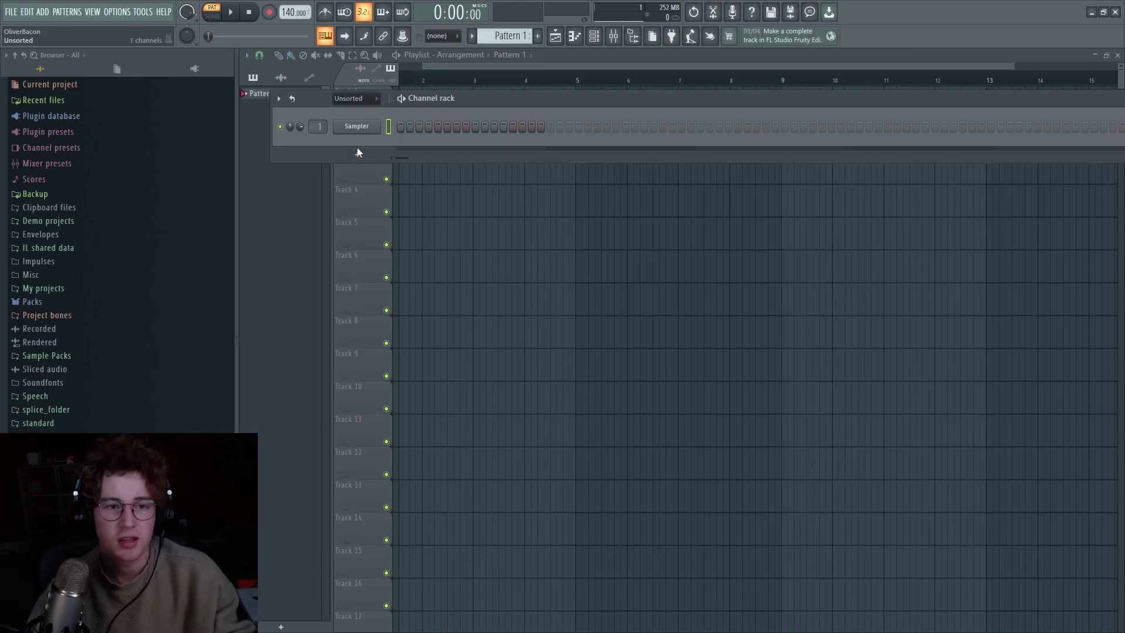
Step: Add a Serum channel and redraw Oscillator A's harmonic bins into a sparse, complex waveform
{"action": "left_click", "coordinate": [357, 146]}
{"action": "left_click", "coordinate": [445, 143]}
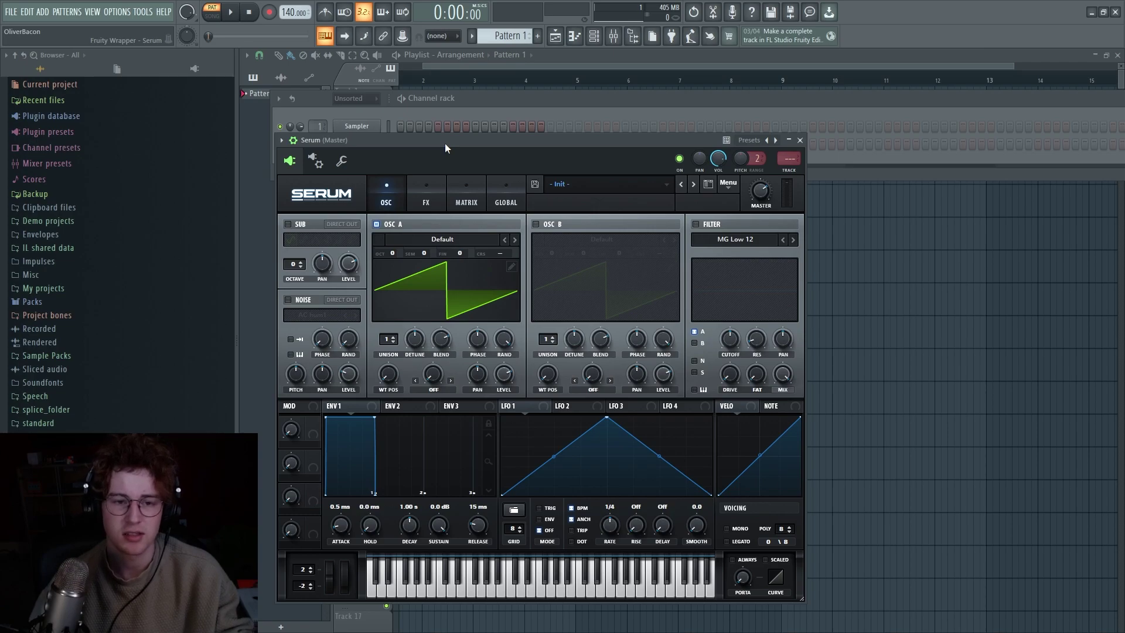
{"action": "left_click", "coordinate": [511, 267]}
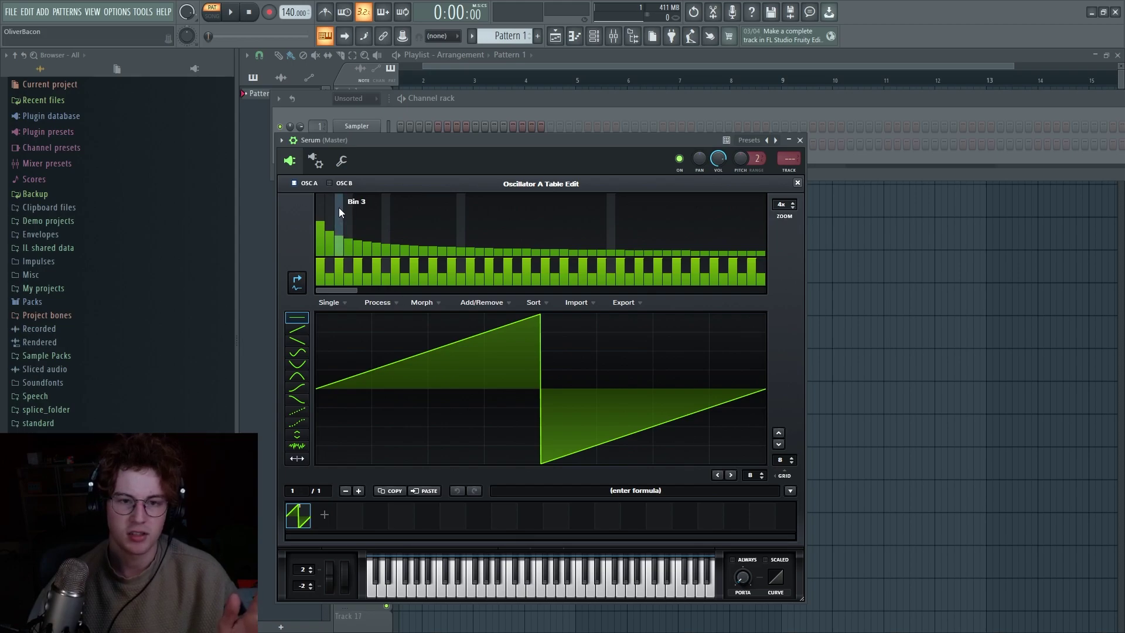
{"action": "left_click_drag", "start_coordinate": [317, 205], "coordinate": [749, 219]}
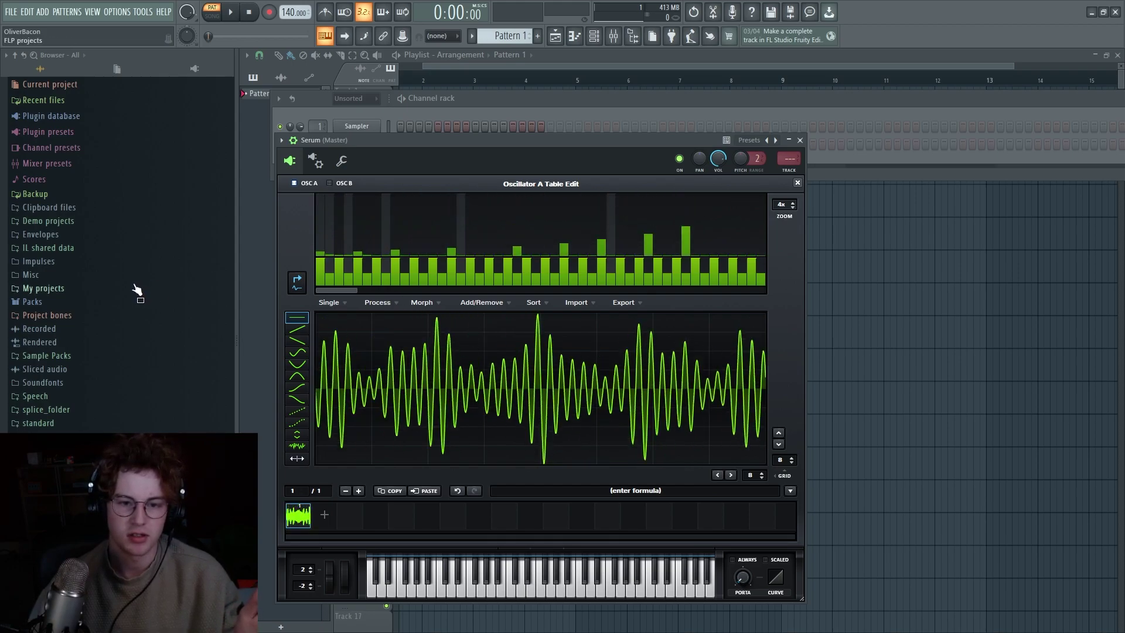
Step: Clear all Oscillator A harmonics, audition a Bin 1 sine on C5, then clear it flat again
{"action": "right_click", "coordinate": [371, 240]}
{"action": "left_click", "coordinate": [404, 260]}
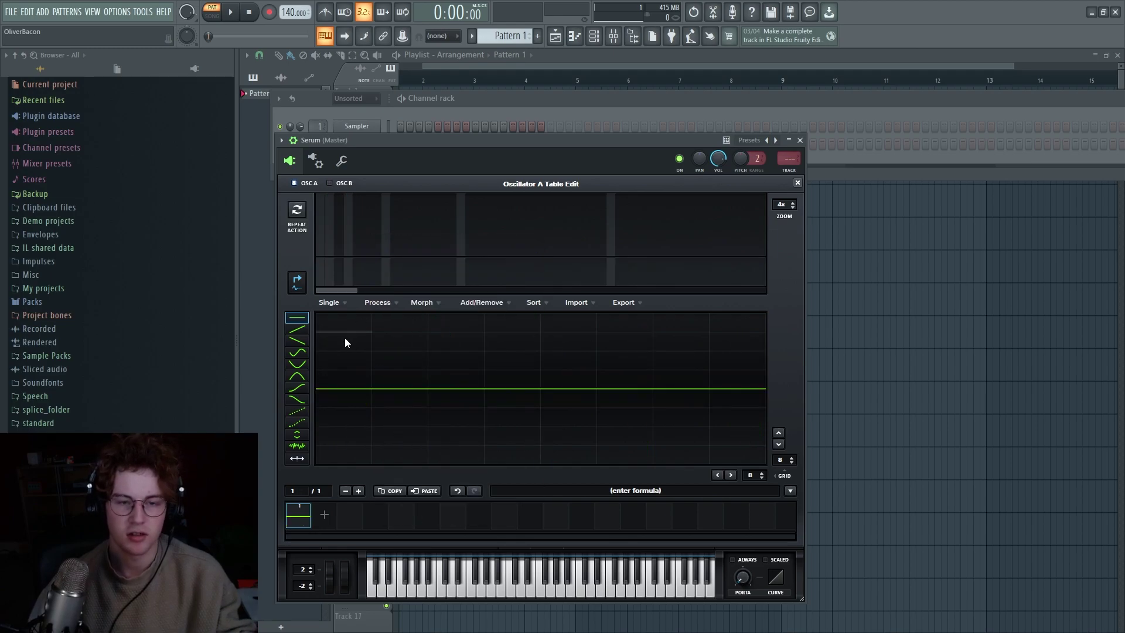
{"action": "left_click_drag", "start_coordinate": [321, 255], "coordinate": [320, 211]}
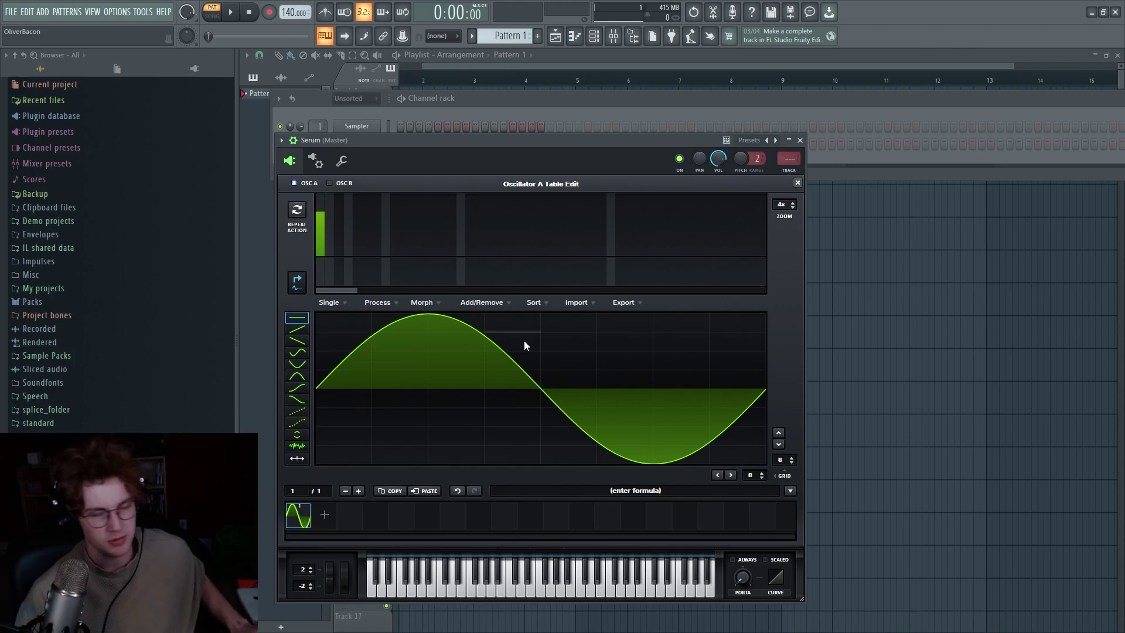
{"action": "key", "text": "z"}
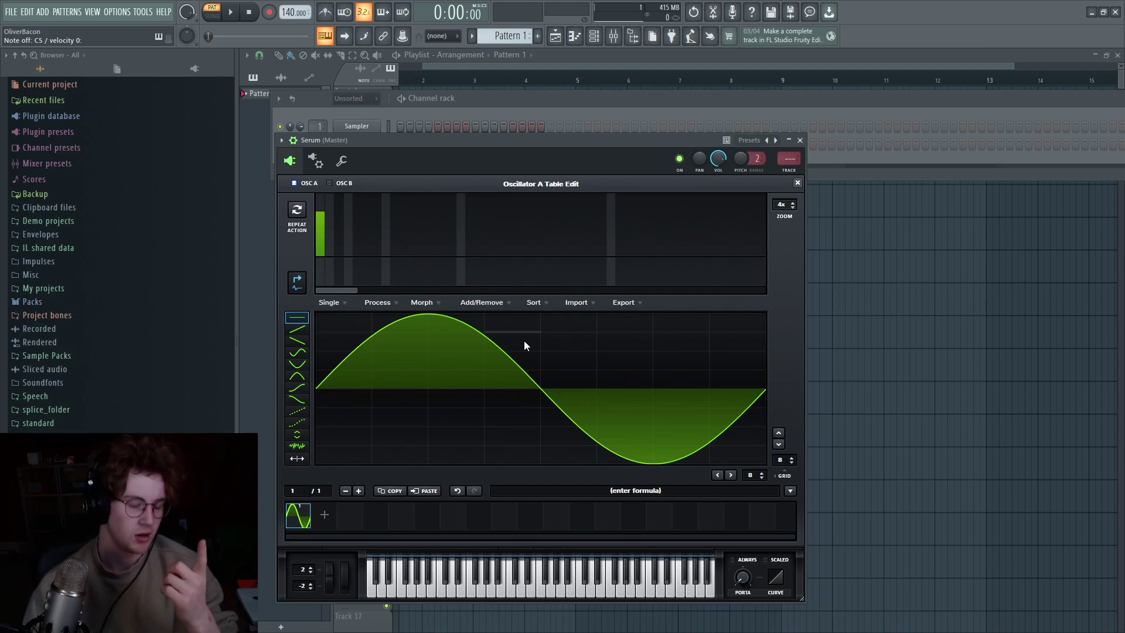
{"action": "key", "text": "Delete"}
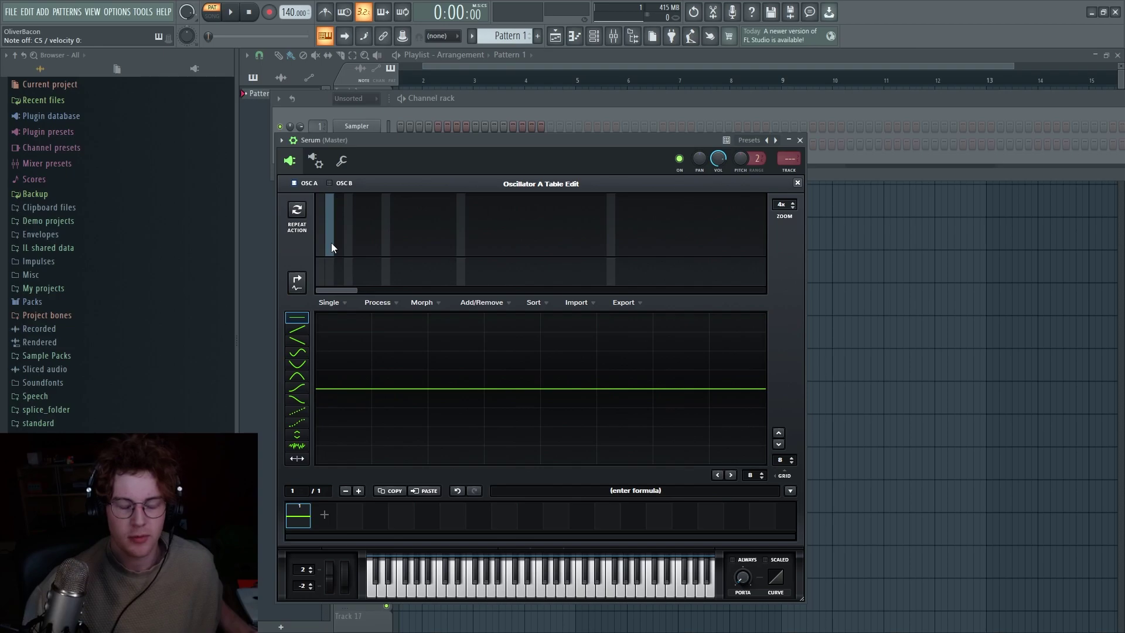
Step: Move a single full harmonic through Bins 1, 2 and 3 to show one-, two- and three-cycle sines
{"action": "mouse_move", "coordinate": [332, 242]}
{"action": "left_mouse_down"}
{"action": "mouse_move", "coordinate": [330, 179]}
{"action": "mouse_move", "coordinate": [339, 225]}
{"action": "left_mouse_up"}
{"action": "mouse_move", "coordinate": [341, 270]}
{"action": "left_mouse_down"}
{"action": "mouse_move", "coordinate": [322, 235]}
{"action": "mouse_move", "coordinate": [322, 204]}
{"action": "left_mouse_up"}
{"action": "left_click_drag", "start_coordinate": [330, 258], "coordinate": [330, 316]}
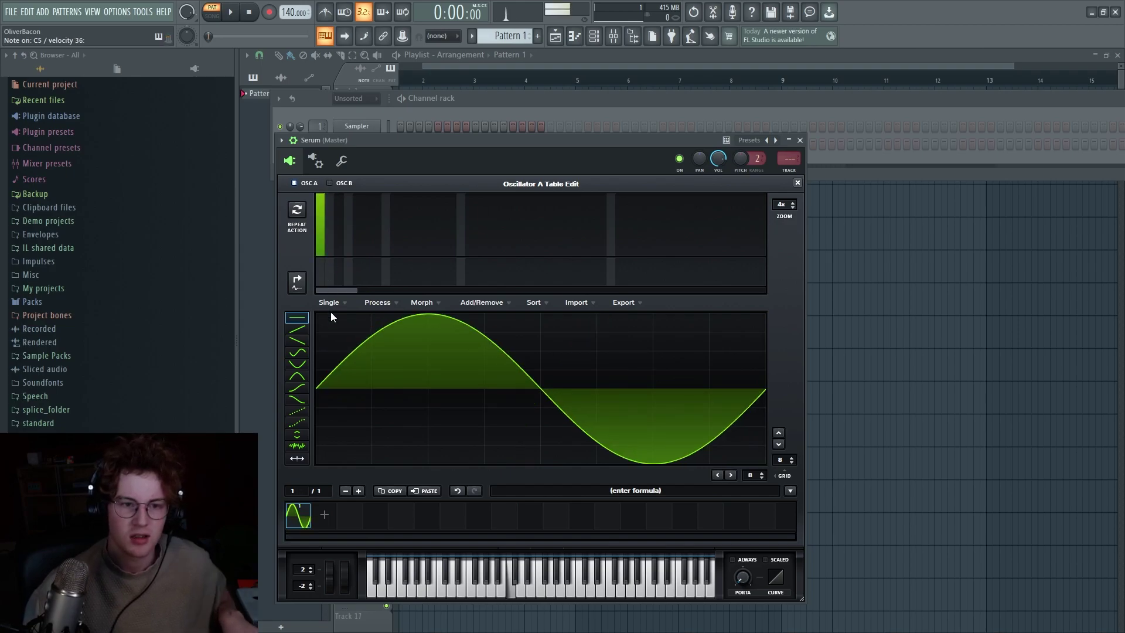
{"action": "mouse_move", "coordinate": [327, 237]}
{"action": "left_mouse_down"}
{"action": "mouse_move", "coordinate": [319, 303]}
{"action": "mouse_move", "coordinate": [330, 182]}
{"action": "mouse_move", "coordinate": [320, 297]}
{"action": "left_mouse_up"}
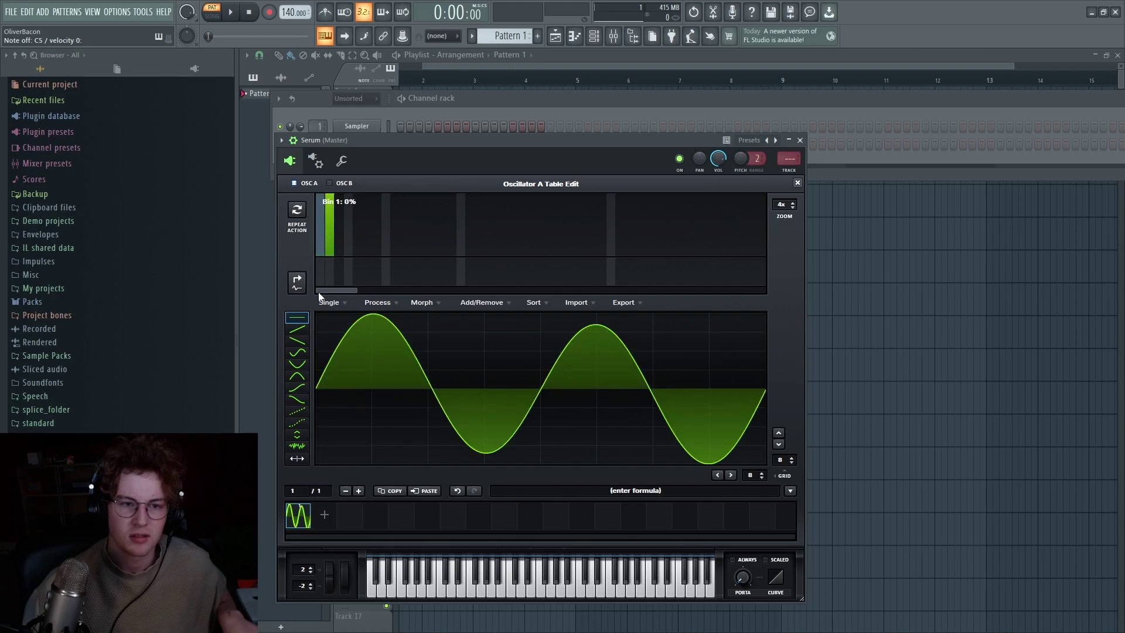
{"action": "left_click", "coordinate": [339, 248]}
{"action": "mouse_move", "coordinate": [338, 249]}
{"action": "left_mouse_down"}
{"action": "mouse_move", "coordinate": [331, 210]}
{"action": "mouse_move", "coordinate": [331, 298]}
{"action": "left_mouse_up"}
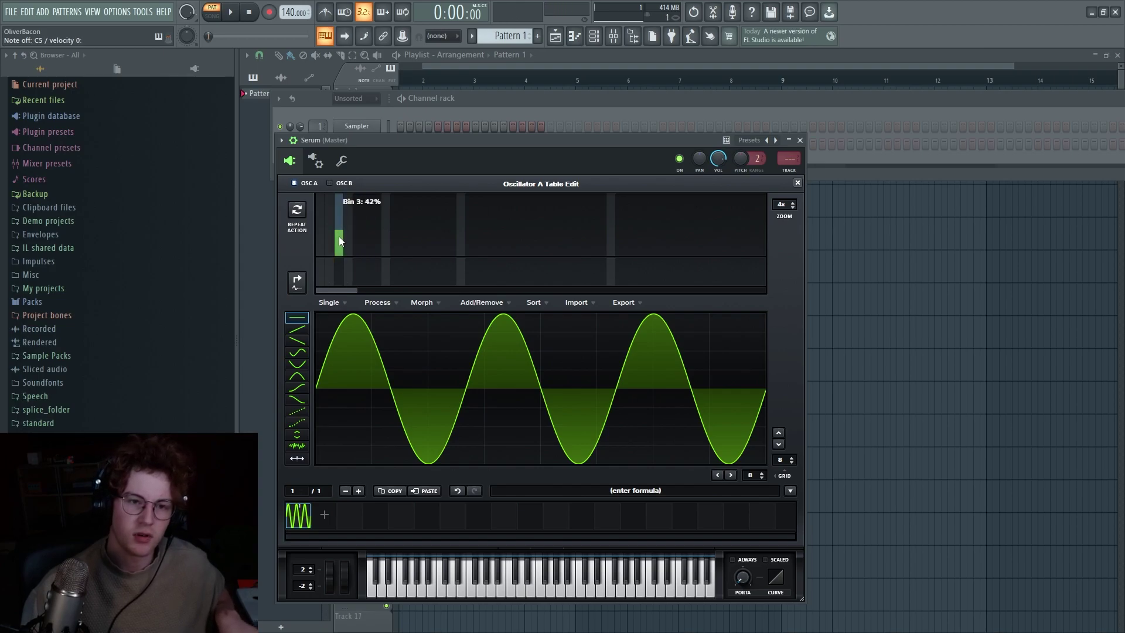
Step: Stack Bin 4 with Bins 5–7, raise Bins 1, 2 and 4, remove Bin 7, and add Bin 32
{"action": "mouse_move", "coordinate": [338, 237]}
{"action": "left_mouse_down"}
{"action": "mouse_move", "coordinate": [344, 247]}
{"action": "mouse_move", "coordinate": [353, 191]}
{"action": "left_mouse_up"}
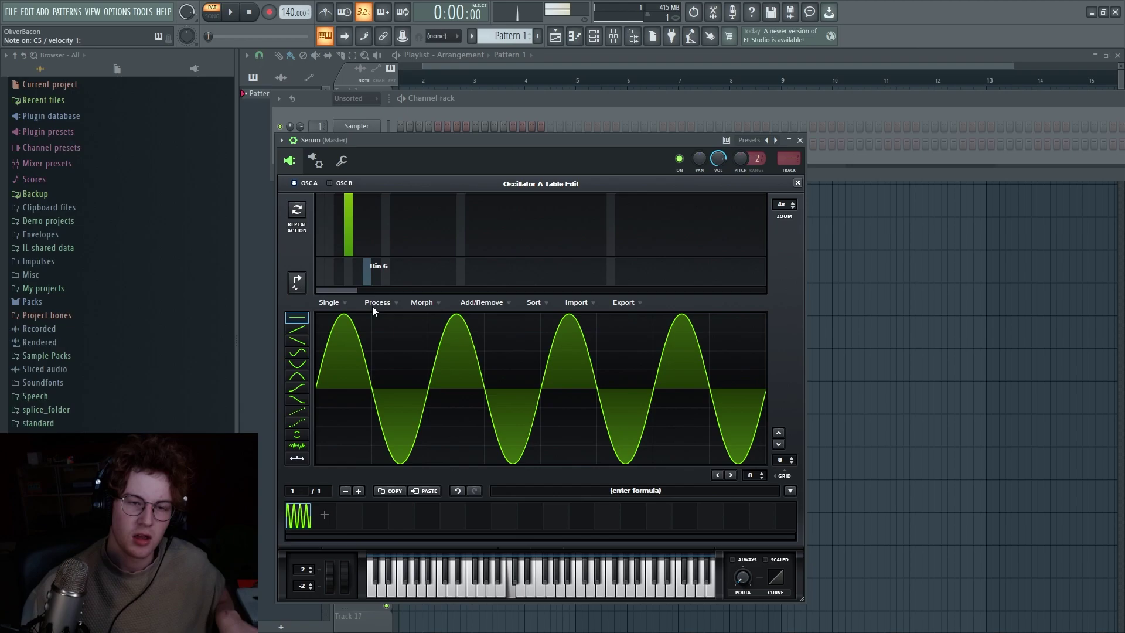
{"action": "mouse_move", "coordinate": [347, 251]}
{"action": "left_mouse_down"}
{"action": "mouse_move", "coordinate": [363, 207]}
{"action": "mouse_move", "coordinate": [371, 215]}
{"action": "mouse_move", "coordinate": [369, 181]}
{"action": "mouse_move", "coordinate": [380, 219]}
{"action": "mouse_move", "coordinate": [375, 173]}
{"action": "mouse_move", "coordinate": [384, 217]}
{"action": "mouse_move", "coordinate": [379, 163]}
{"action": "mouse_move", "coordinate": [376, 263]}
{"action": "mouse_move", "coordinate": [347, 225]}
{"action": "mouse_move", "coordinate": [349, 246]}
{"action": "mouse_move", "coordinate": [389, 278]}
{"action": "mouse_move", "coordinate": [346, 287]}
{"action": "left_mouse_up"}
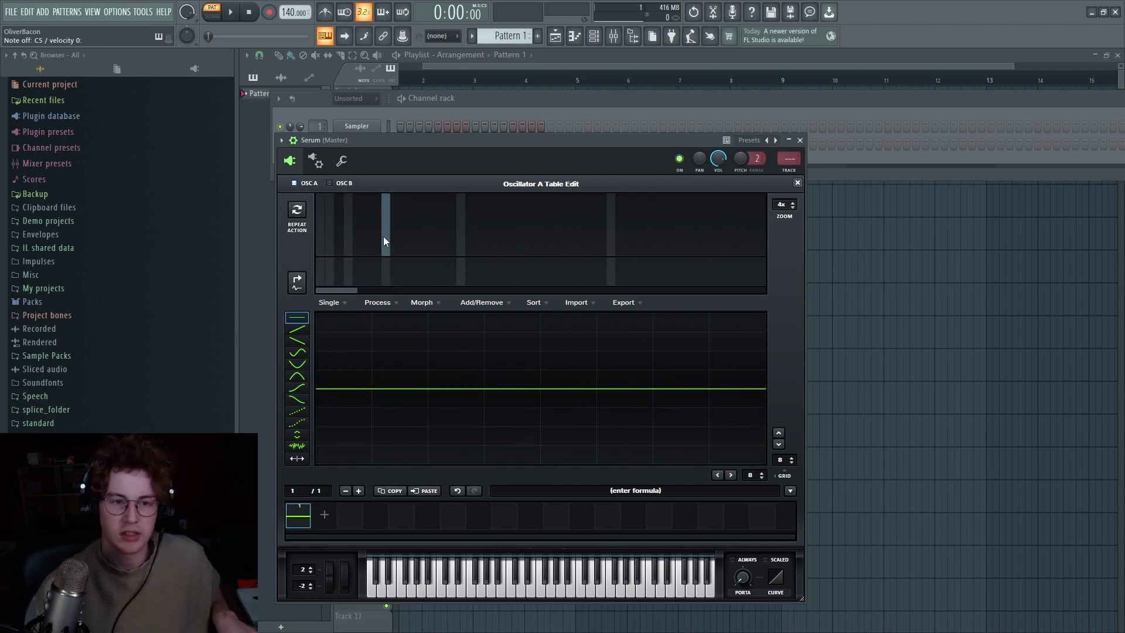
{"action": "left_click_drag", "start_coordinate": [320, 249], "coordinate": [382, 191]}
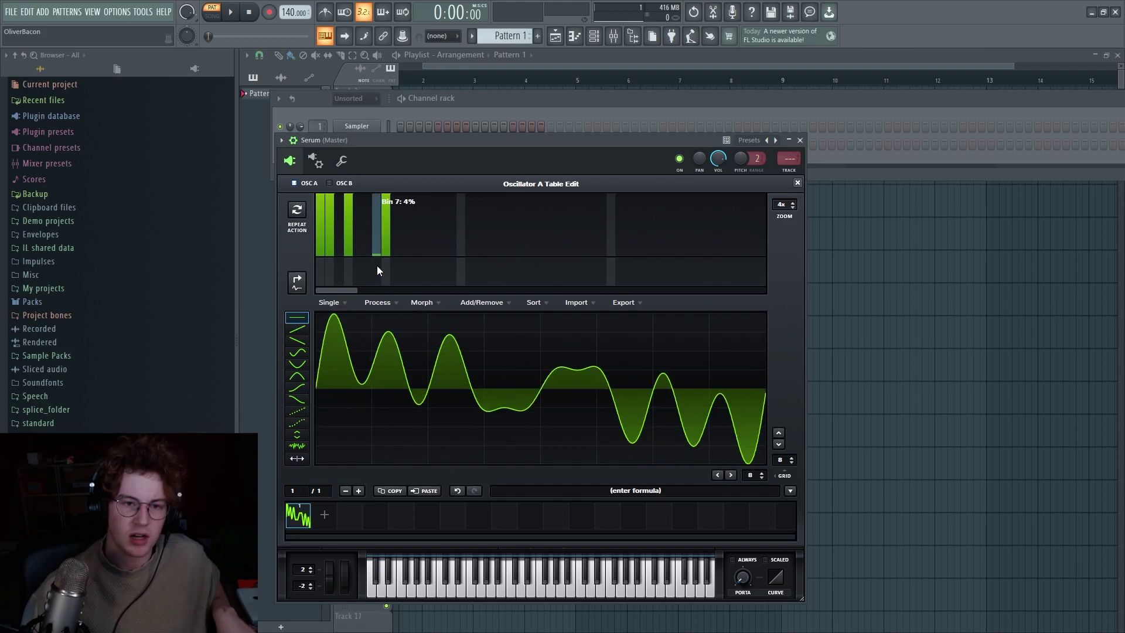
{"action": "left_click_drag", "start_coordinate": [377, 270], "coordinate": [379, 268]}
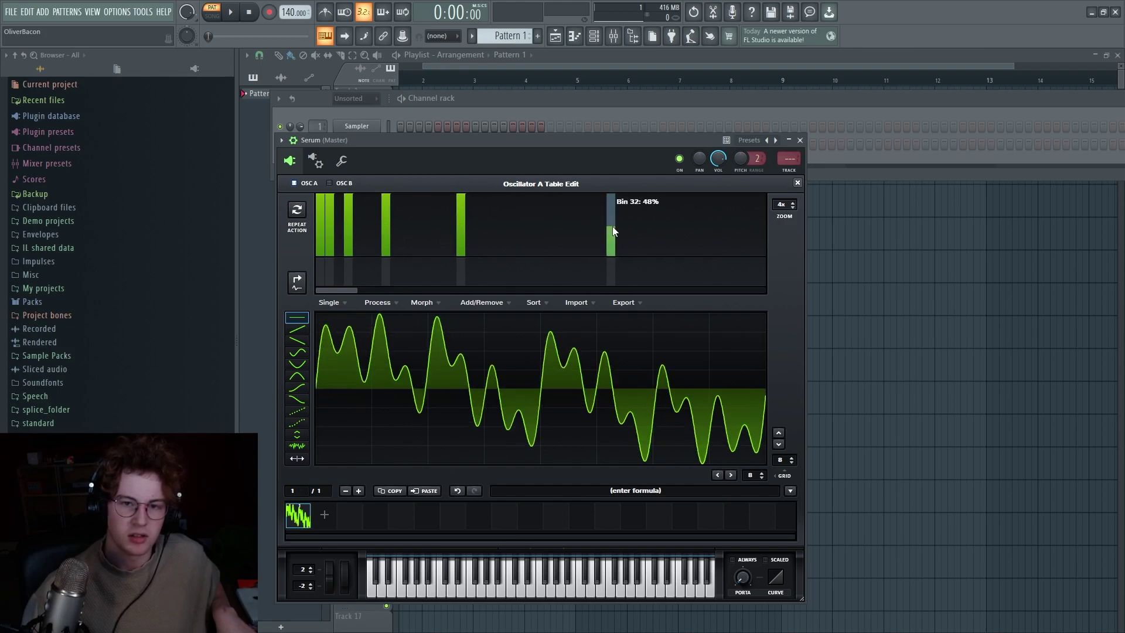
{"action": "mouse_move", "coordinate": [613, 226]}
{"action": "left_mouse_down"}
{"action": "mouse_move", "coordinate": [613, 177]}
{"action": "mouse_move", "coordinate": [619, 292]}
{"action": "left_mouse_up"}
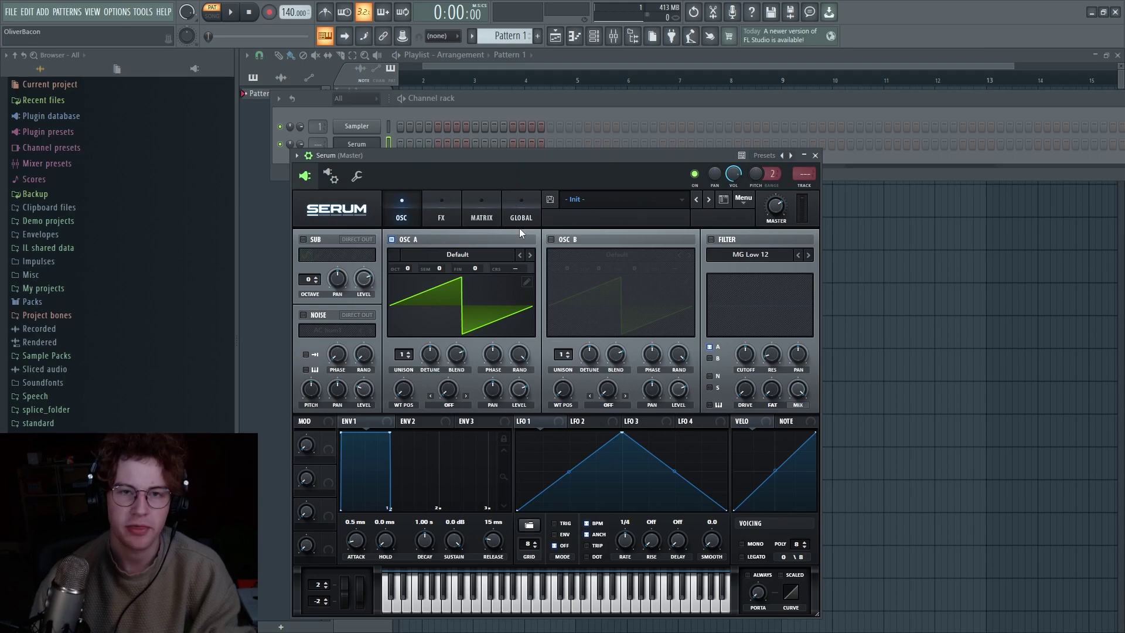
Step: Reopen Oscillator A's wavetable editor to show the default saw's harmonics
{"action": "left_click", "coordinate": [525, 282]}
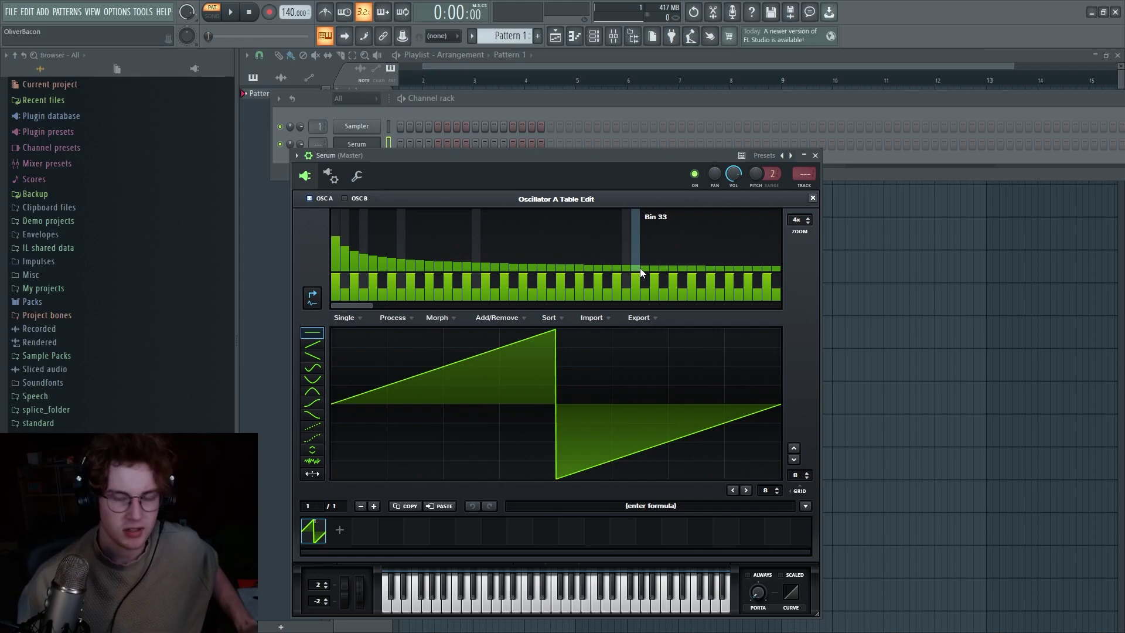
Step: Enable OSC B on the Analog_BD_Sin wavetable and switch OSC A off
{"action": "key", "text": "z"}
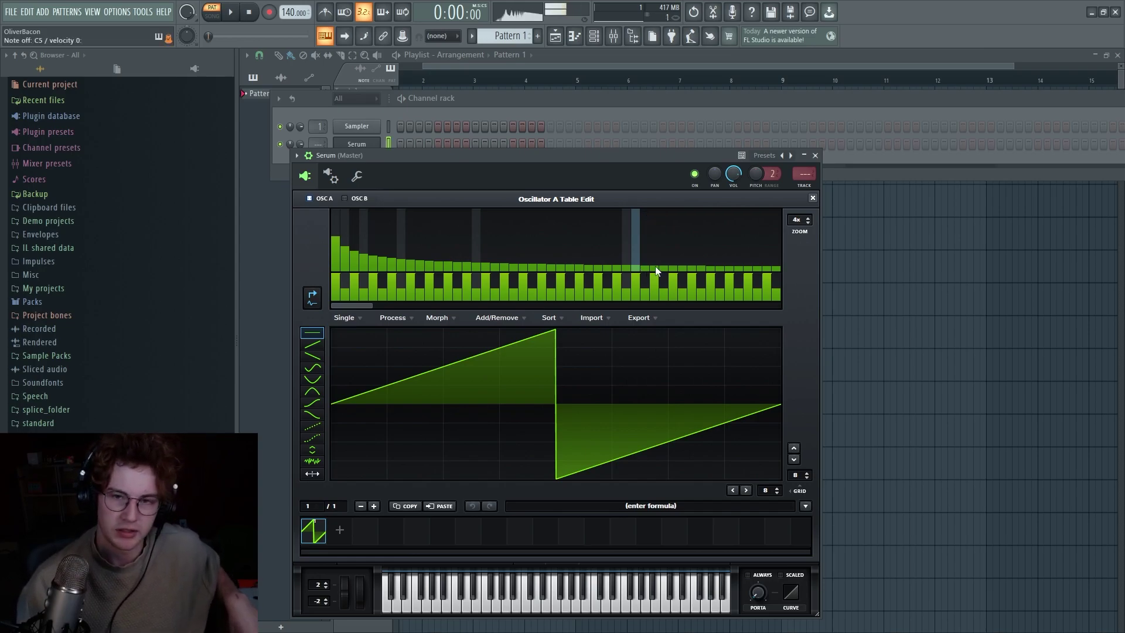
{"action": "left_click", "coordinate": [813, 198]}
{"action": "left_click", "coordinate": [550, 239]}
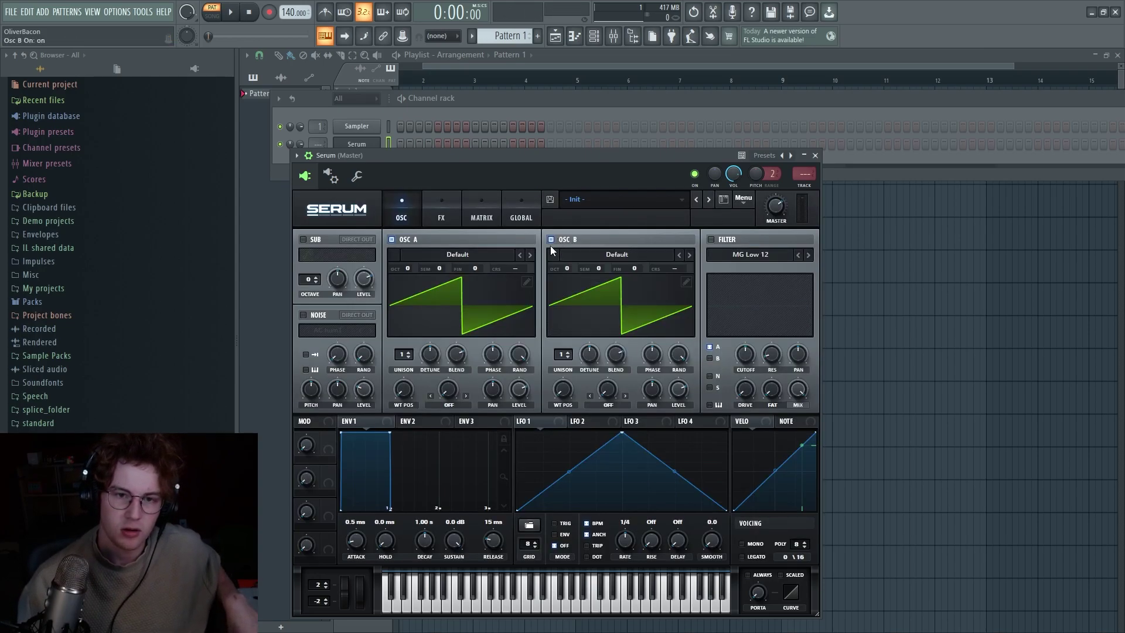
{"action": "left_click", "coordinate": [691, 256]}
{"action": "left_click", "coordinate": [691, 256]}
{"action": "left_click", "coordinate": [391, 239]}
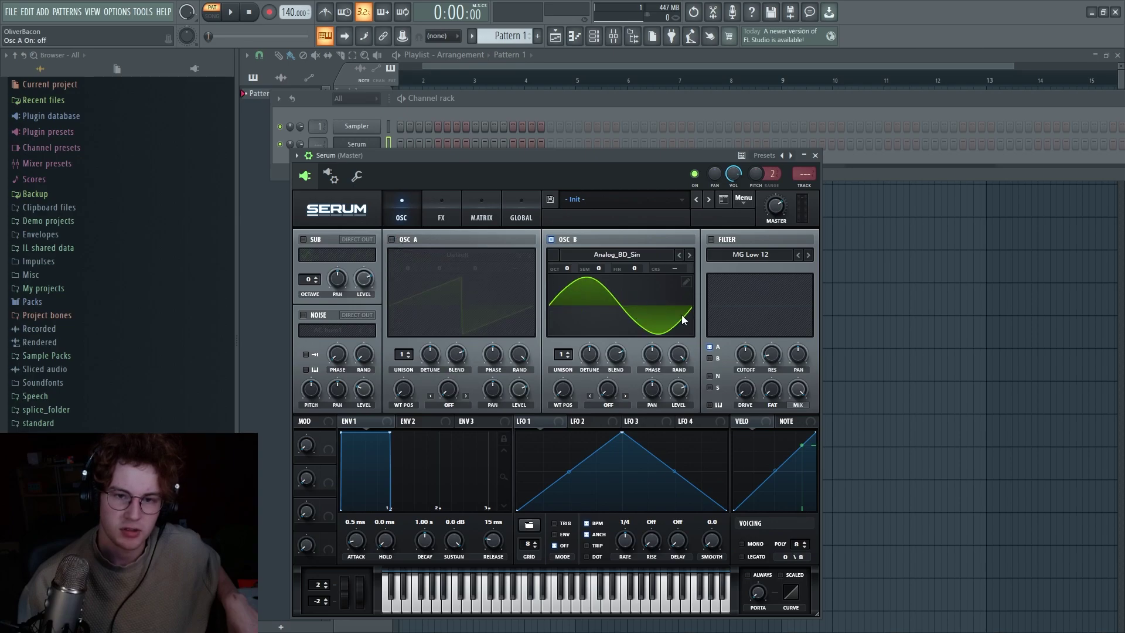
Step: Clear all of OSC B's harmonics and draw only Bin 1 for a pure sine
{"action": "left_click", "coordinate": [685, 282]}
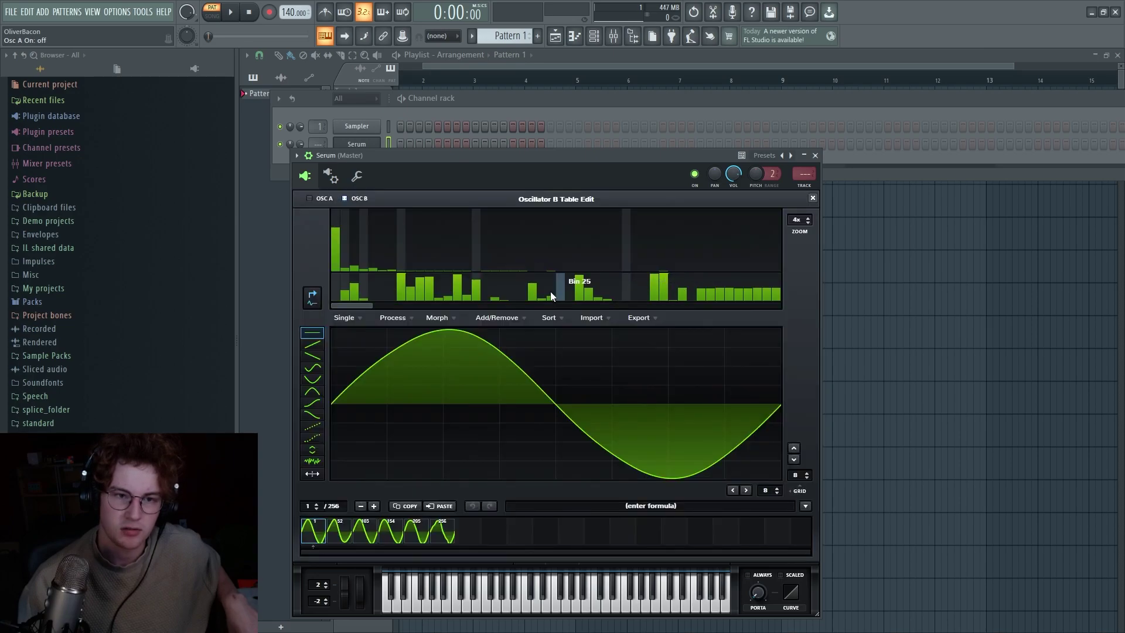
{"action": "left_click", "coordinate": [409, 285]}
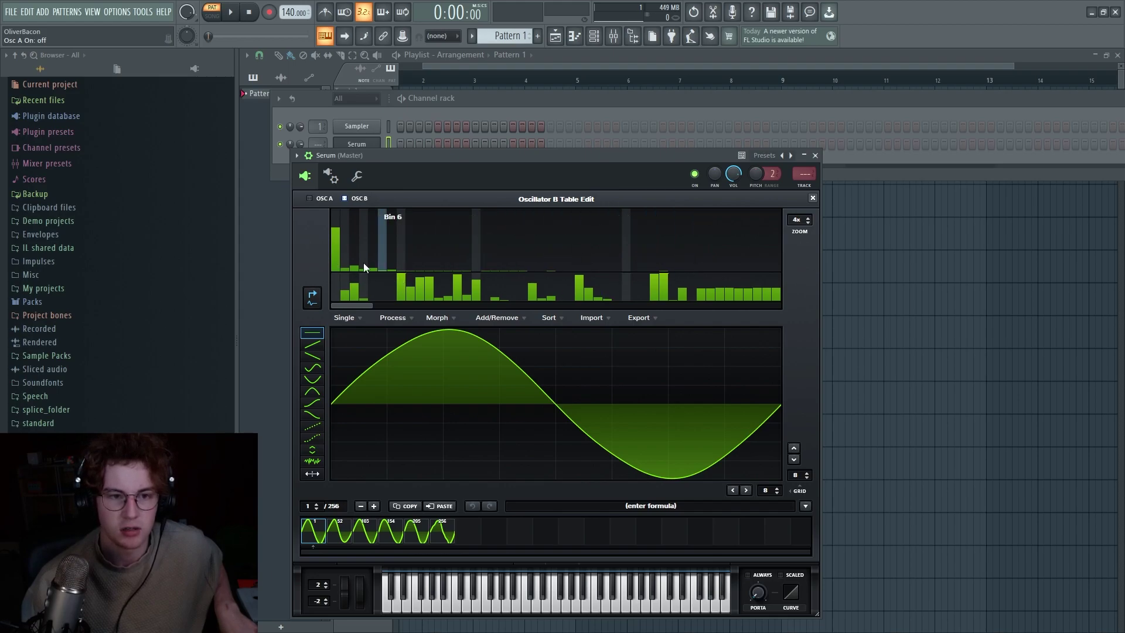
{"action": "right_click", "coordinate": [339, 289]}
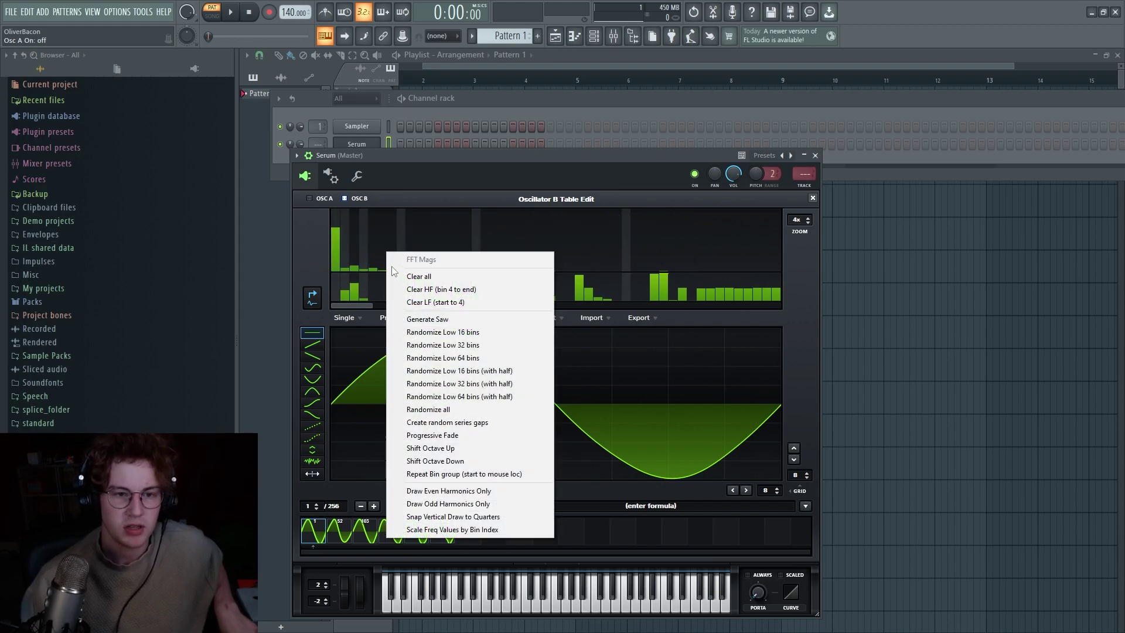
{"action": "left_click", "coordinate": [410, 274]}
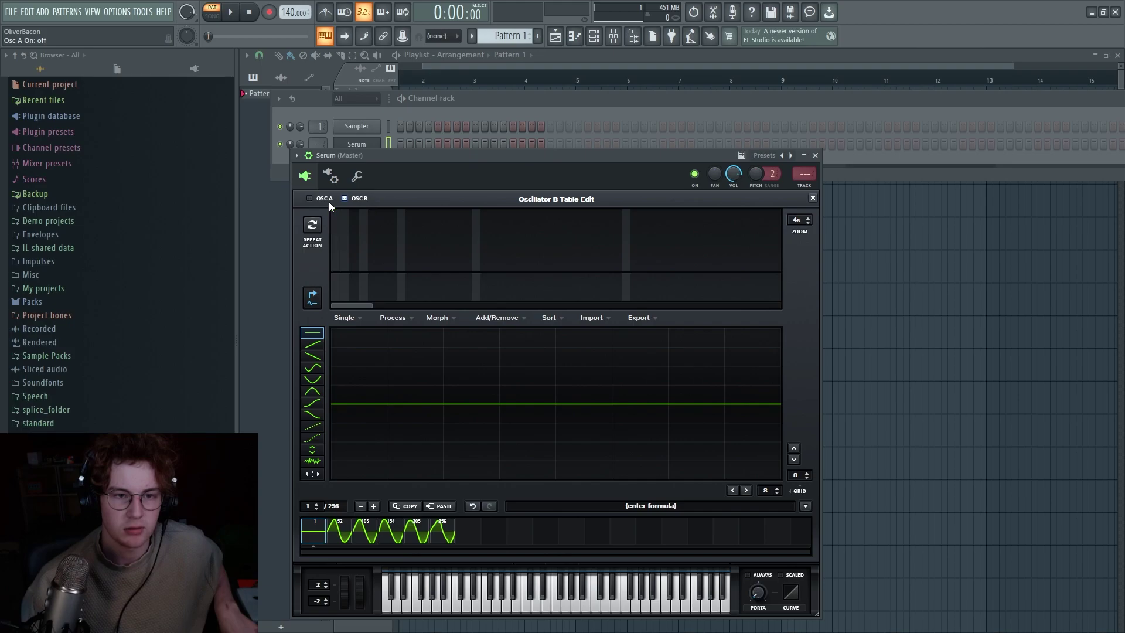
{"action": "left_click", "coordinate": [335, 228]}
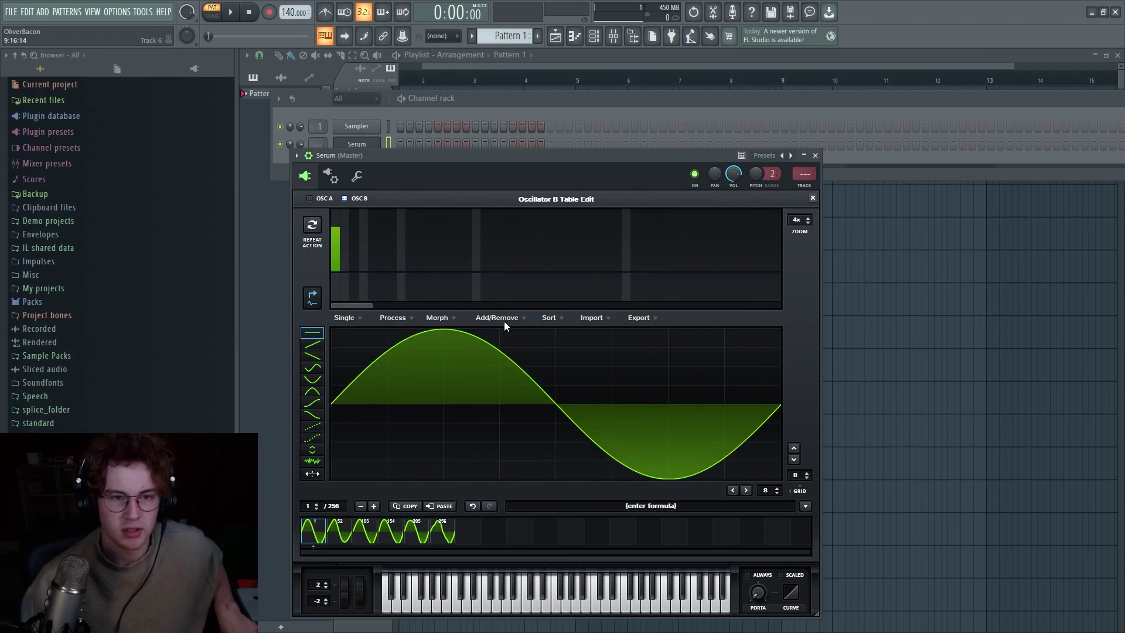
Step: Set OSC B to the Basic Shapes wavetable at WT position frame 2
{"action": "left_click", "coordinate": [812, 198]}
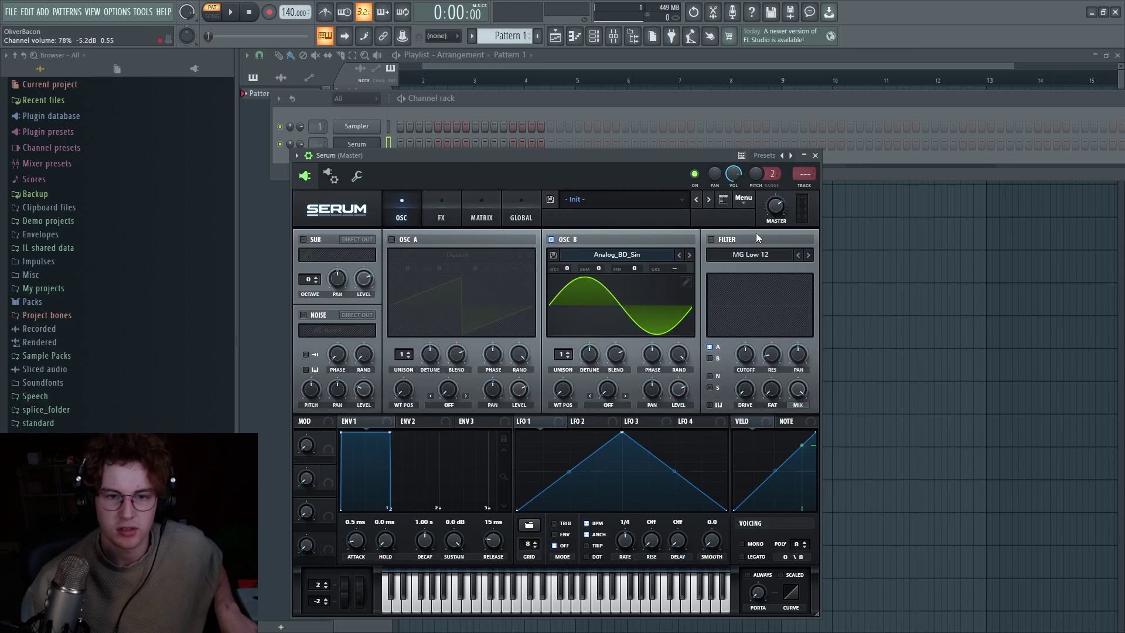
{"action": "left_click", "coordinate": [689, 254]}
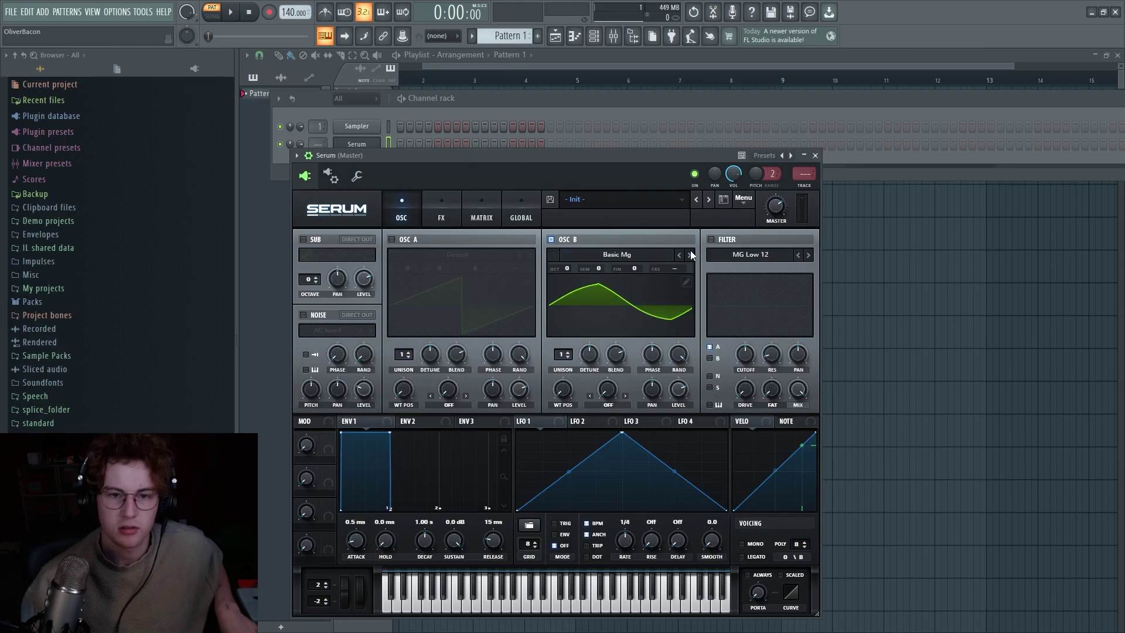
{"action": "left_click", "coordinate": [689, 254]}
{"action": "left_click", "coordinate": [689, 255]}
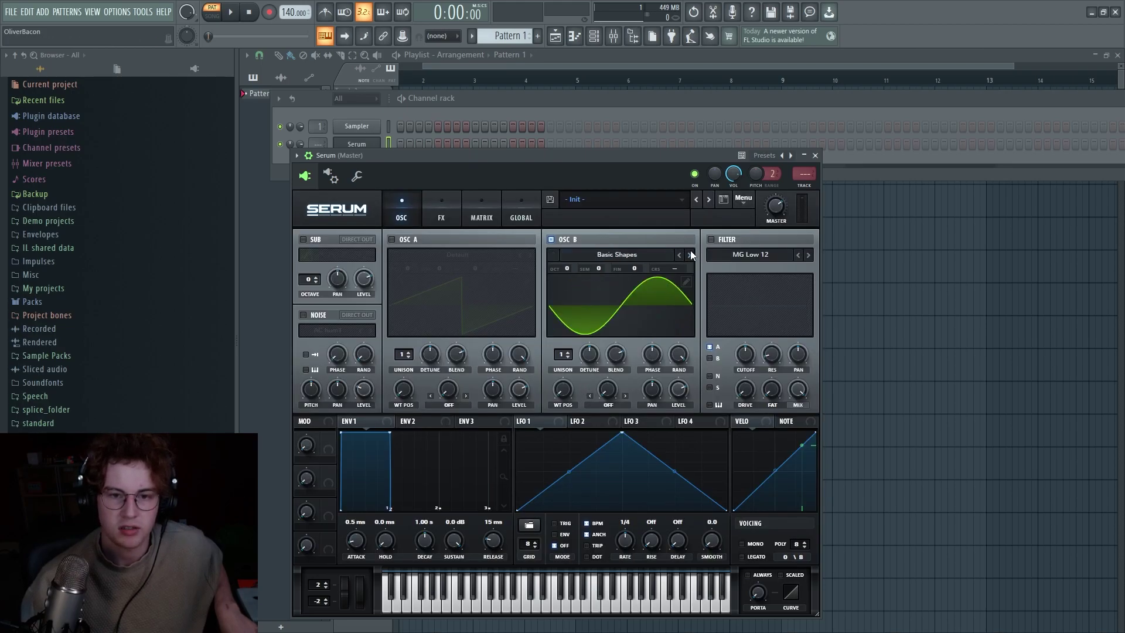
{"action": "left_click", "coordinate": [686, 282]}
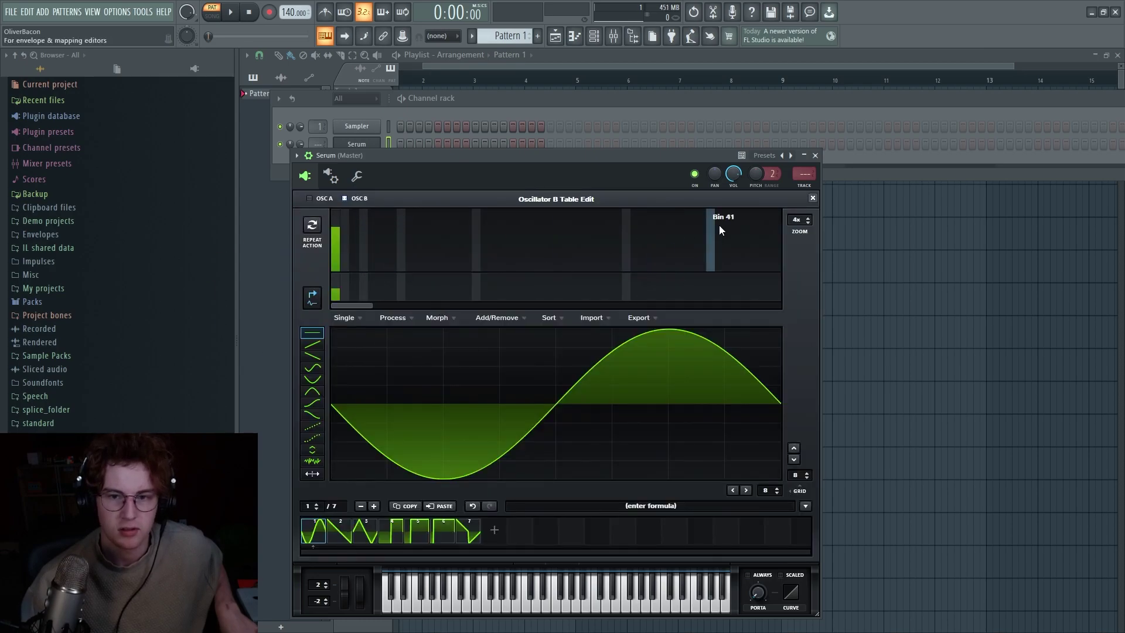
{"action": "left_click", "coordinate": [813, 198]}
{"action": "left_click_drag", "start_coordinate": [562, 381], "coordinate": [562, 375]}
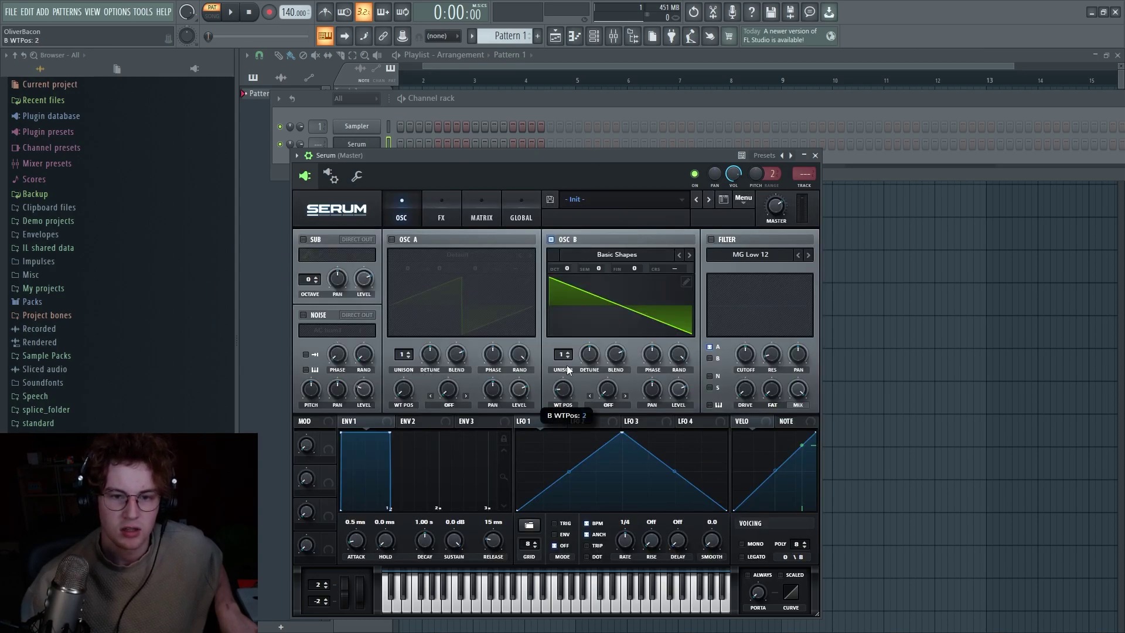
{"action": "left_click", "coordinate": [685, 282]}
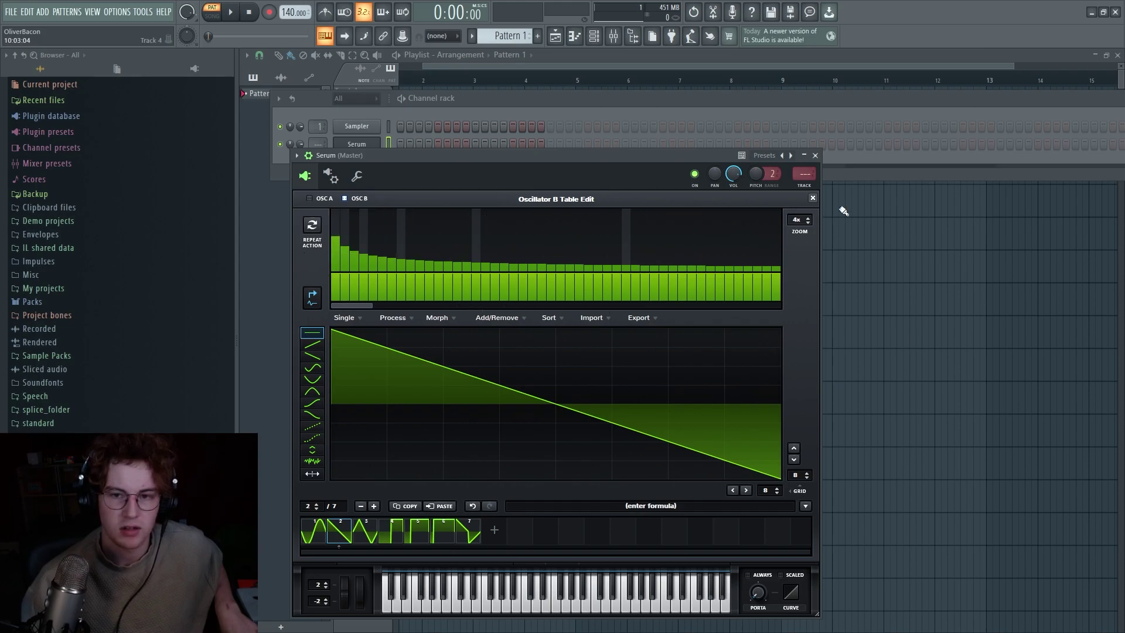
{"action": "left_click", "coordinate": [812, 198]}
Step: Turn OSC A back on and redraw its harmonic phases and levels, including Bin 38 phase at 70%
{"action": "left_click", "coordinate": [394, 238]}
{"action": "left_click", "coordinate": [525, 276]}
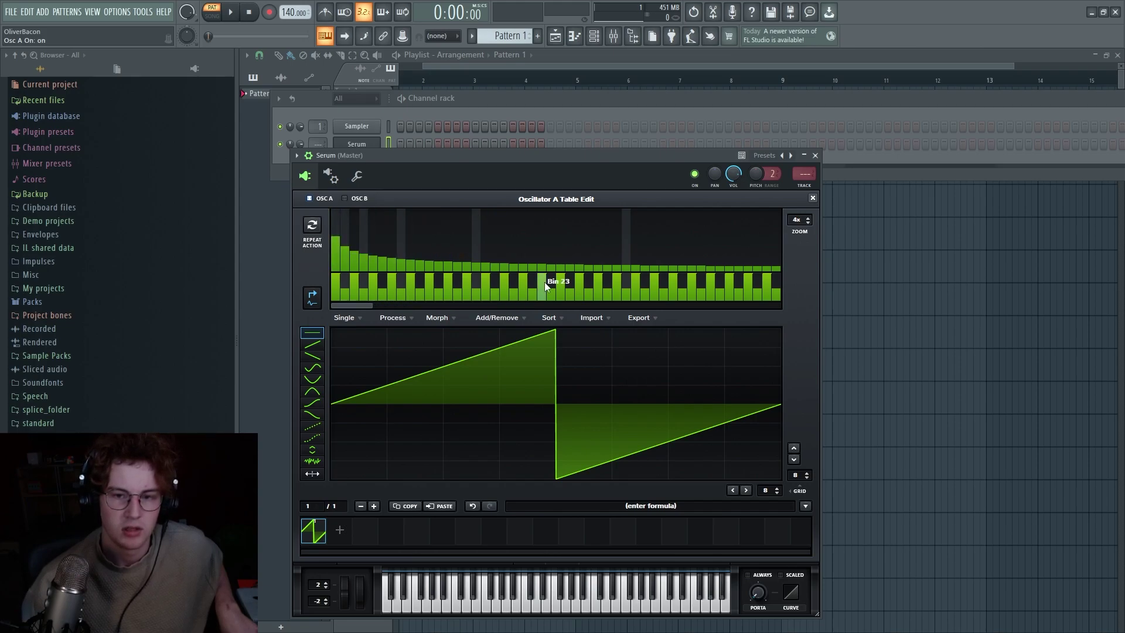
{"action": "mouse_move", "coordinate": [685, 285]}
{"action": "left_mouse_down"}
{"action": "mouse_move", "coordinate": [683, 305]}
{"action": "mouse_move", "coordinate": [684, 278]}
{"action": "mouse_move", "coordinate": [684, 293]}
{"action": "left_mouse_up"}
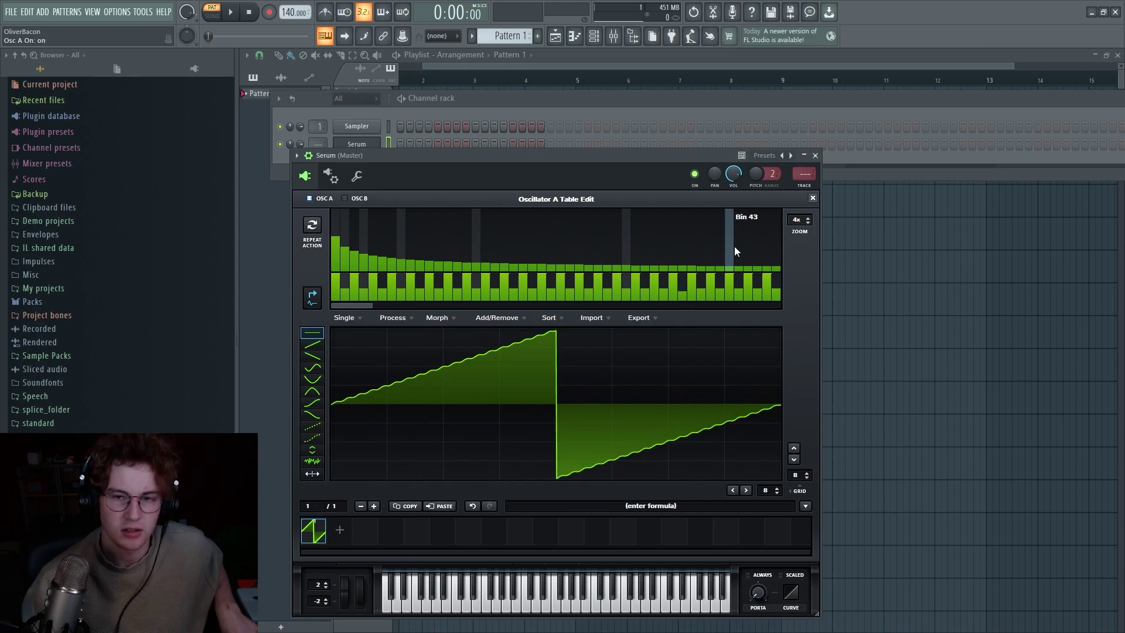
{"action": "left_click", "coordinate": [813, 198]}
{"action": "left_click", "coordinate": [685, 282]}
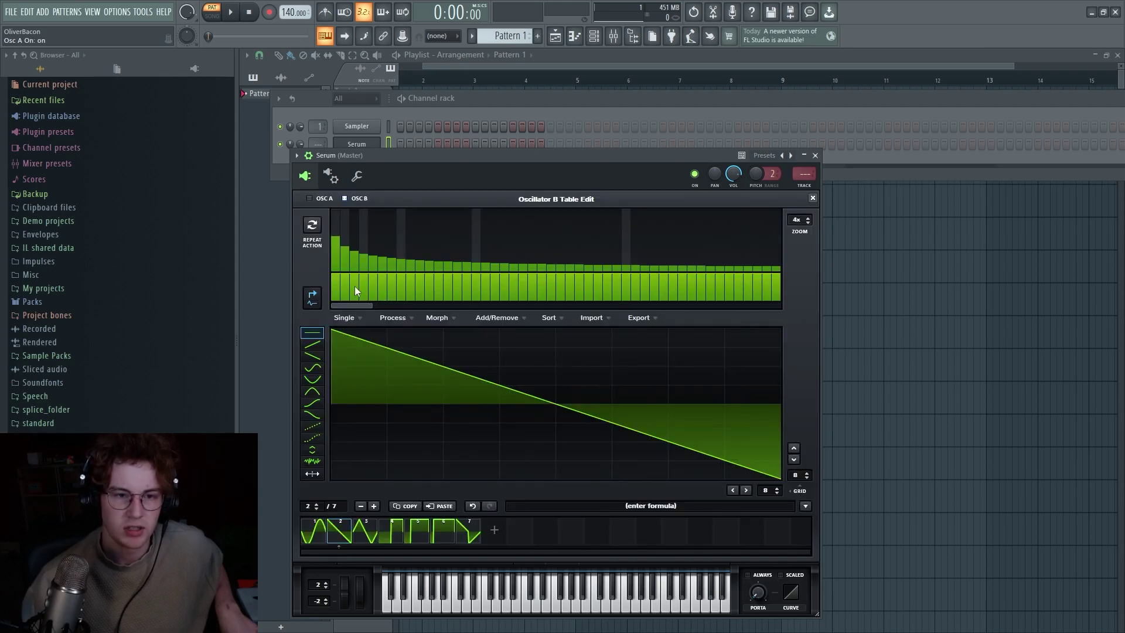
{"action": "left_click", "coordinate": [813, 198]}
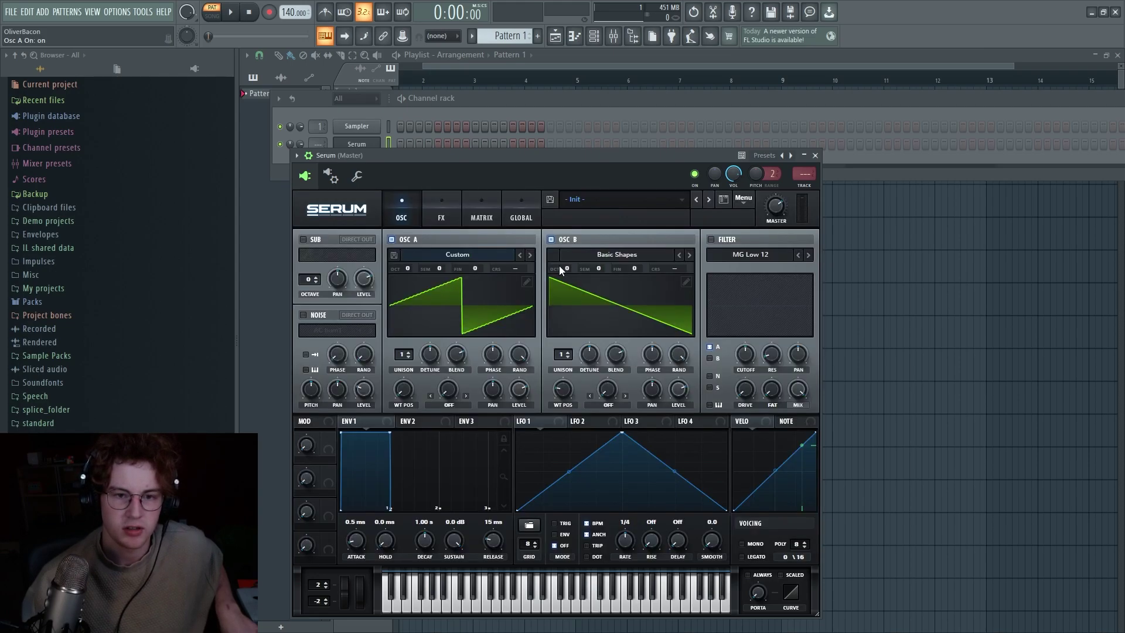
{"action": "left_click", "coordinate": [528, 283]}
{"action": "mouse_move", "coordinate": [343, 282]}
{"action": "left_mouse_down"}
{"action": "mouse_move", "coordinate": [453, 250]}
{"action": "mouse_move", "coordinate": [994, 191]}
{"action": "left_mouse_up"}
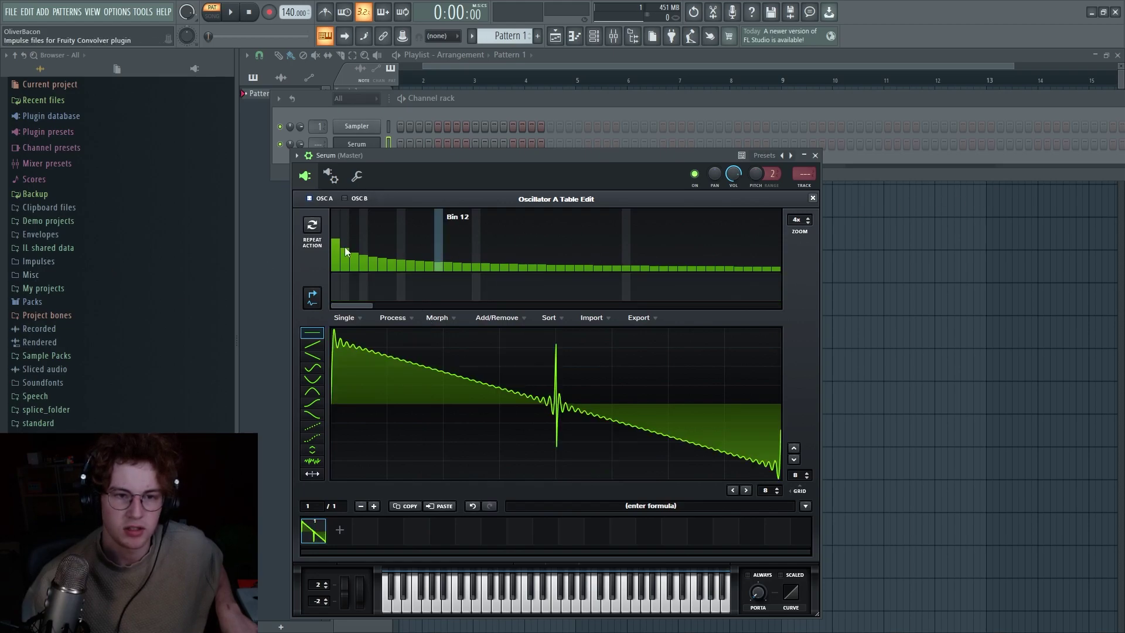
{"action": "mouse_move", "coordinate": [344, 247]}
{"action": "left_mouse_down"}
{"action": "mouse_move", "coordinate": [435, 249]}
{"action": "mouse_move", "coordinate": [831, 264]}
{"action": "left_mouse_up"}
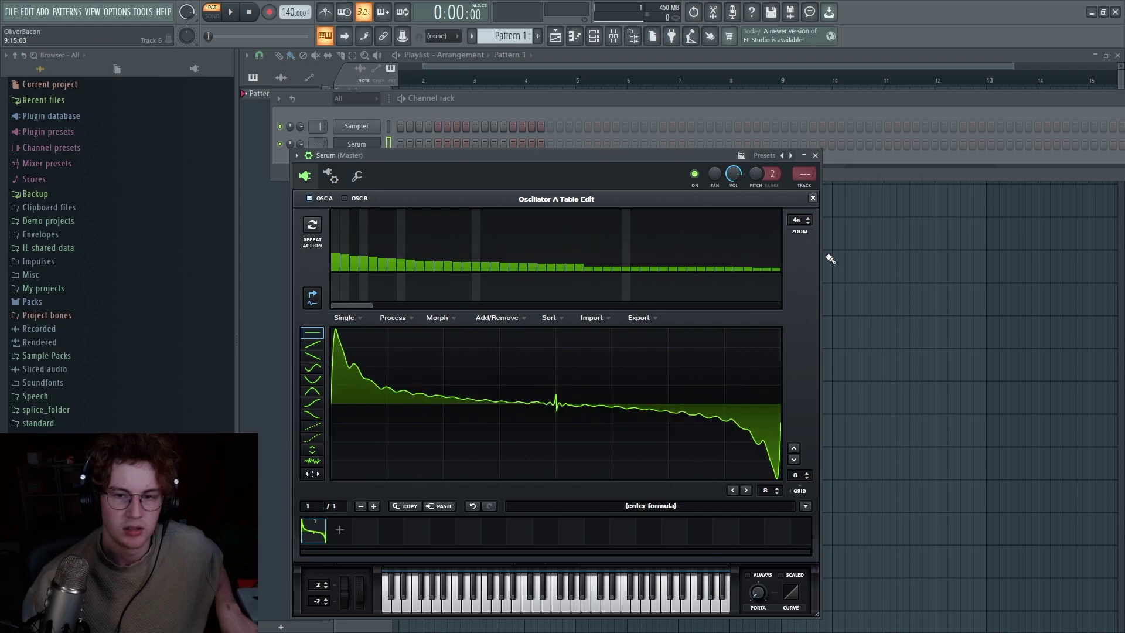
Step: Move OSC B's wavetable position to the triangle frame and inspect both oscillators' tables
{"action": "left_click", "coordinate": [813, 198]}
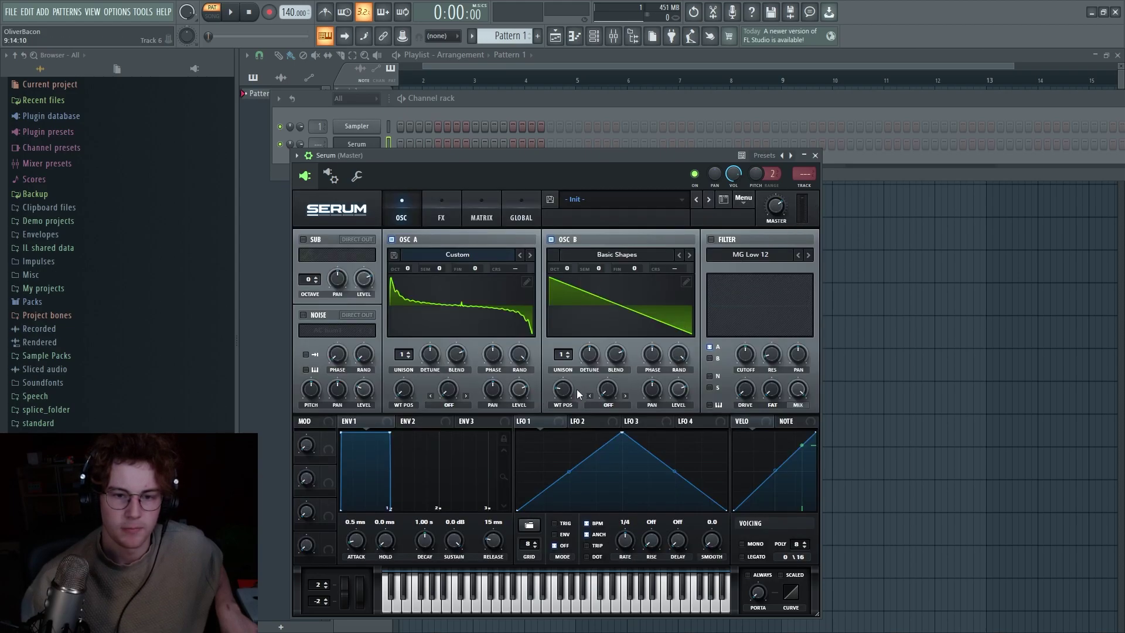
{"action": "left_click_drag", "start_coordinate": [578, 390], "coordinate": [607, 363]}
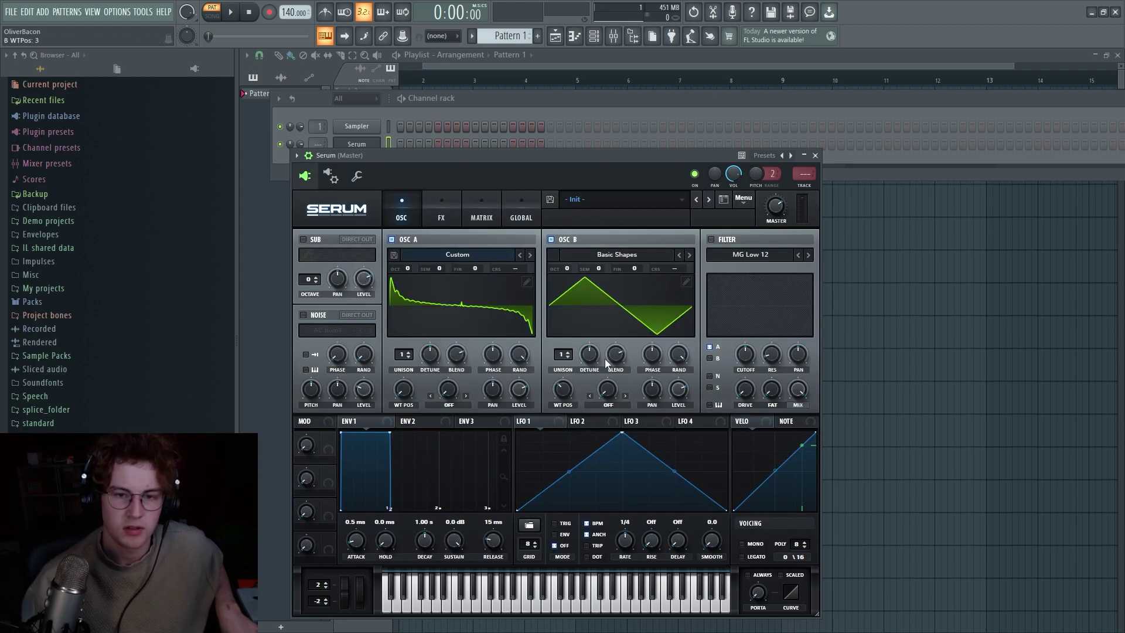
{"action": "left_click", "coordinate": [686, 281]}
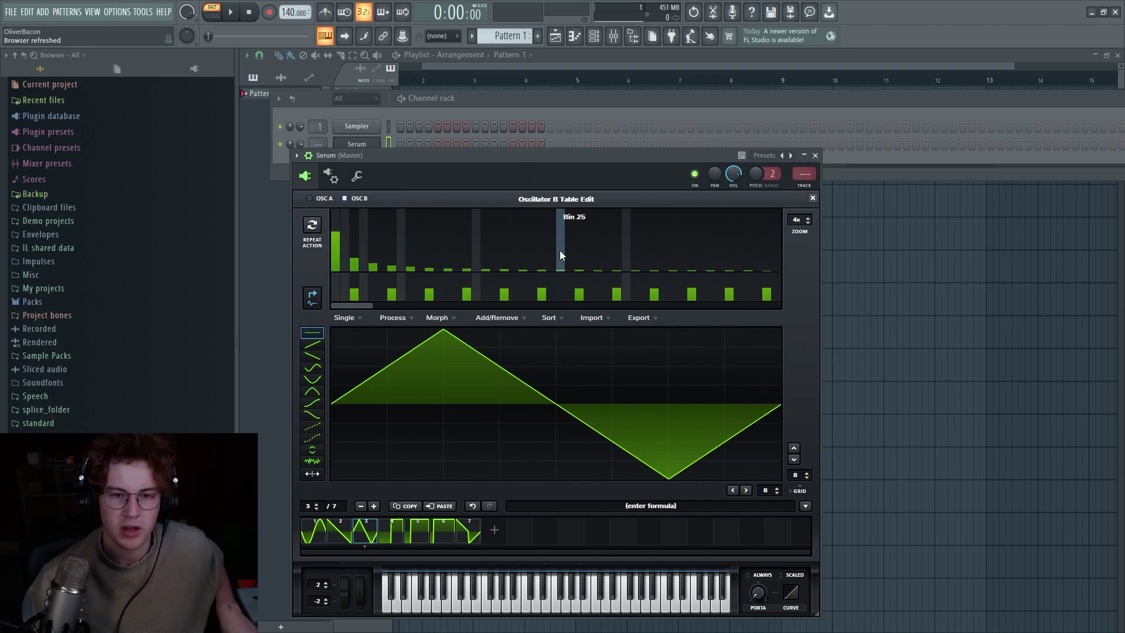
{"action": "key", "text": "Escape"}
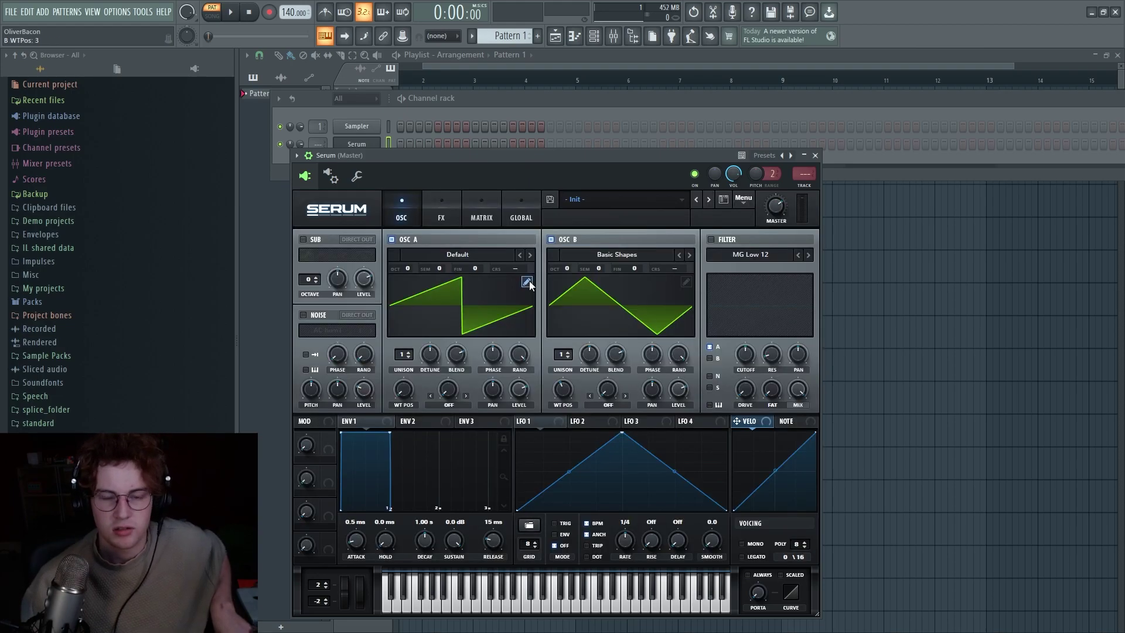
{"action": "left_click", "coordinate": [530, 272]}
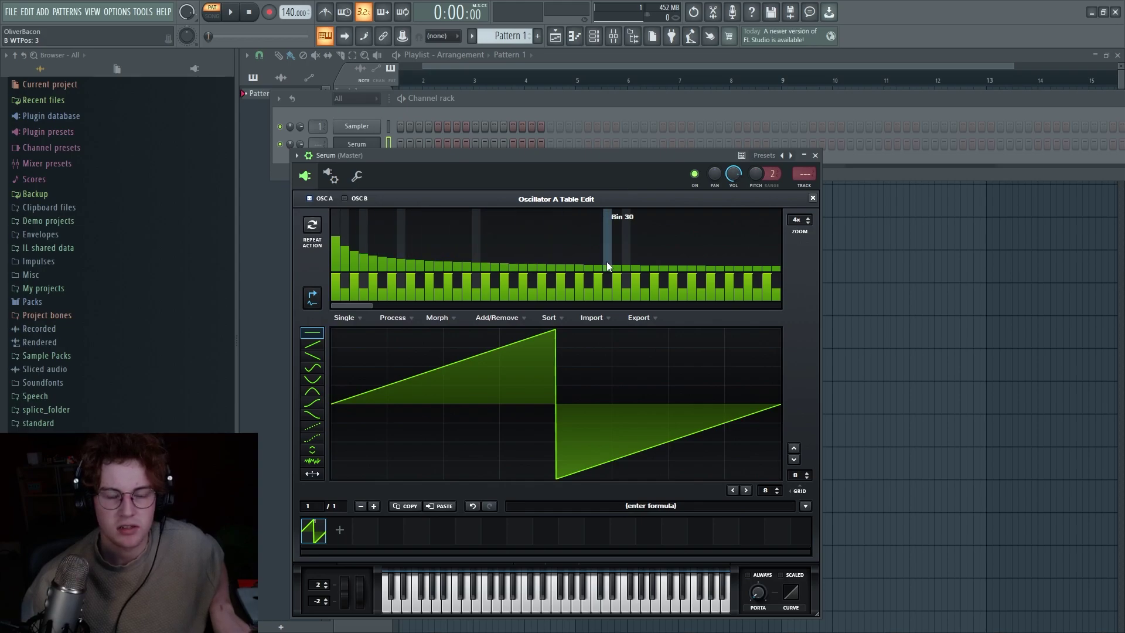
{"action": "key", "text": "Escape"}
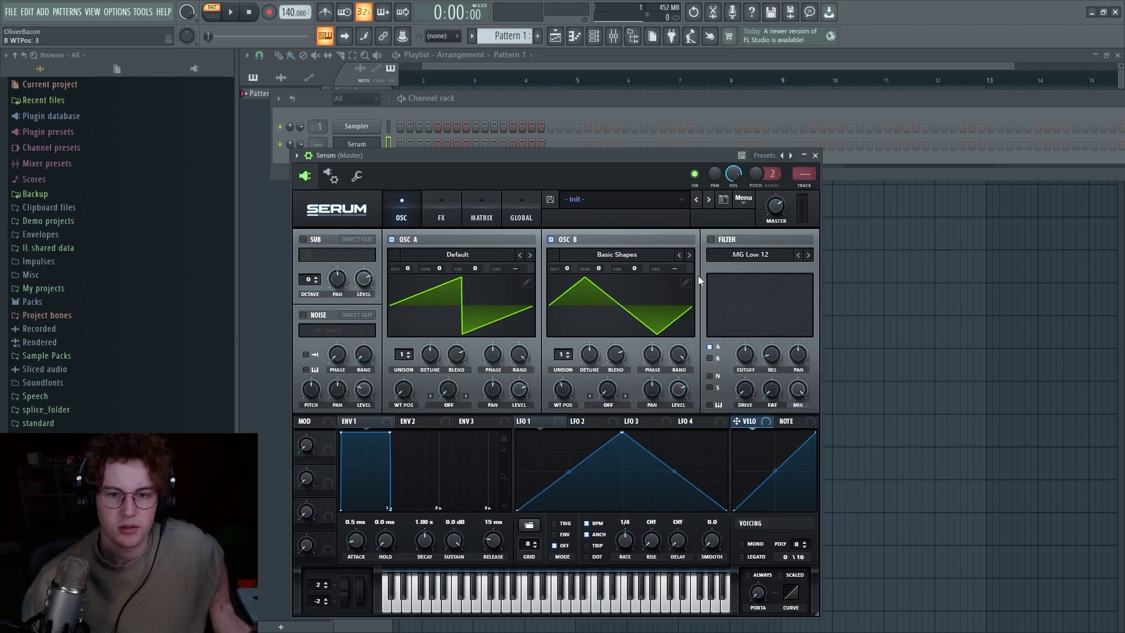
{"action": "left_click", "coordinate": [691, 276]}
{"action": "left_click", "coordinate": [813, 198]}
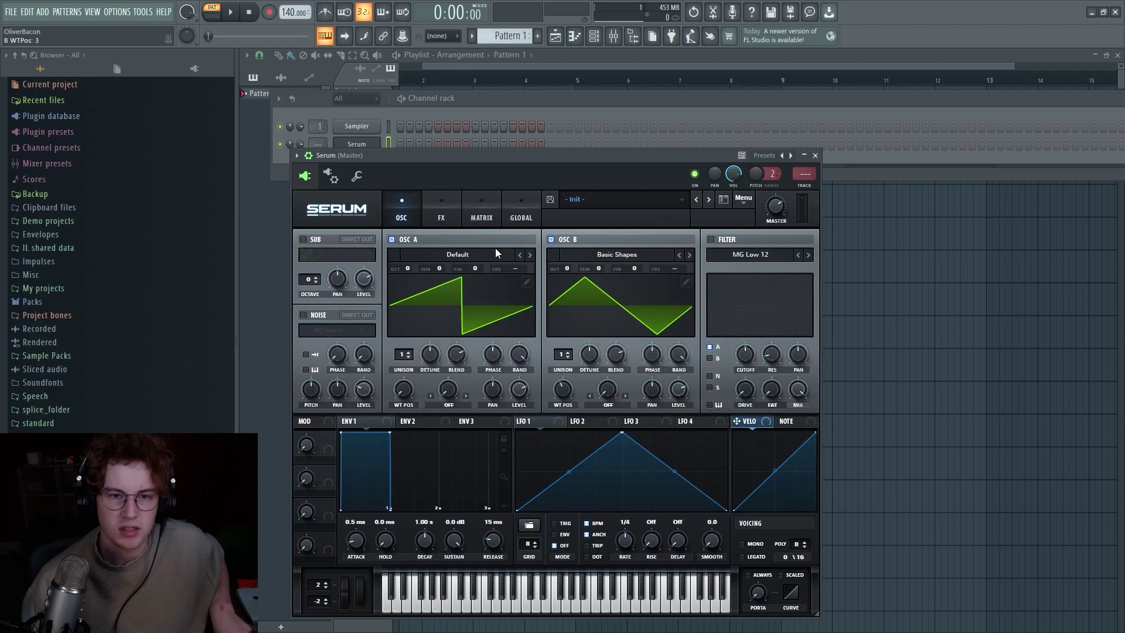
Step: Toggle the OSC A and OSC B power switches and play a test note of the triangle alone
{"action": "left_click", "coordinate": [404, 242]}
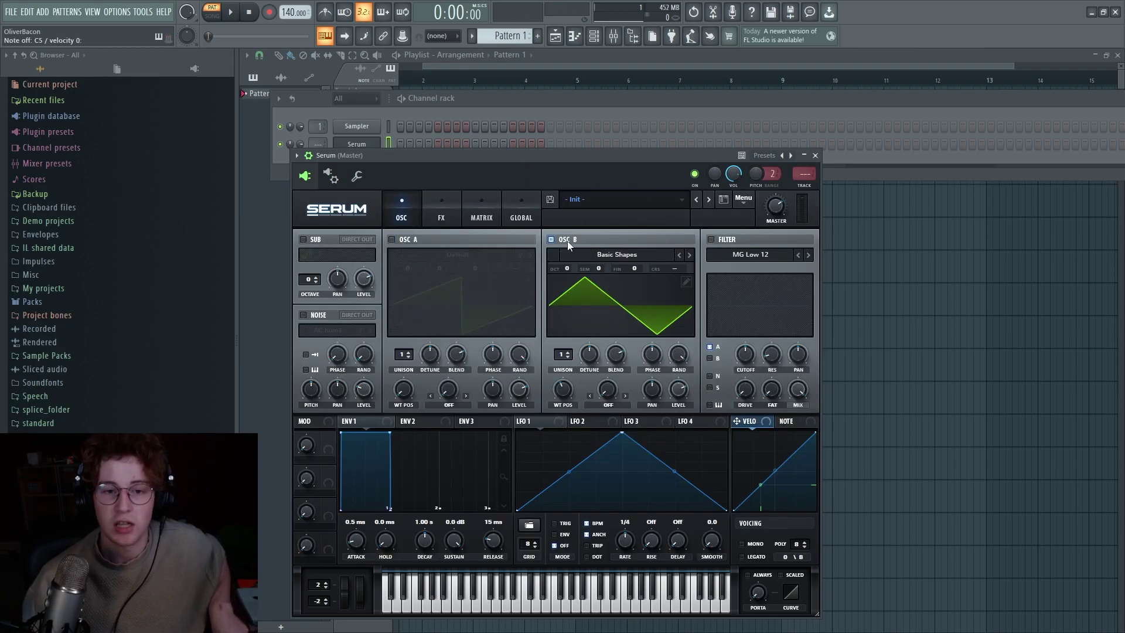
{"action": "left_click", "coordinate": [551, 239]}
{"action": "left_click", "coordinate": [392, 239]}
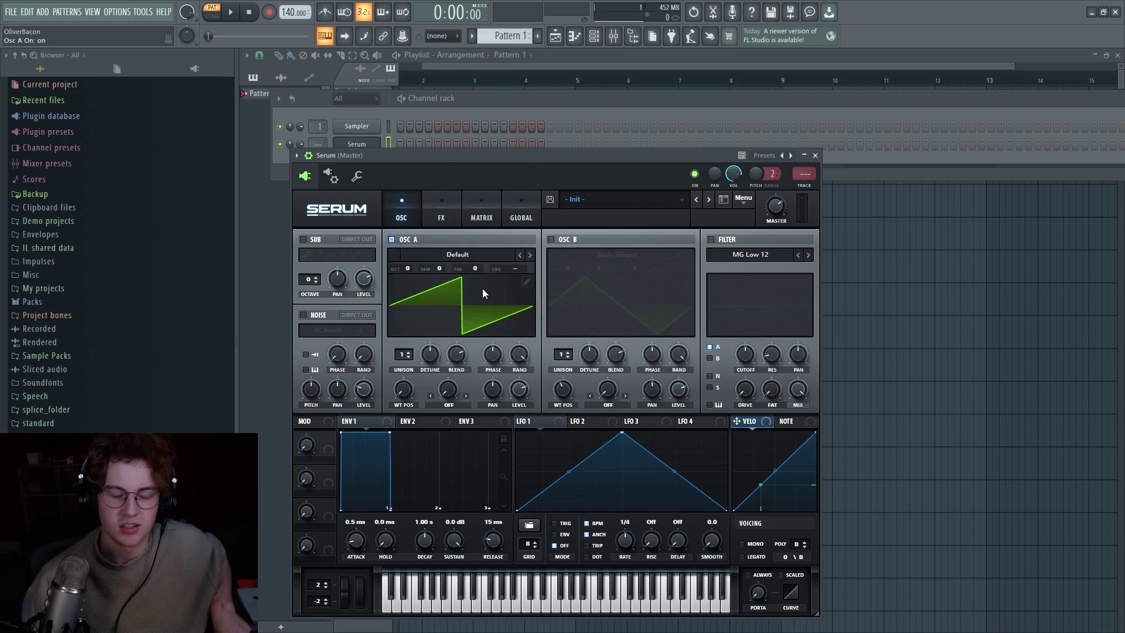
{"action": "key", "text": "z"}
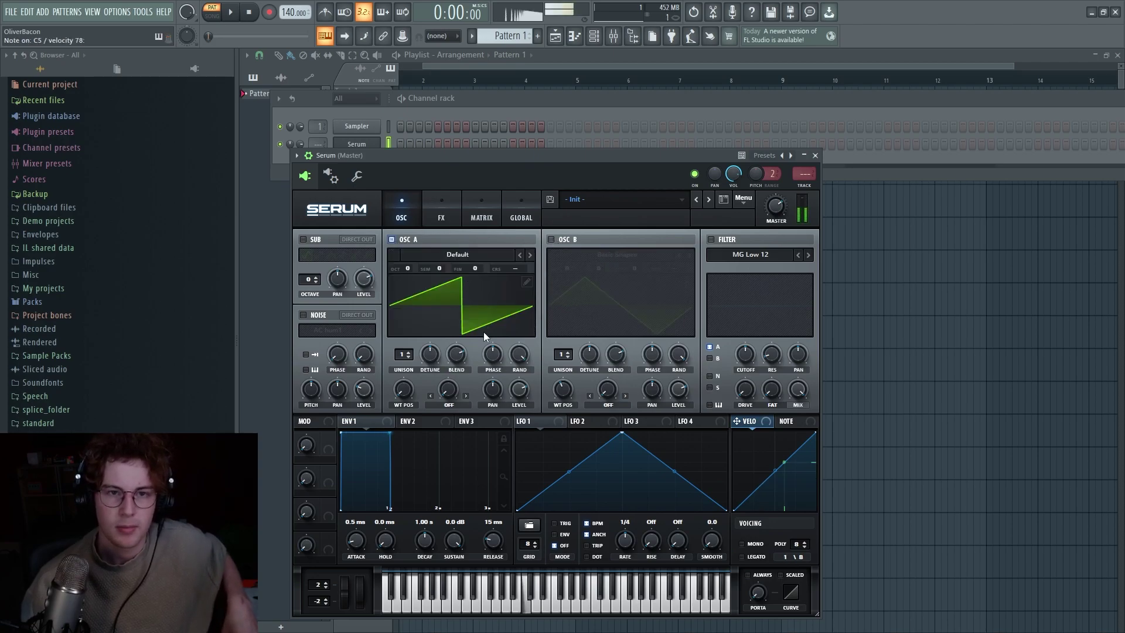
{"action": "key", "text": "ctrl+alt+z"}
{"action": "key", "text": "ctrl+alt+z"}
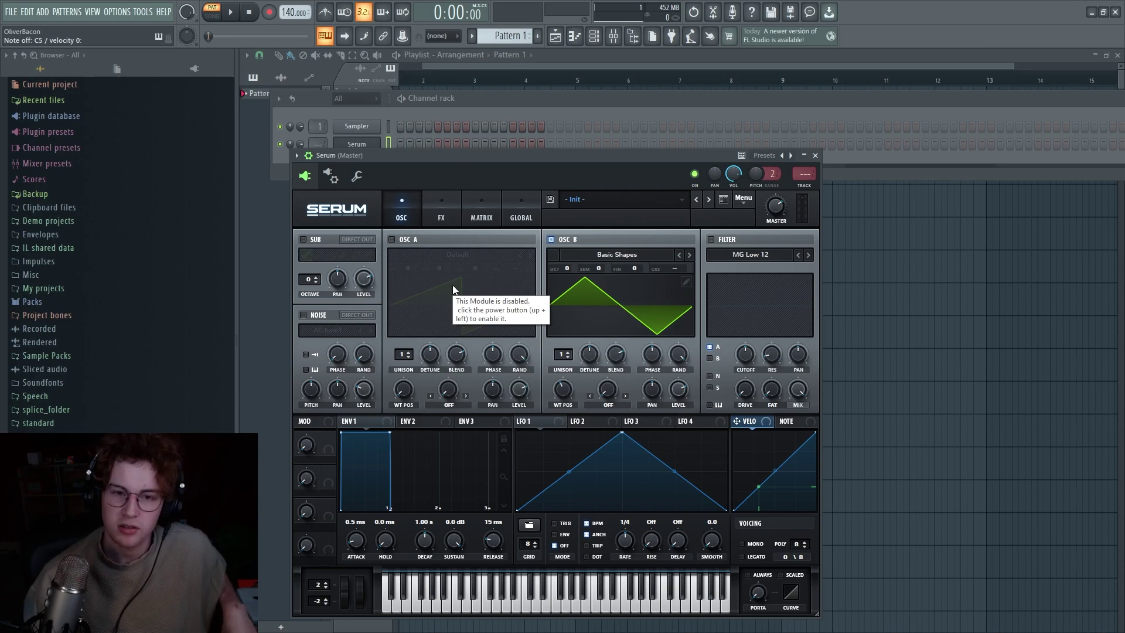
Step: Raise the harmonic levels across OSC B's wavetable bins in the spectrum view
{"action": "left_click", "coordinate": [683, 283]}
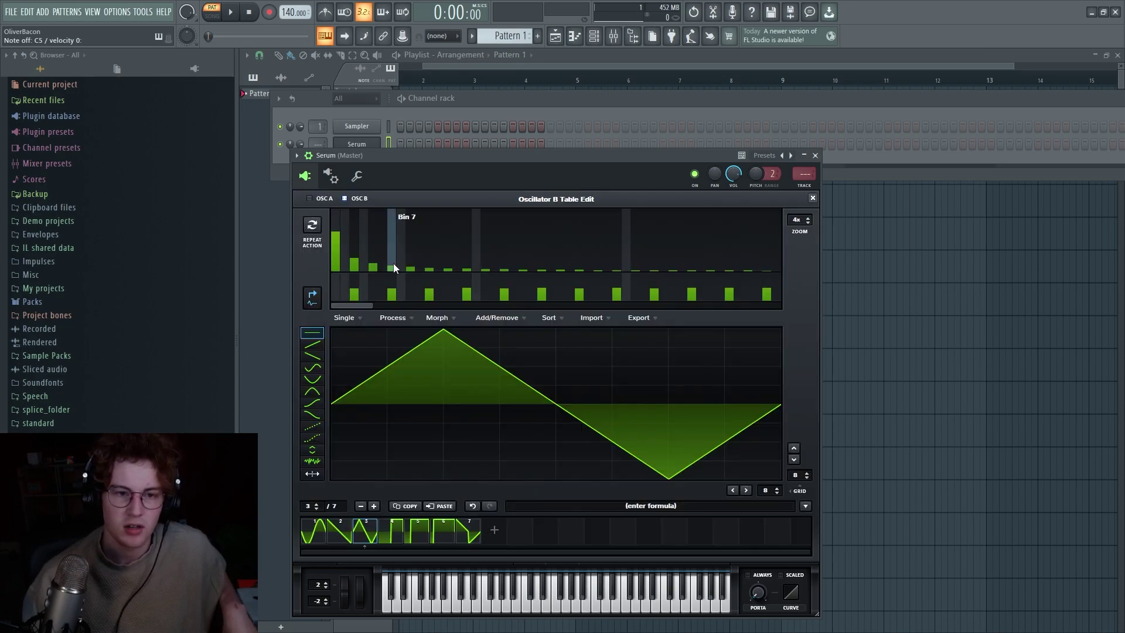
{"action": "mouse_move", "coordinate": [344, 222]}
{"action": "left_mouse_down"}
{"action": "mouse_move", "coordinate": [407, 220]}
{"action": "mouse_move", "coordinate": [497, 265]}
{"action": "mouse_move", "coordinate": [574, 281]}
{"action": "mouse_move", "coordinate": [779, 281]}
{"action": "left_mouse_up"}
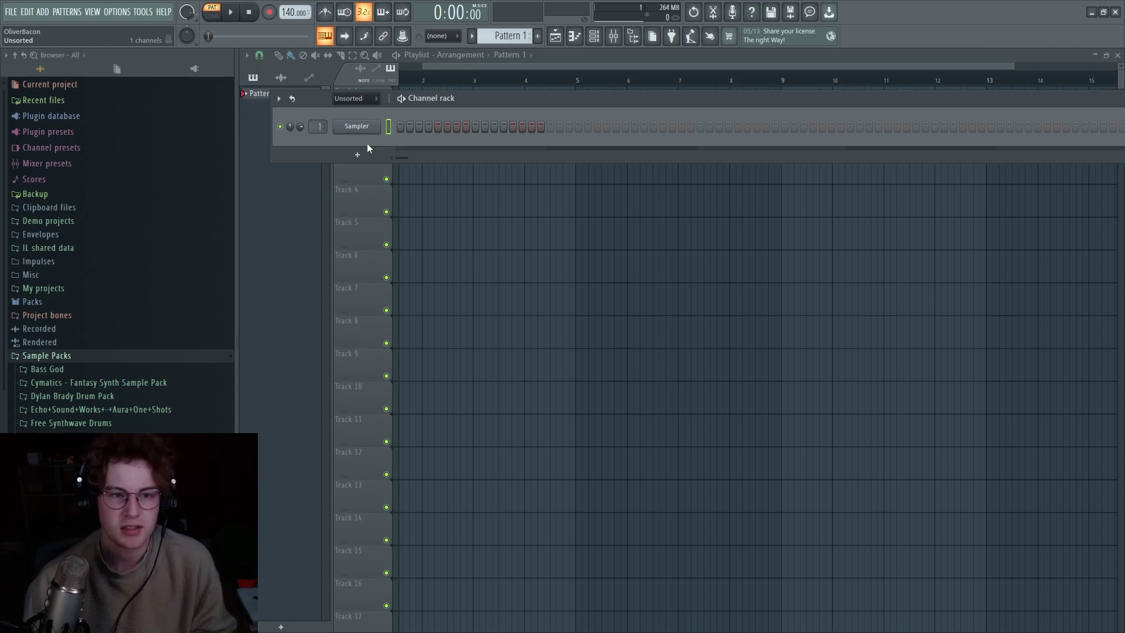
Step: Add a Serum channel to the rack, close its window, then delete that Serum channel
{"action": "left_click", "coordinate": [362, 154]}
{"action": "left_click", "coordinate": [463, 146]}
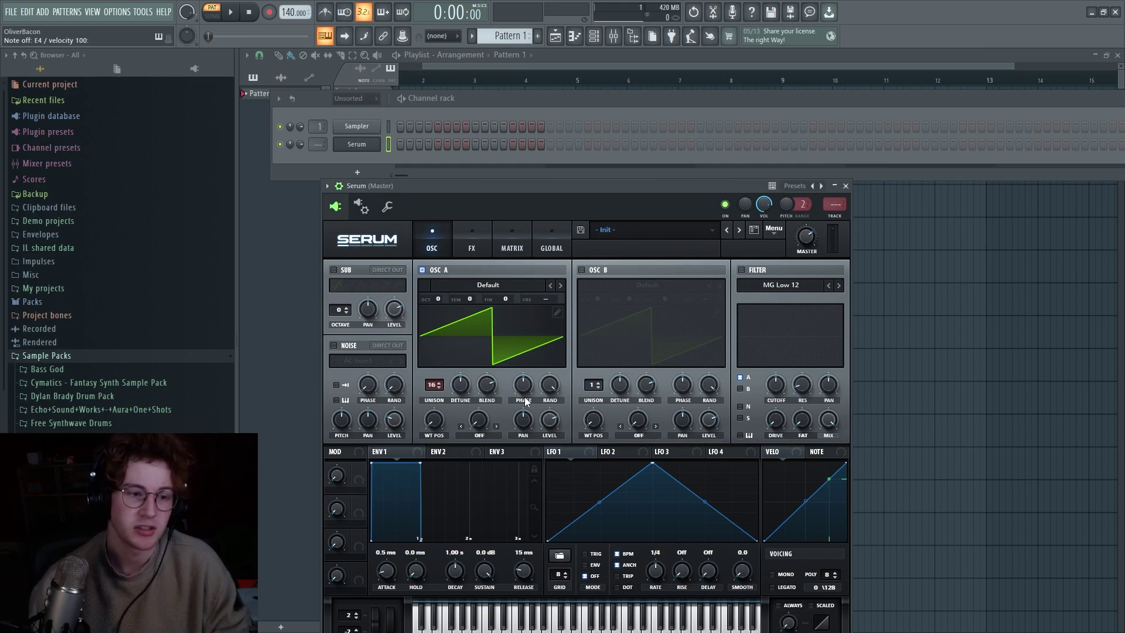
{"action": "left_click", "coordinate": [845, 186]}
{"action": "right_click", "coordinate": [363, 144]}
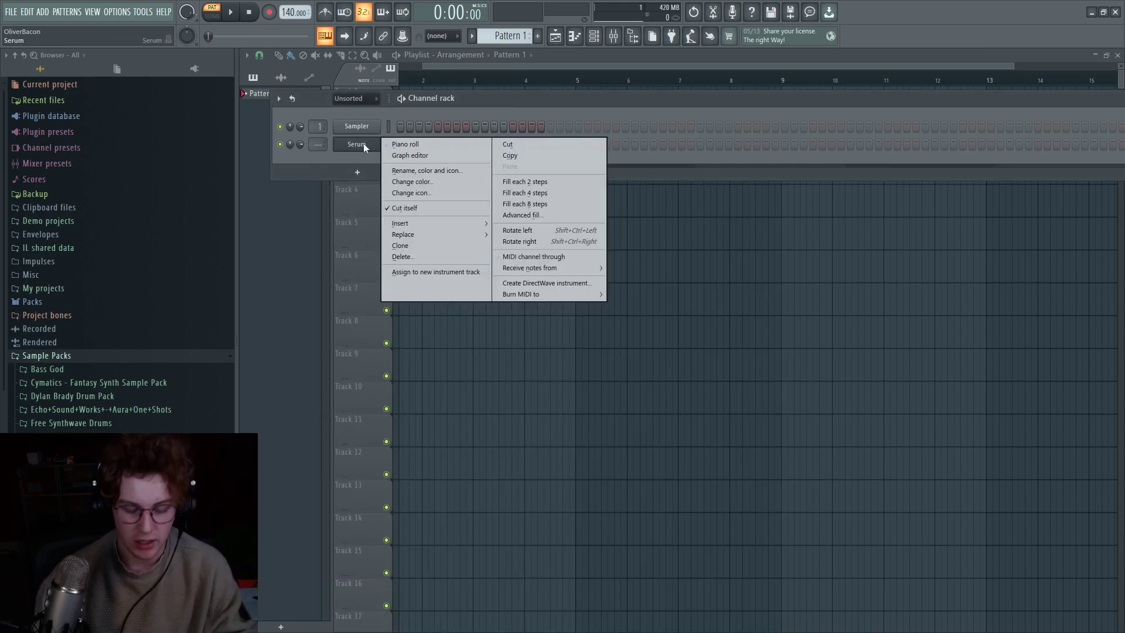
{"action": "key", "text": "d"}
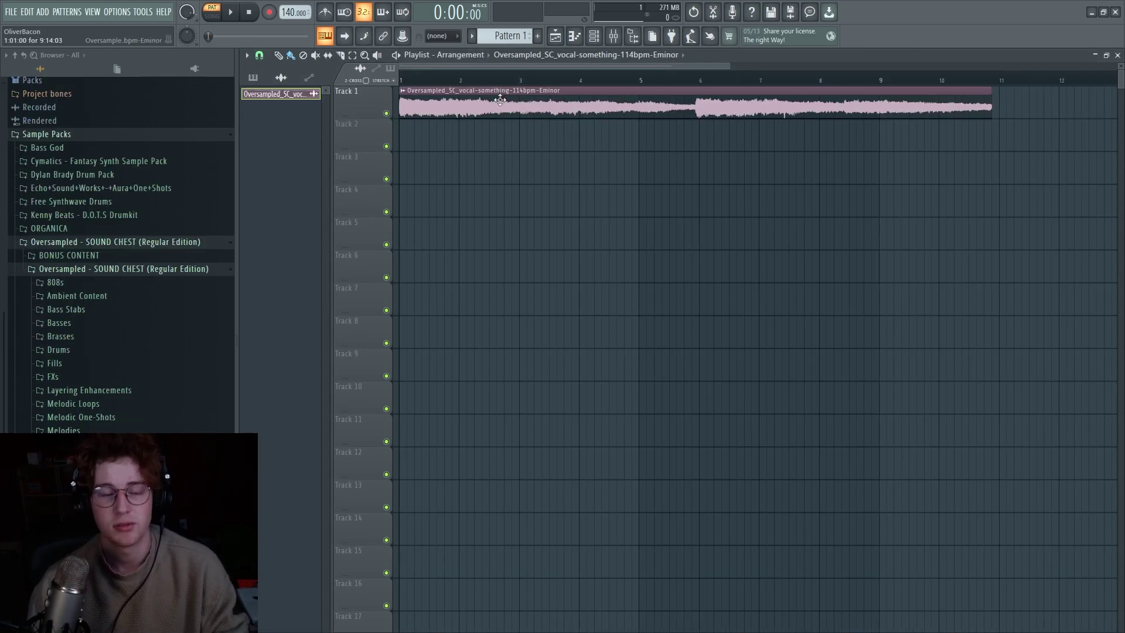
Step: Route the vocal clip to mixer Insert 1 and load Fruity Parametric EQ 2 in its first slot
{"action": "double_click", "coordinate": [500, 100]}
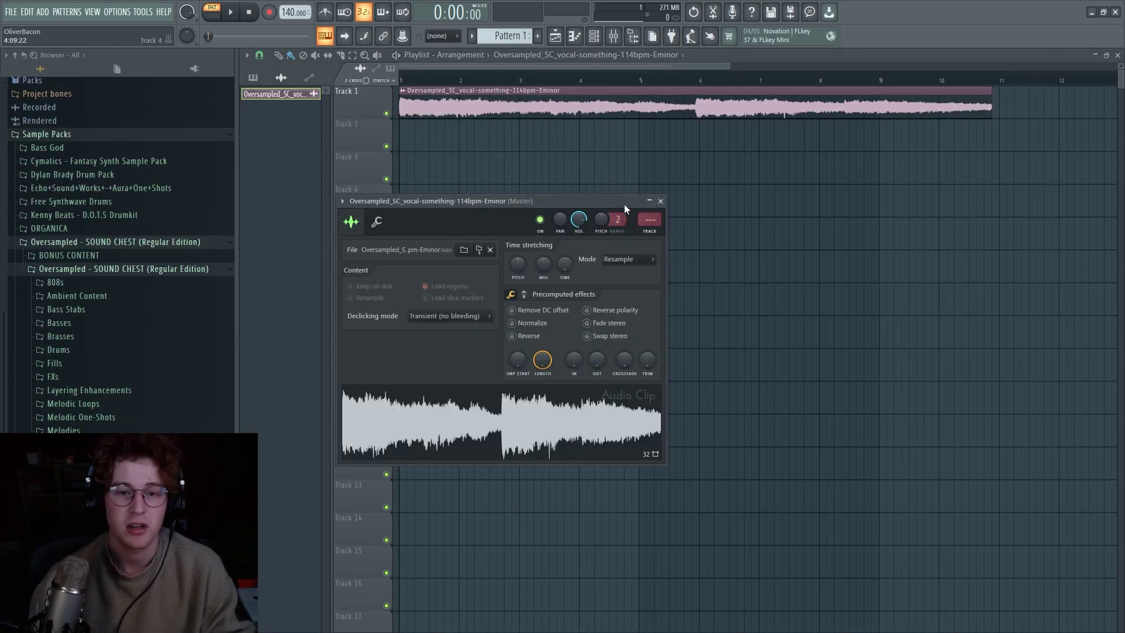
{"action": "scroll", "coordinate": [649, 221], "scroll_direction": "up", "scroll_amount": 1}
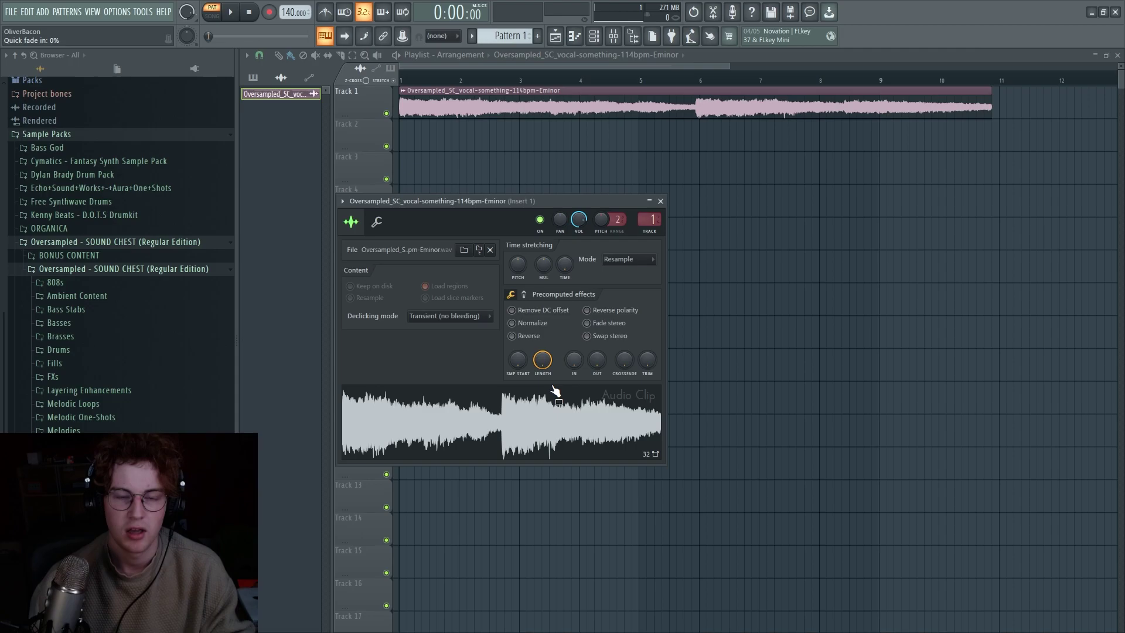
{"action": "left_click", "coordinate": [610, 36]}
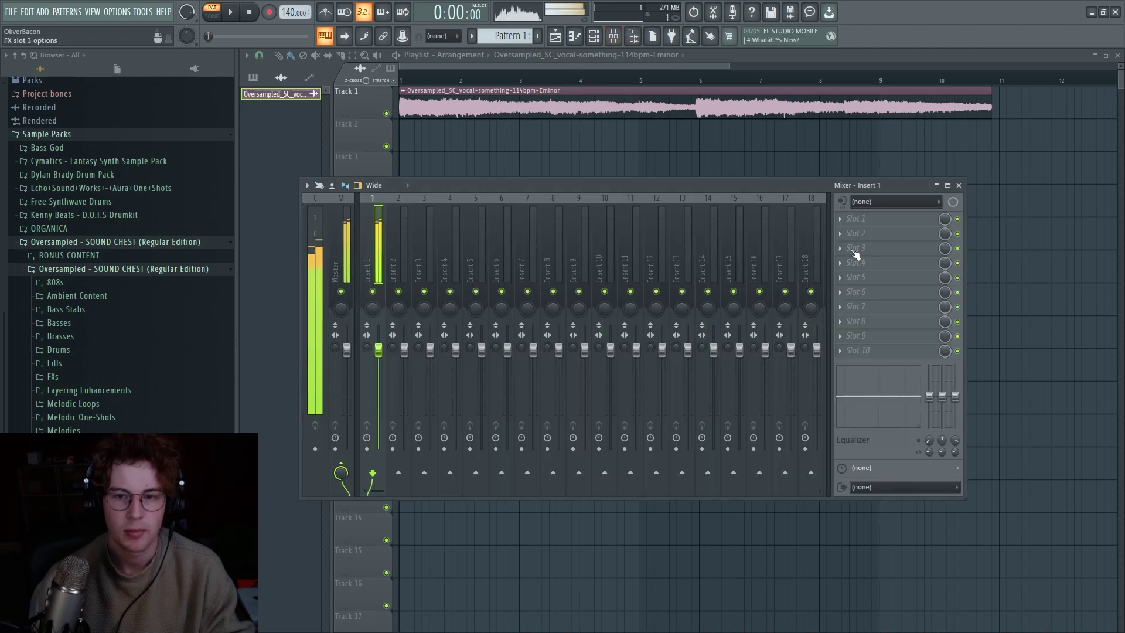
{"action": "left_click", "coordinate": [853, 220]}
{"action": "left_click", "coordinate": [695, 498]}
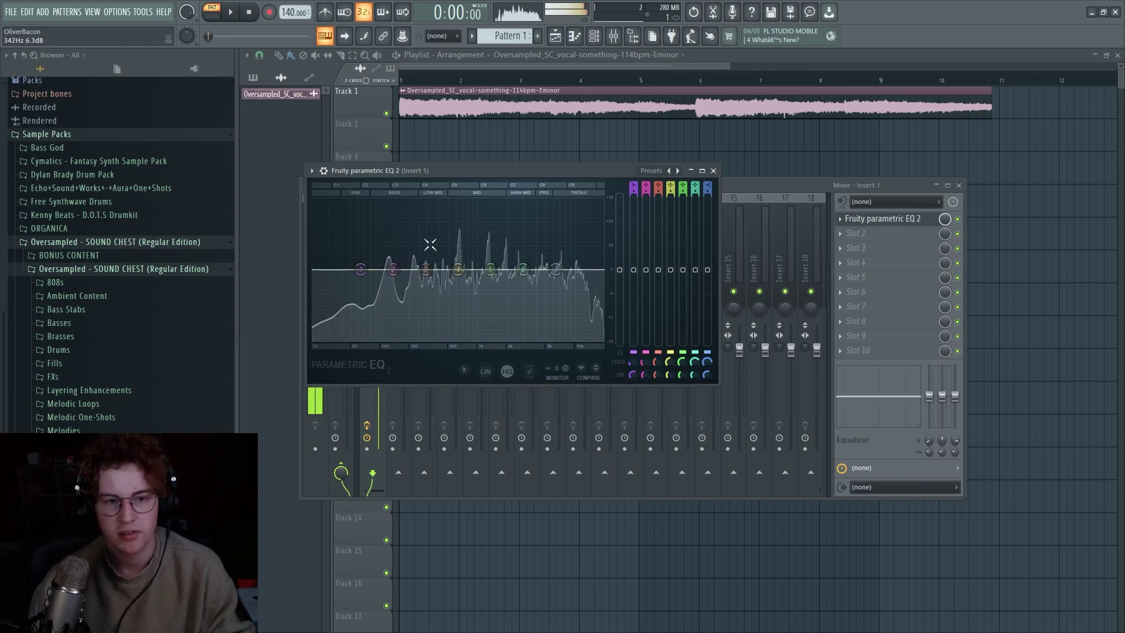
Step: Stop playback and lower Insert 1's fader to -1.7 dB, keeping the EQ graph in view
{"action": "left_click", "coordinate": [730, 208]}
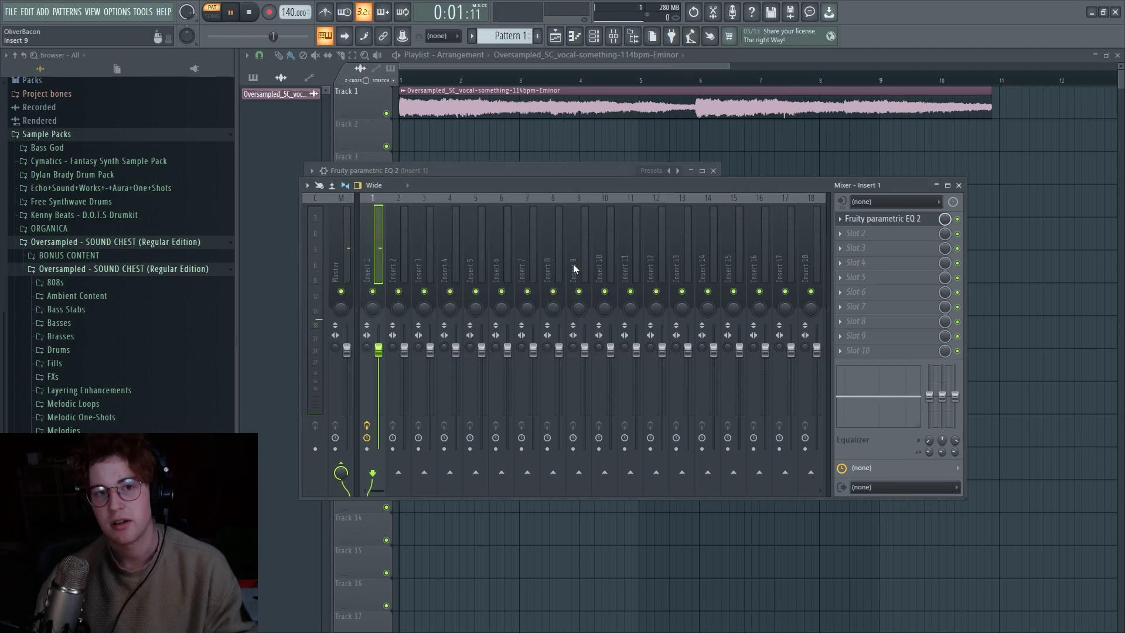
{"action": "key", "text": "space"}
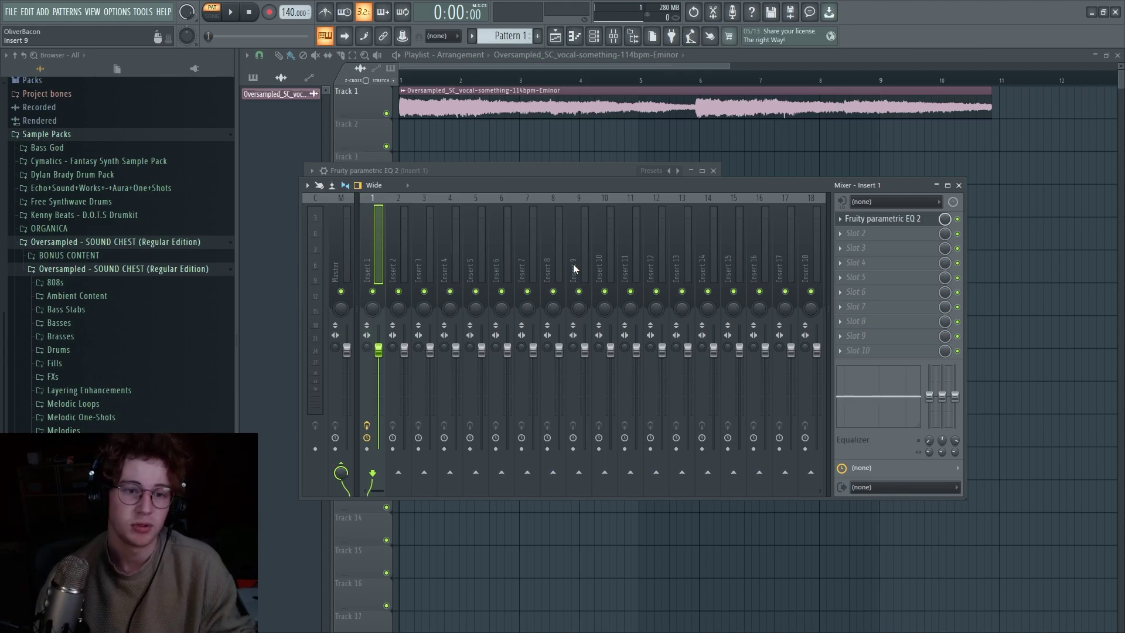
{"action": "left_click_drag", "start_coordinate": [378, 350], "coordinate": [378, 374]}
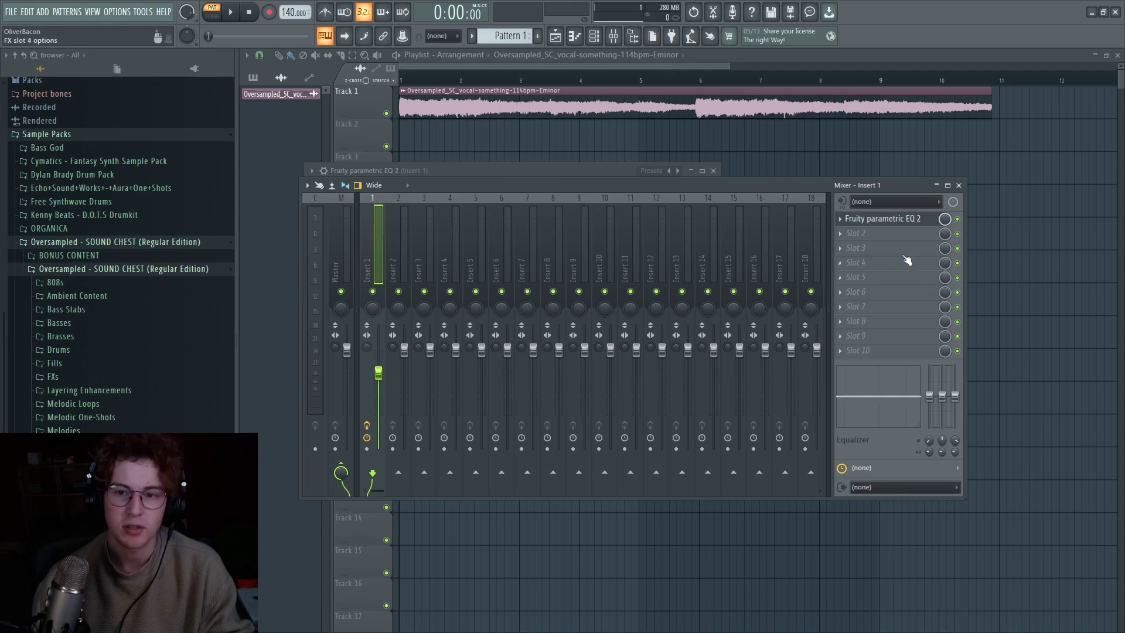
{"action": "left_click", "coordinate": [881, 218]}
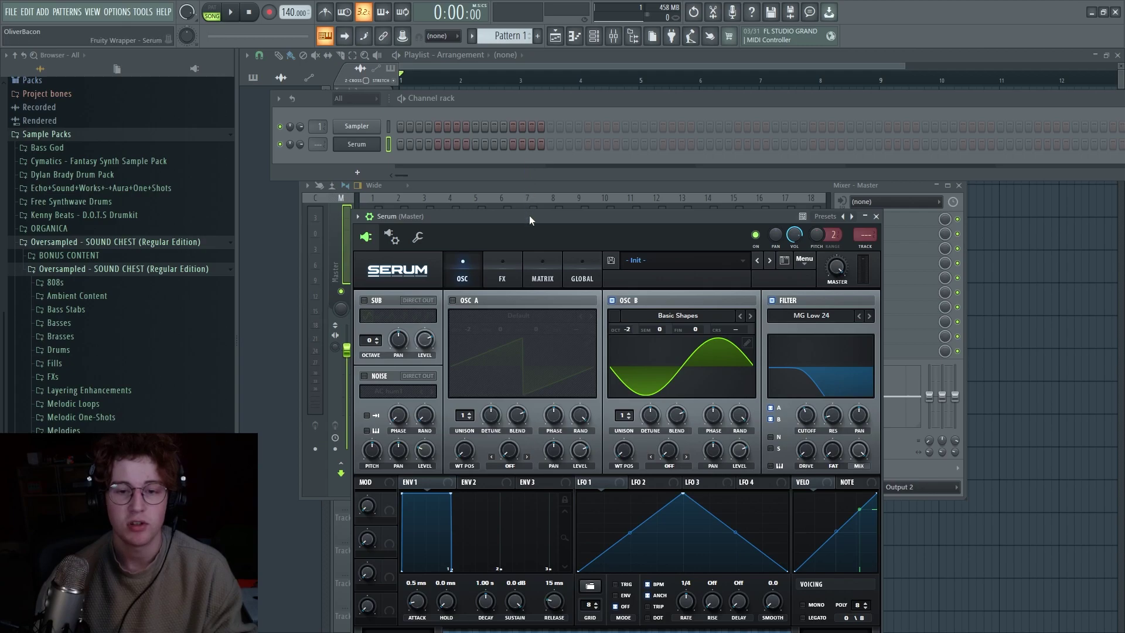
Step: Switch Serum's OSC B off and play C to hear OSC A alone
{"action": "left_click", "coordinate": [454, 299]}
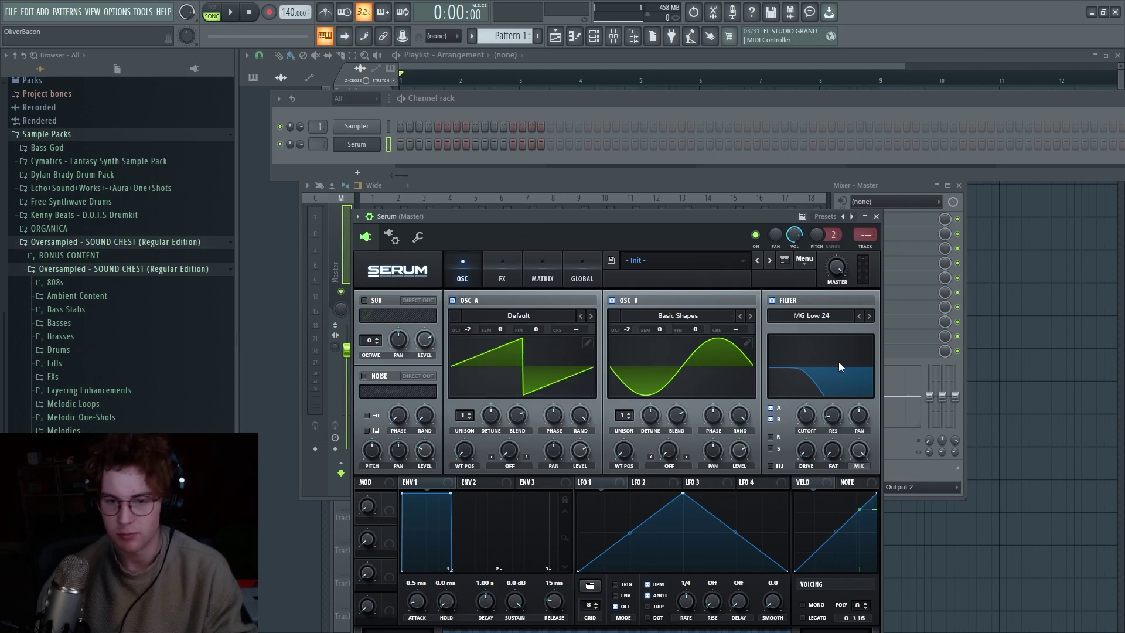
{"action": "left_click", "coordinate": [770, 419]}
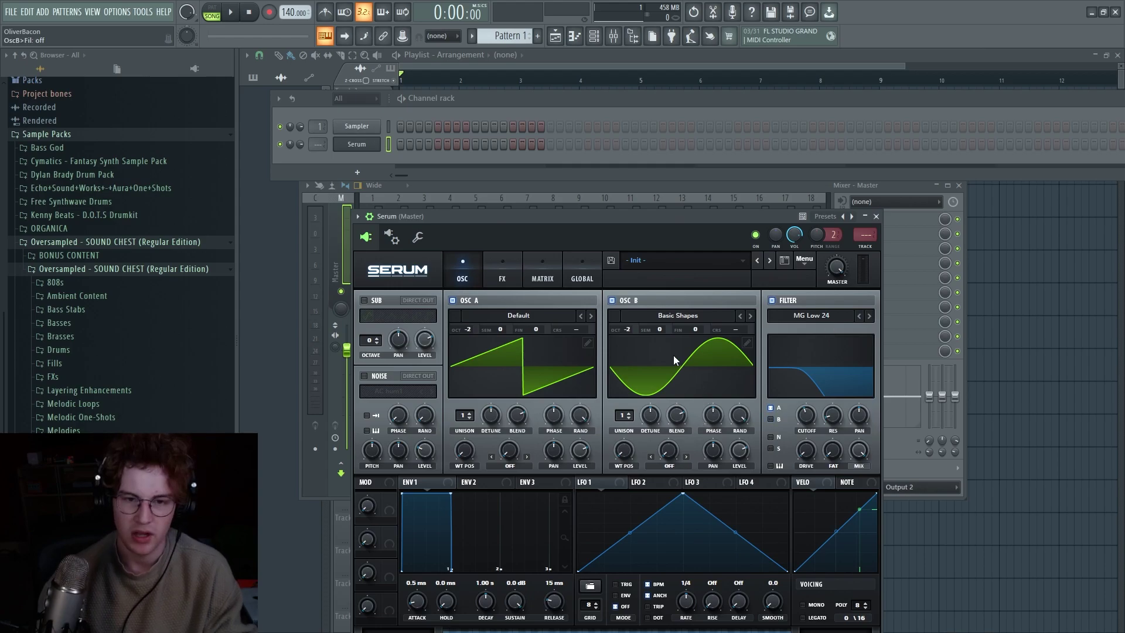
{"action": "left_click", "coordinate": [461, 302]}
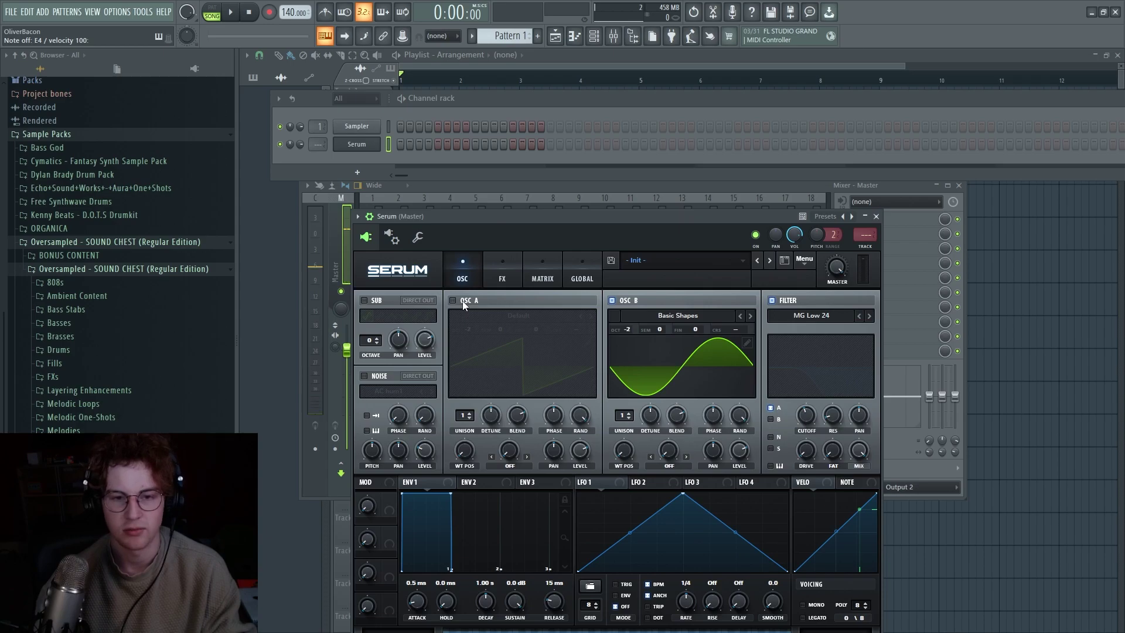
{"action": "left_click", "coordinate": [462, 300]}
{"action": "left_click", "coordinate": [611, 301]}
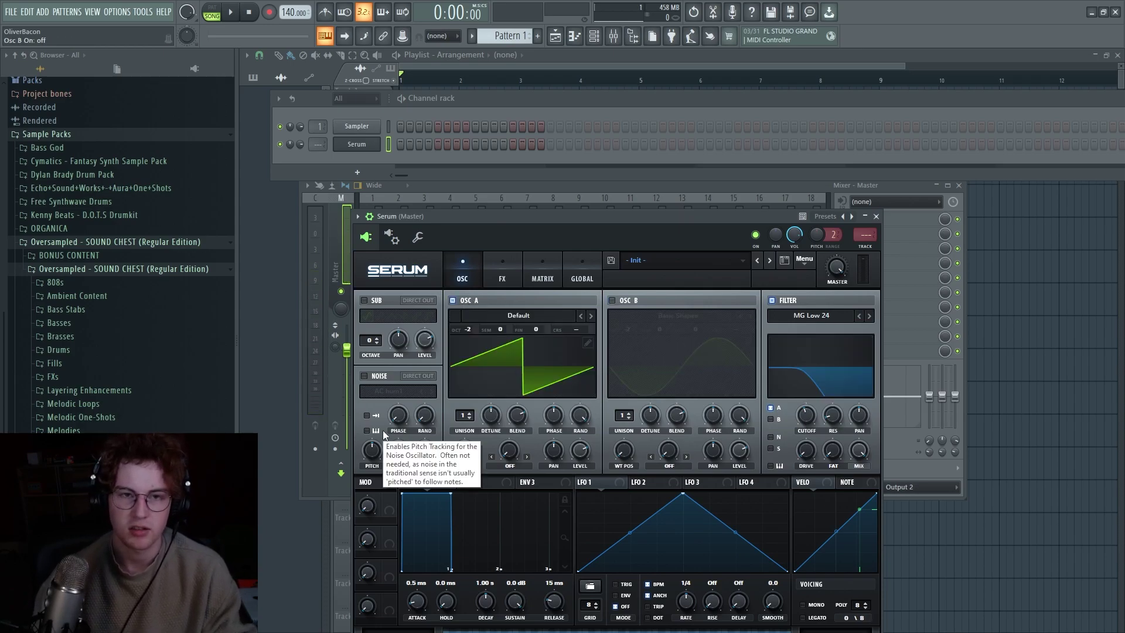
{"action": "key", "text": "c"}
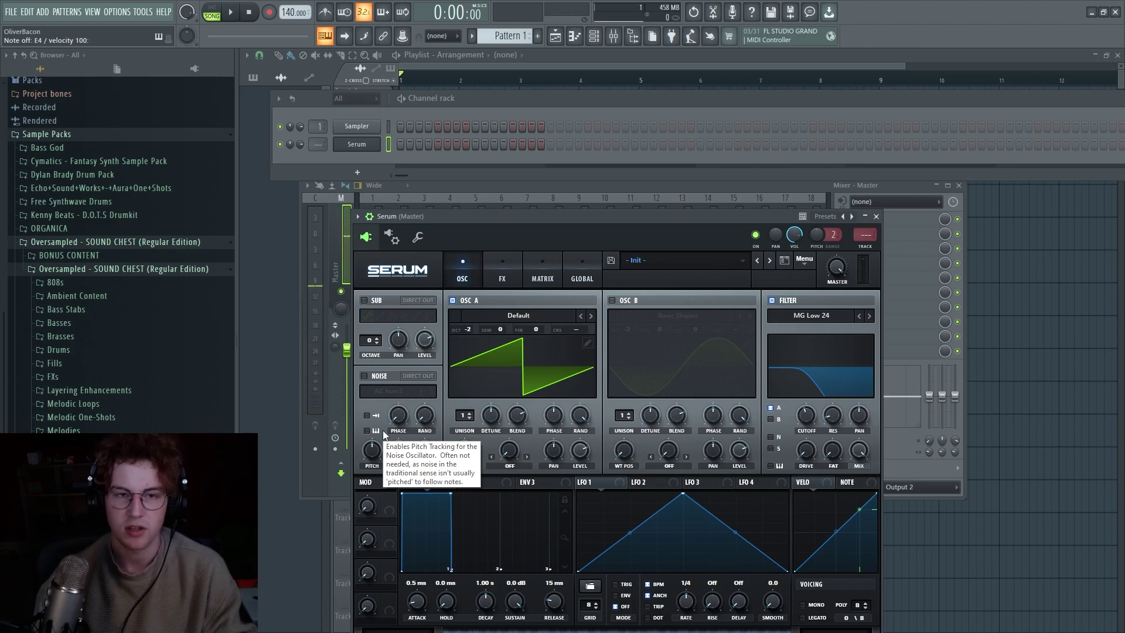
{"action": "left_click", "coordinate": [806, 415]}
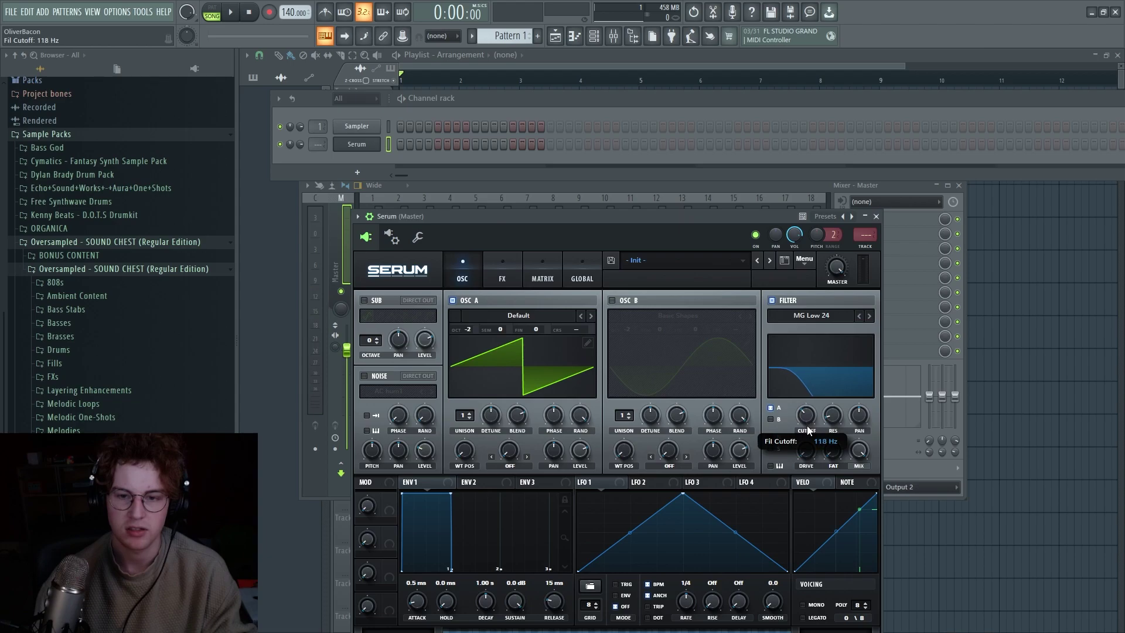
{"action": "key", "text": "c"}
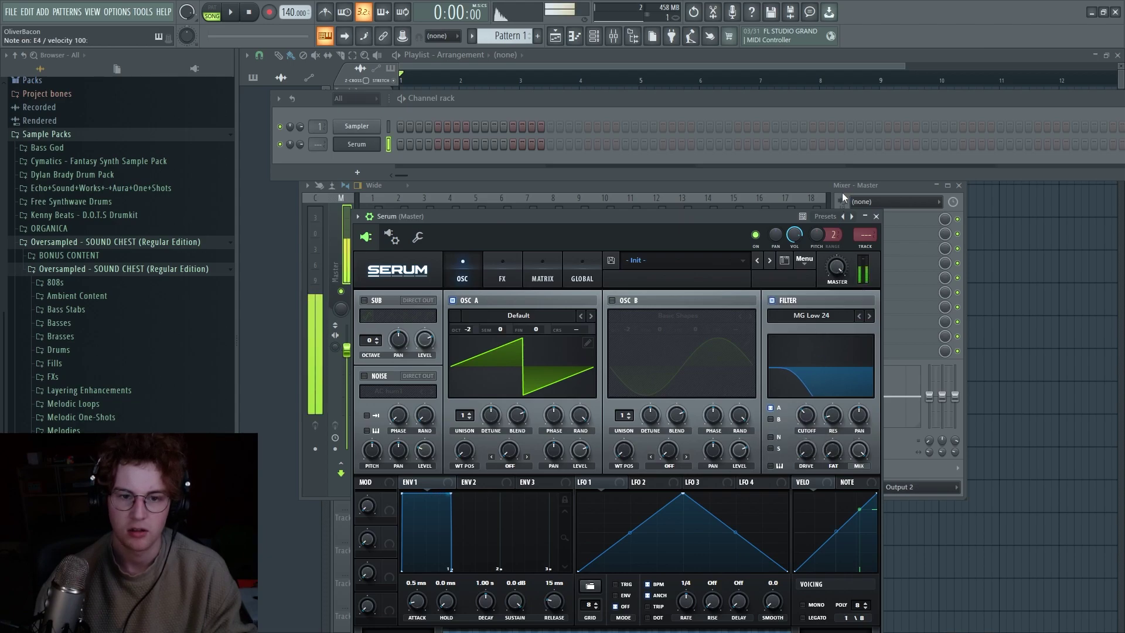
Step: Alternate between OSC B's sine and OSC A's saw, playing a note each time, ending with OSC A on
{"action": "left_click", "coordinate": [628, 300]}
{"action": "left_click", "coordinate": [457, 304]}
{"action": "key", "text": "c"}
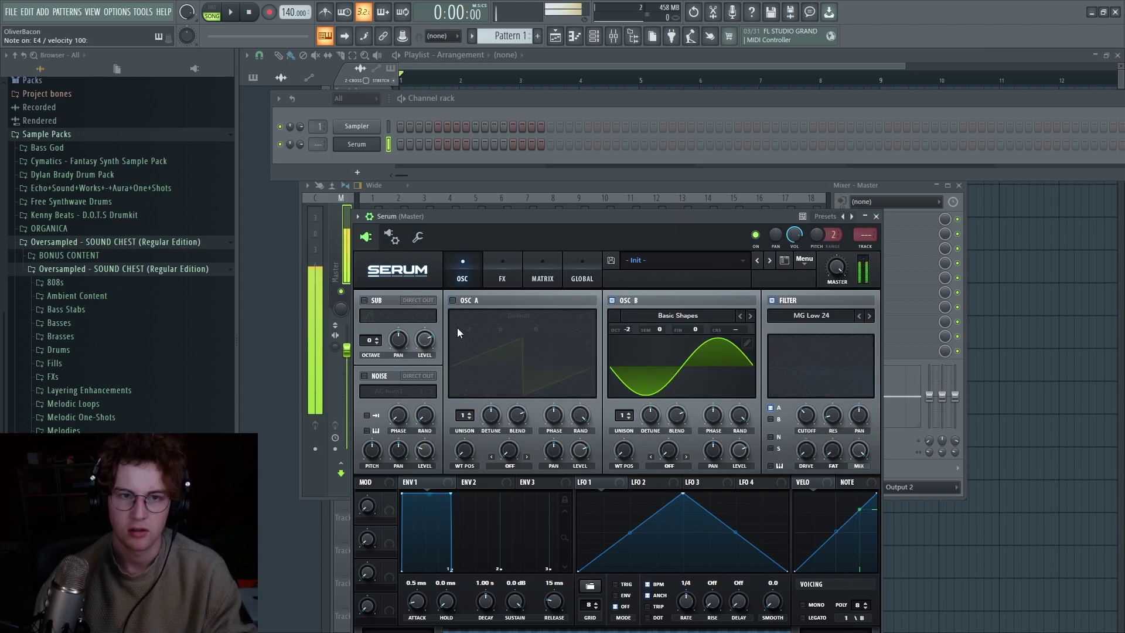
{"action": "left_click", "coordinate": [452, 300]}
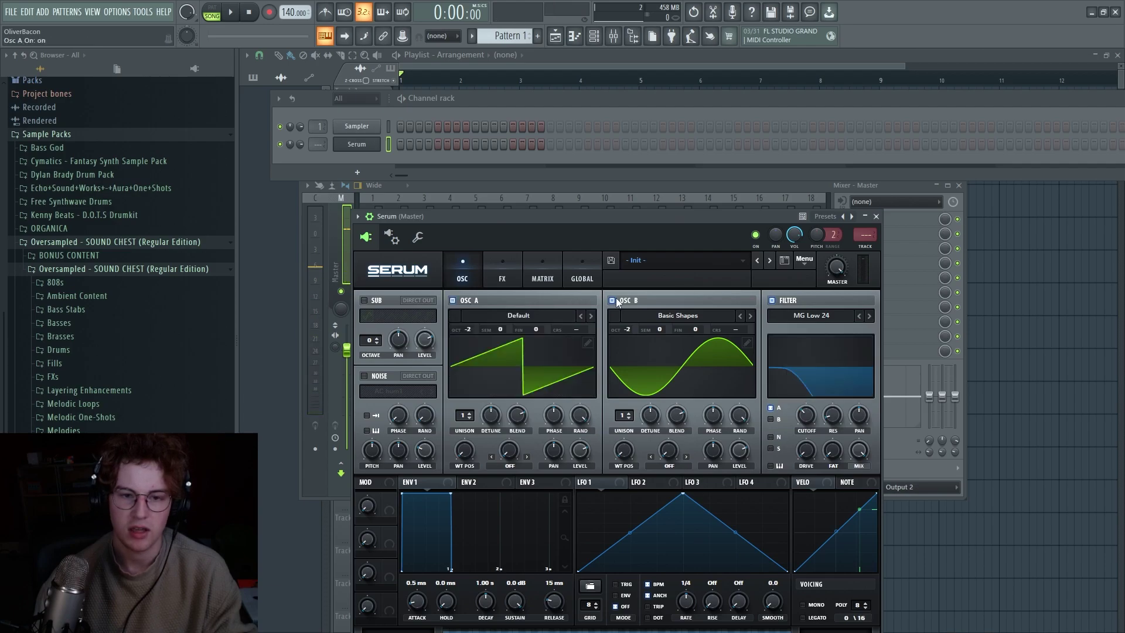
{"action": "left_click", "coordinate": [612, 300]}
{"action": "key", "text": "c"}
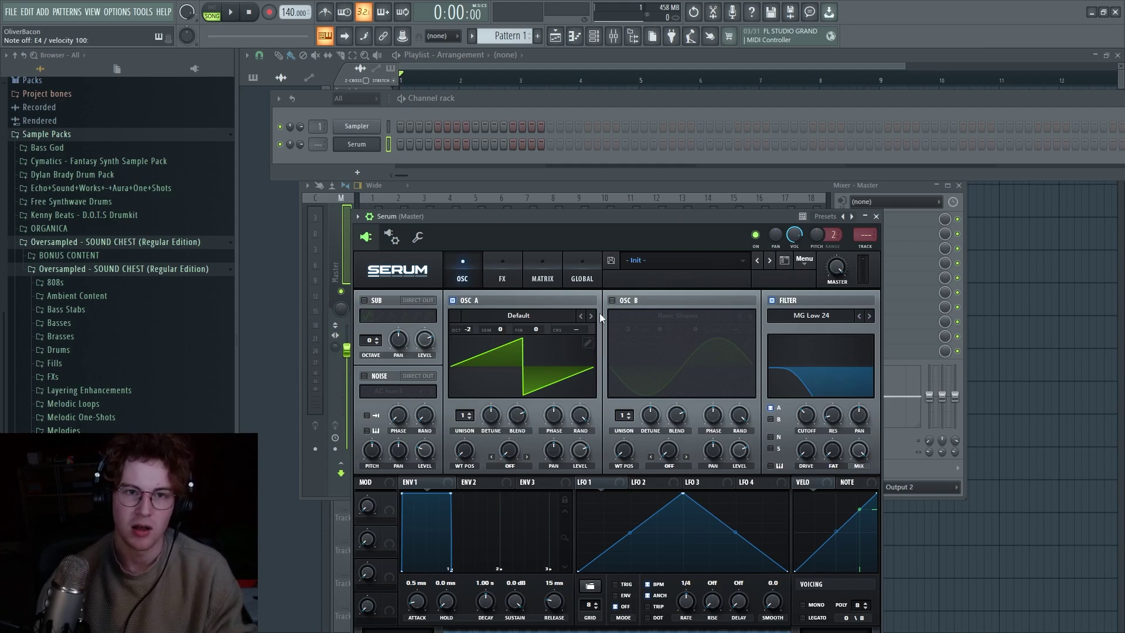
{"action": "left_click", "coordinate": [473, 299]}
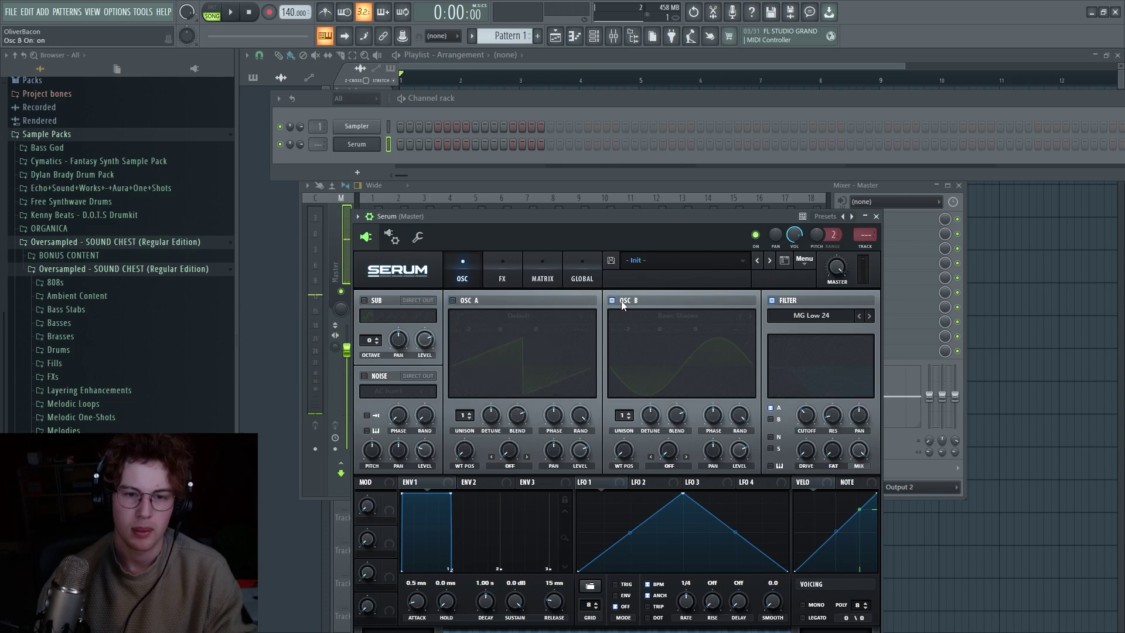
{"action": "left_click", "coordinate": [621, 300]}
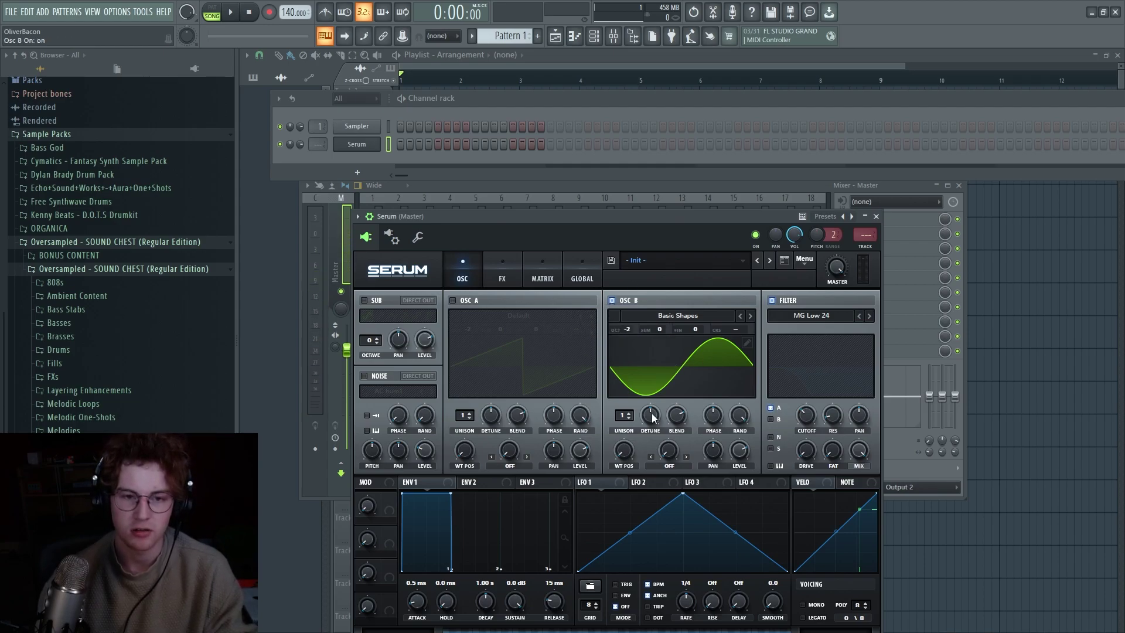
{"action": "left_click", "coordinate": [636, 303]}
{"action": "left_click", "coordinate": [452, 300]}
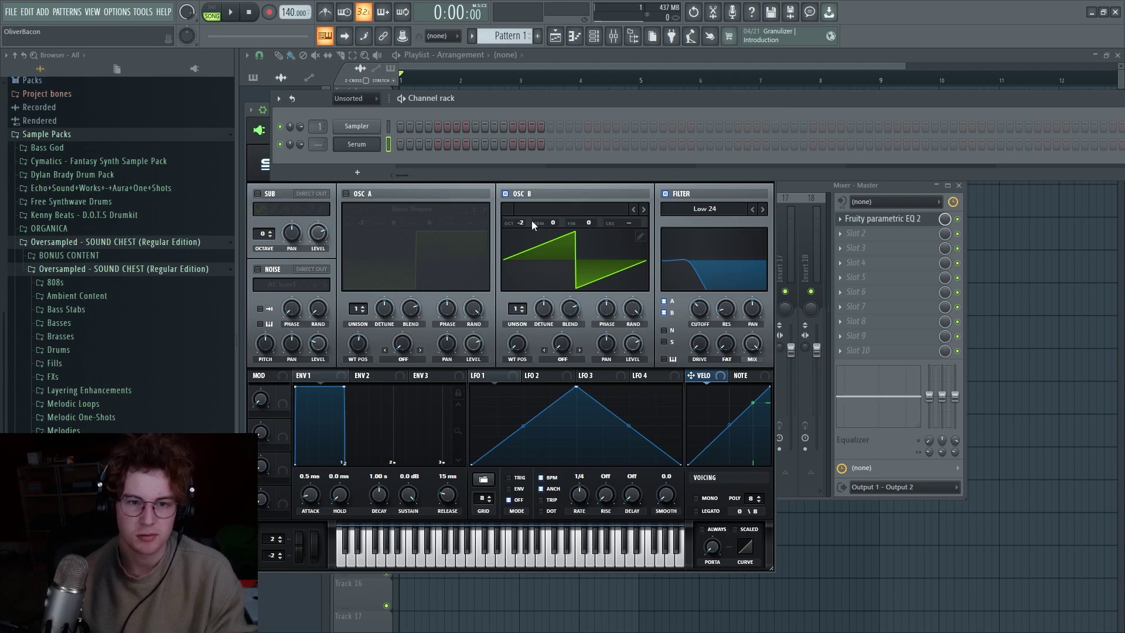
Step: On the master's Parametric EQ 2, reset band 1 to 0 dB and load the 20Hz + 18kHz cut curve
{"action": "left_click", "coordinate": [497, 236]}
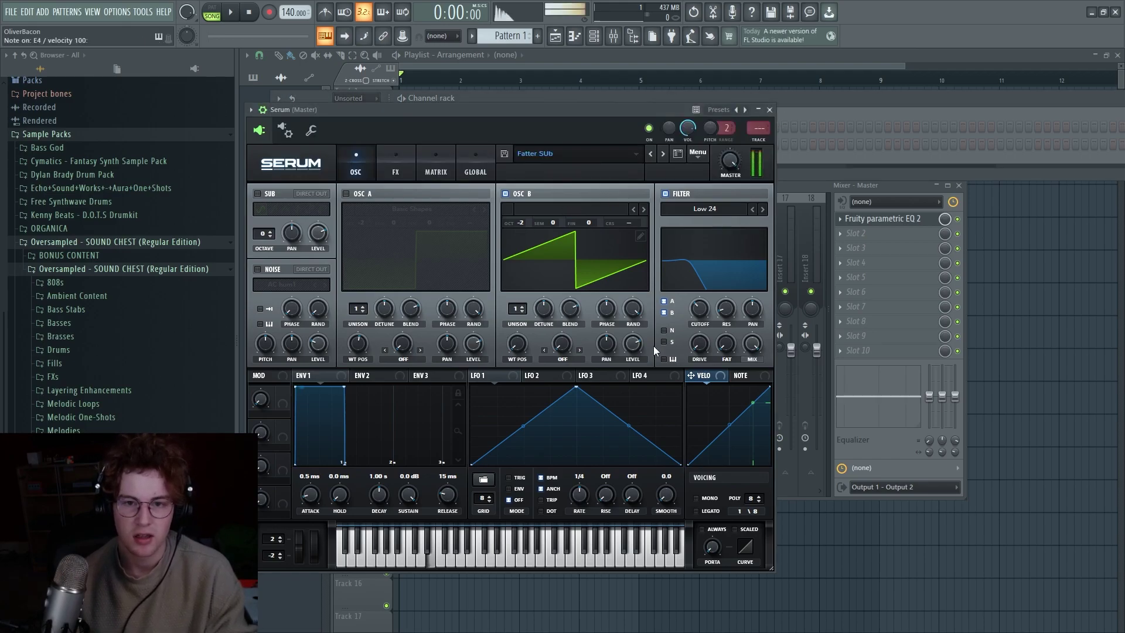
{"action": "left_click", "coordinate": [873, 220]}
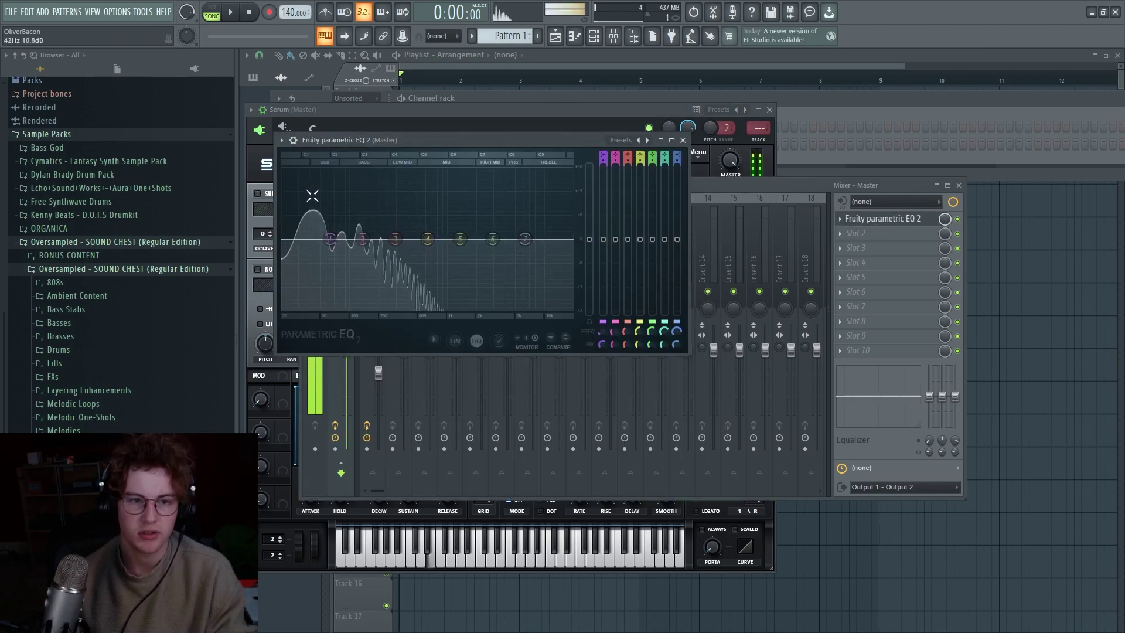
{"action": "left_click_drag", "start_coordinate": [330, 239], "coordinate": [330, 238]}
{"action": "right_click", "coordinate": [347, 239]}
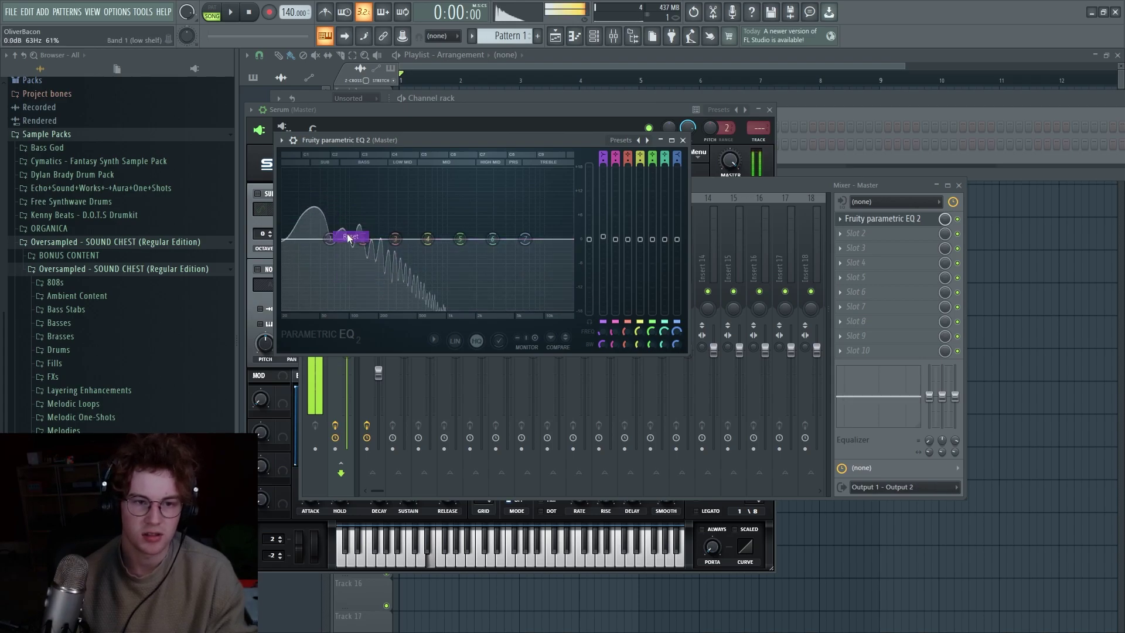
{"action": "left_click", "coordinate": [348, 237]}
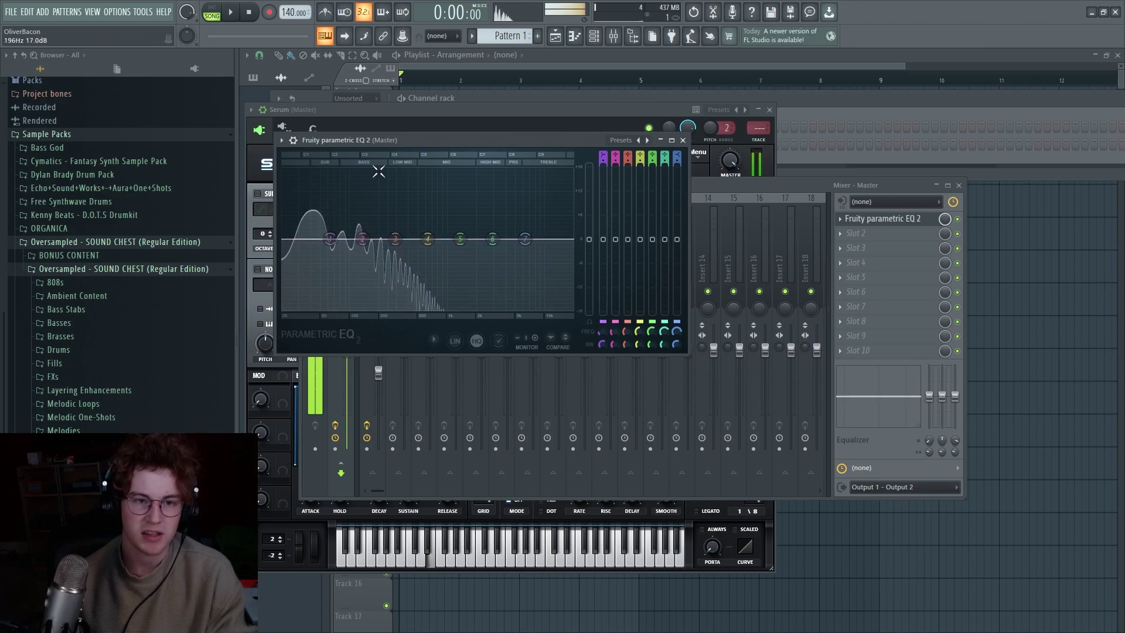
{"action": "left_click", "coordinate": [427, 338]}
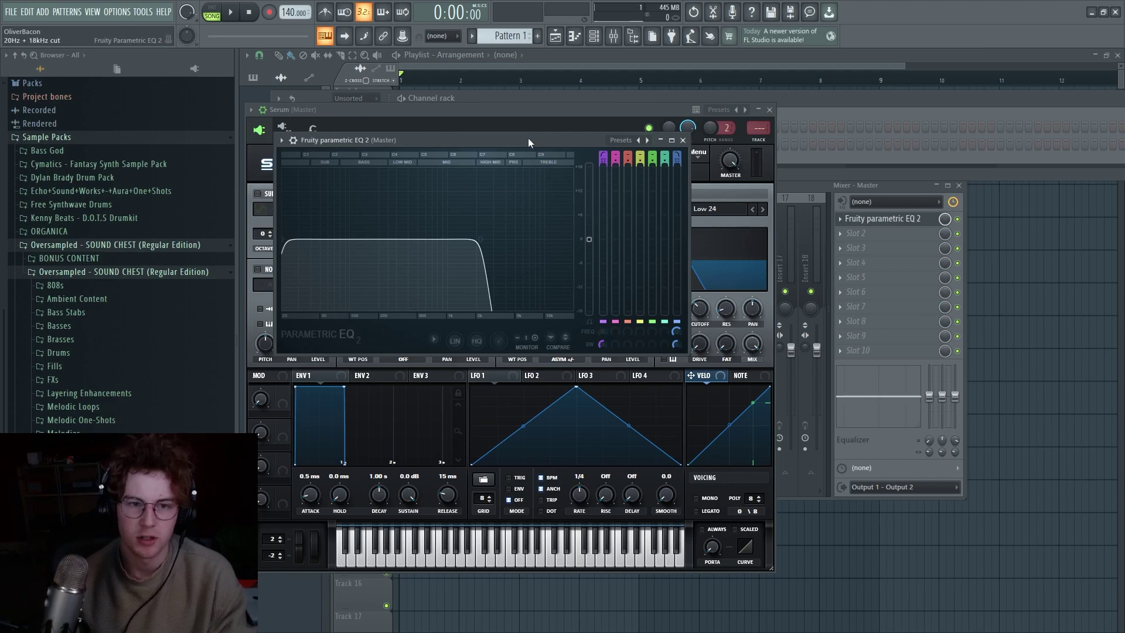
{"action": "left_click_drag", "start_coordinate": [529, 142], "coordinate": [1054, 238]}
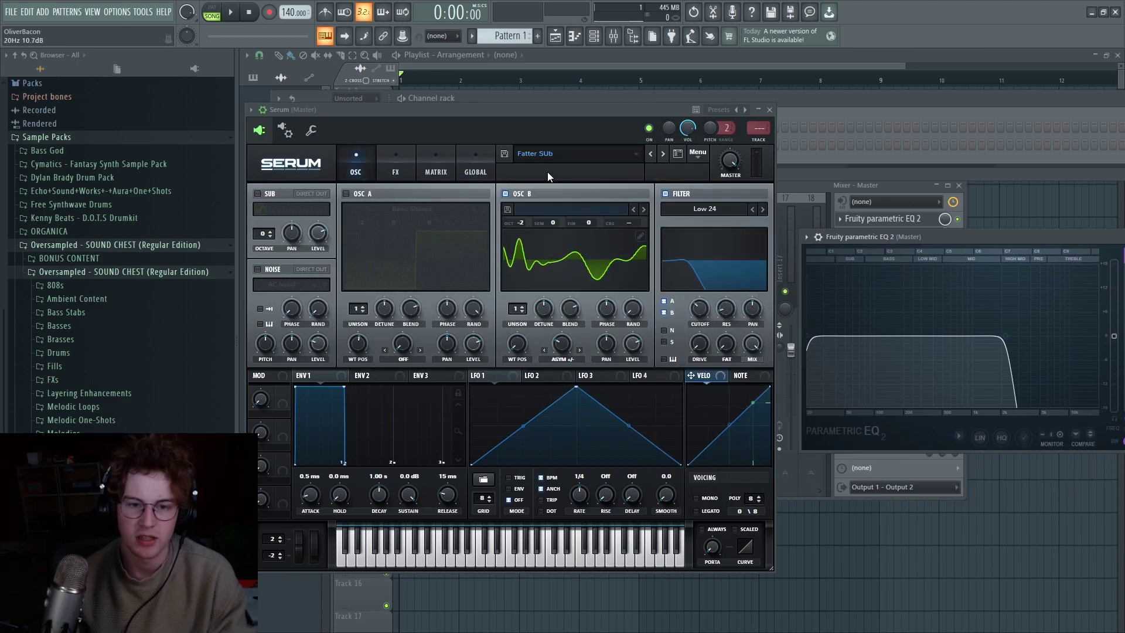
Step: Raise harmonic bins 1–6 in OSC B's Table Edit, then set OSC B's warp to -20%
{"action": "left_click", "coordinate": [640, 235]}
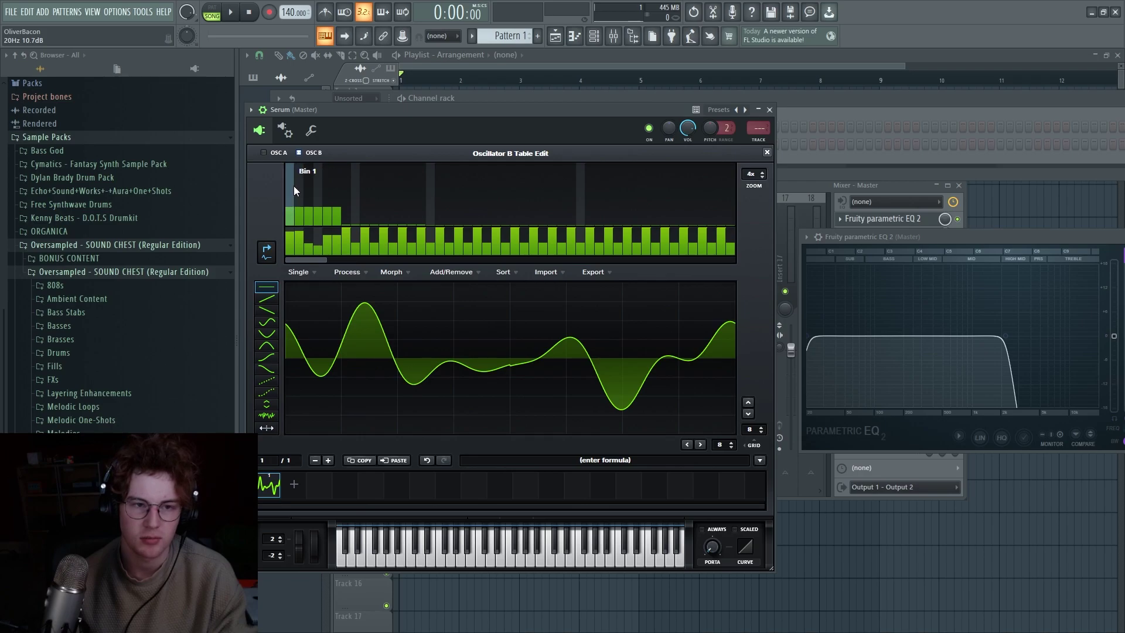
{"action": "mouse_move", "coordinate": [294, 185]}
{"action": "left_mouse_down"}
{"action": "mouse_move", "coordinate": [294, 173]}
{"action": "mouse_move", "coordinate": [331, 171]}
{"action": "mouse_move", "coordinate": [342, 206]}
{"action": "left_mouse_up"}
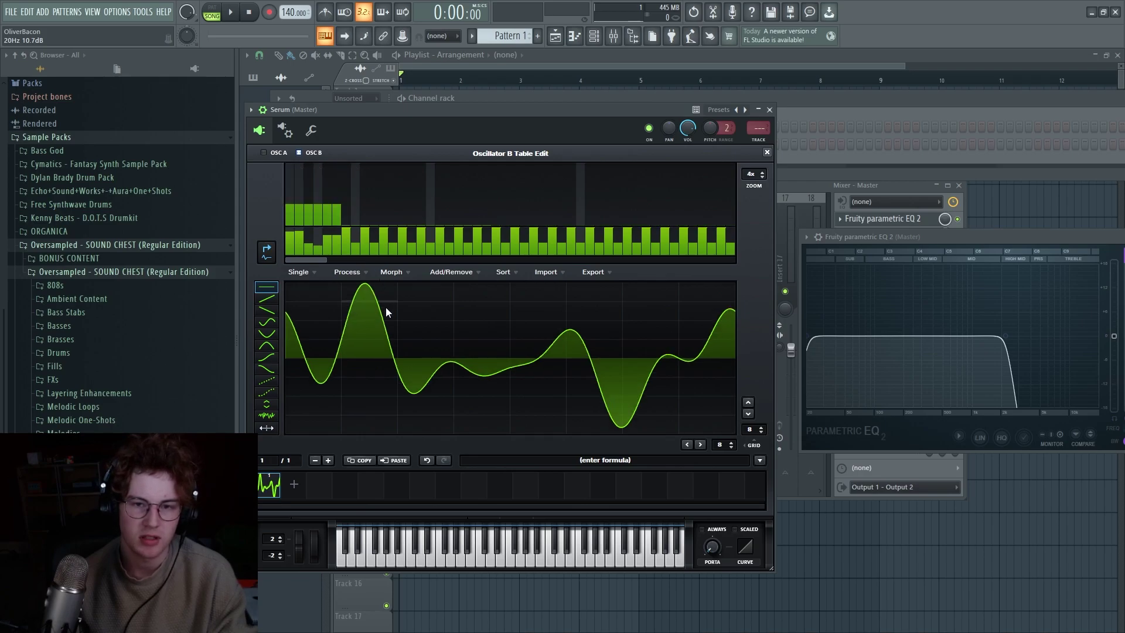
{"action": "left_click", "coordinate": [767, 153]}
{"action": "left_click_drag", "start_coordinate": [564, 347], "coordinate": [614, 379]}
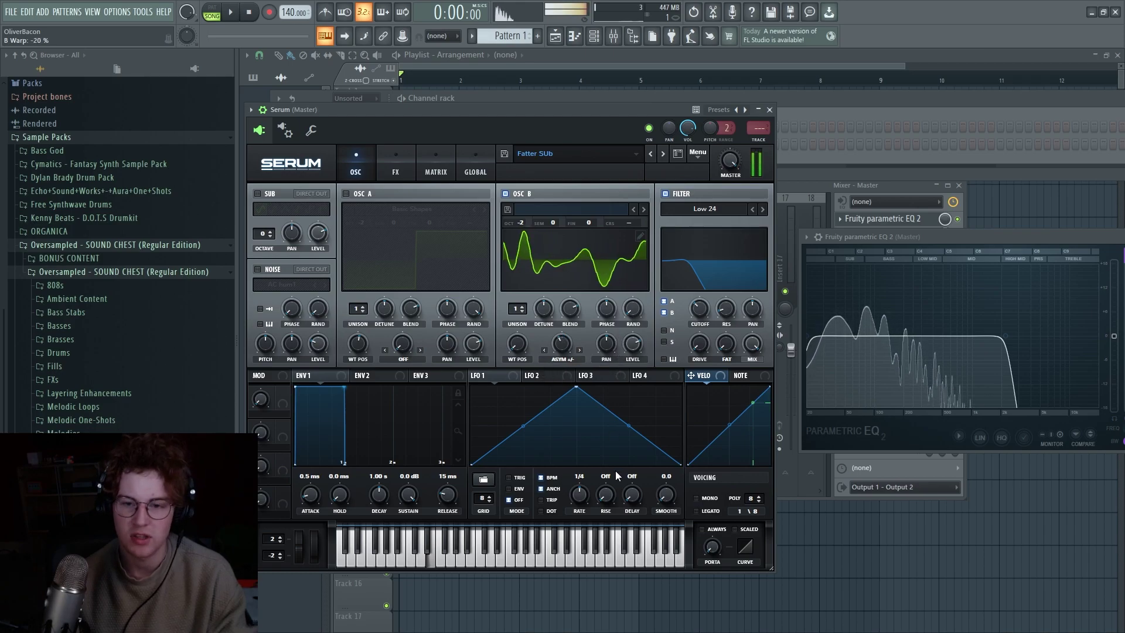
Step: Move the EQ window over Serum and drag band 1's high-pass handle down to 20 Hz
{"action": "left_click_drag", "start_coordinate": [931, 235], "coordinate": [803, 203]}
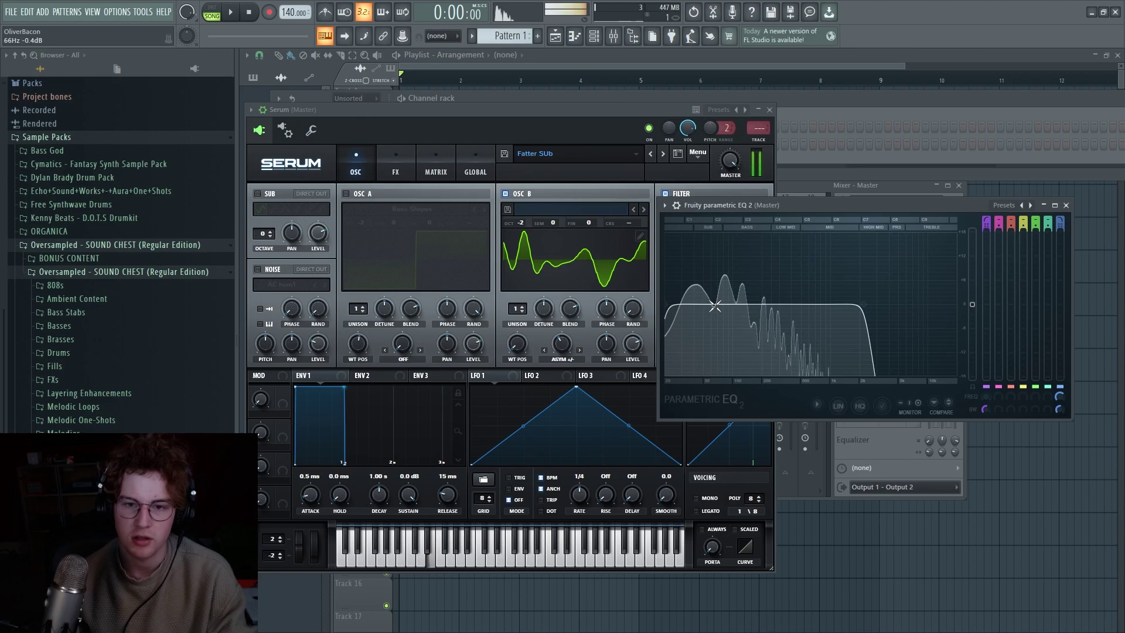
{"action": "left_click_drag", "start_coordinate": [714, 306], "coordinate": [679, 310]}
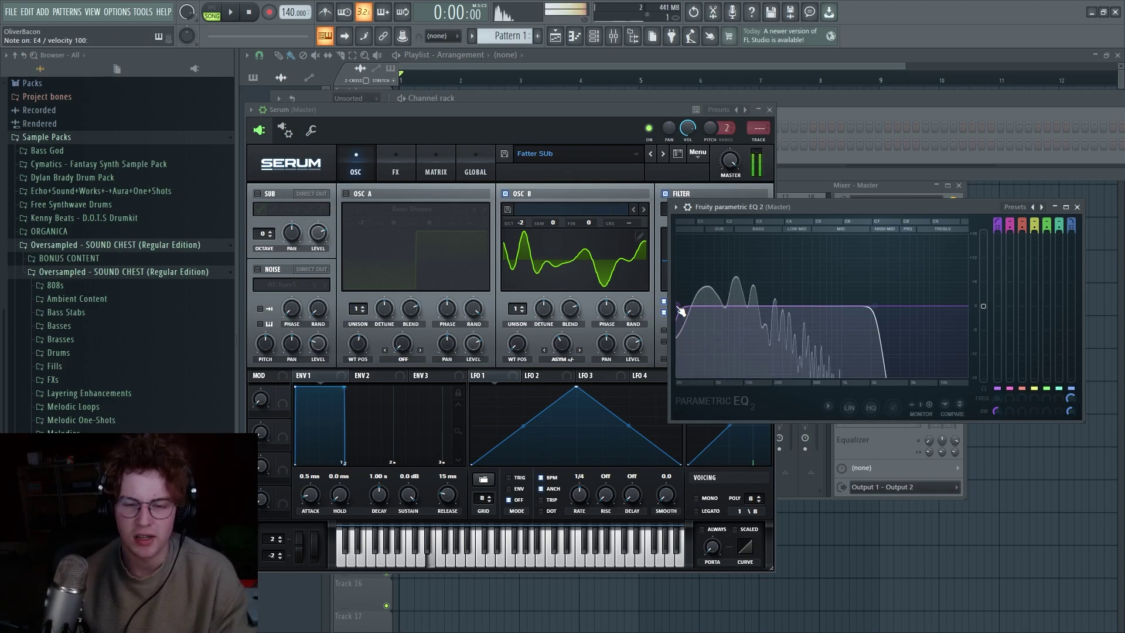
Step: Drag band 1's high-pass handle up to about 62 Hz
{"action": "left_click_drag", "start_coordinate": [679, 311], "coordinate": [741, 308]}
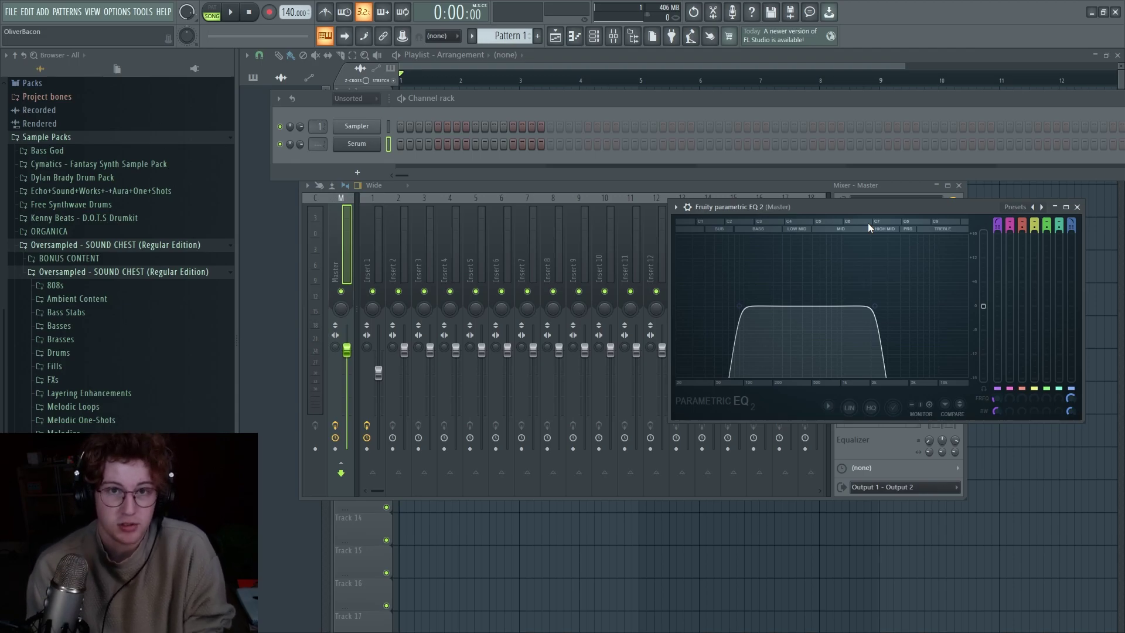
Step: Step through EQ presets from 40Hz cut past Peaking only to a wide band-pass curve
{"action": "left_click", "coordinate": [641, 102]}
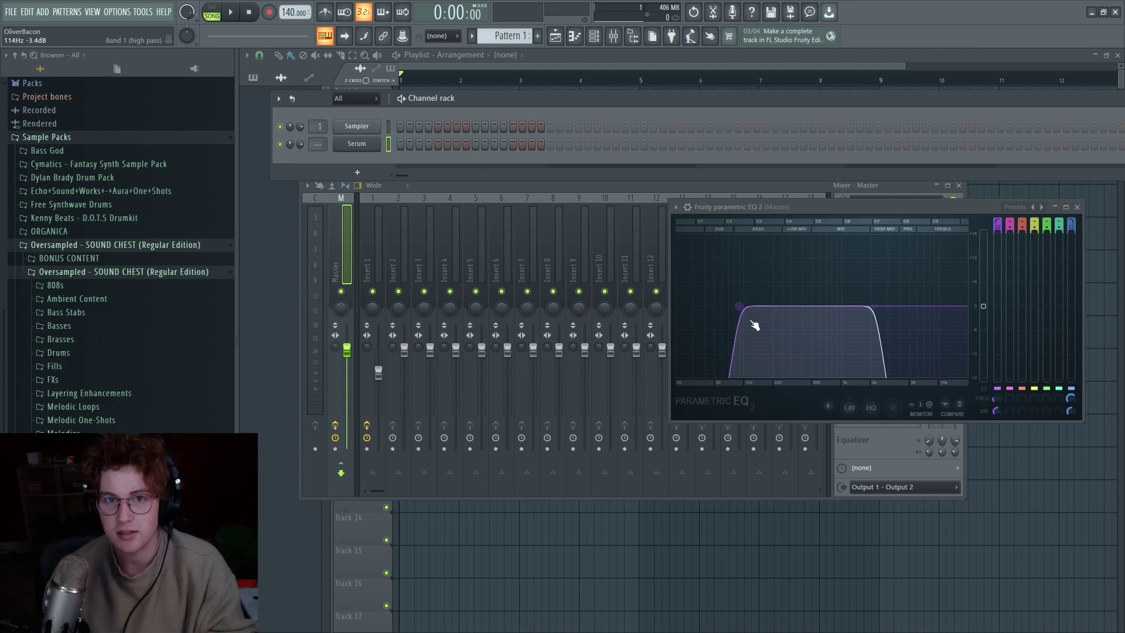
{"action": "left_click", "coordinate": [1034, 208]}
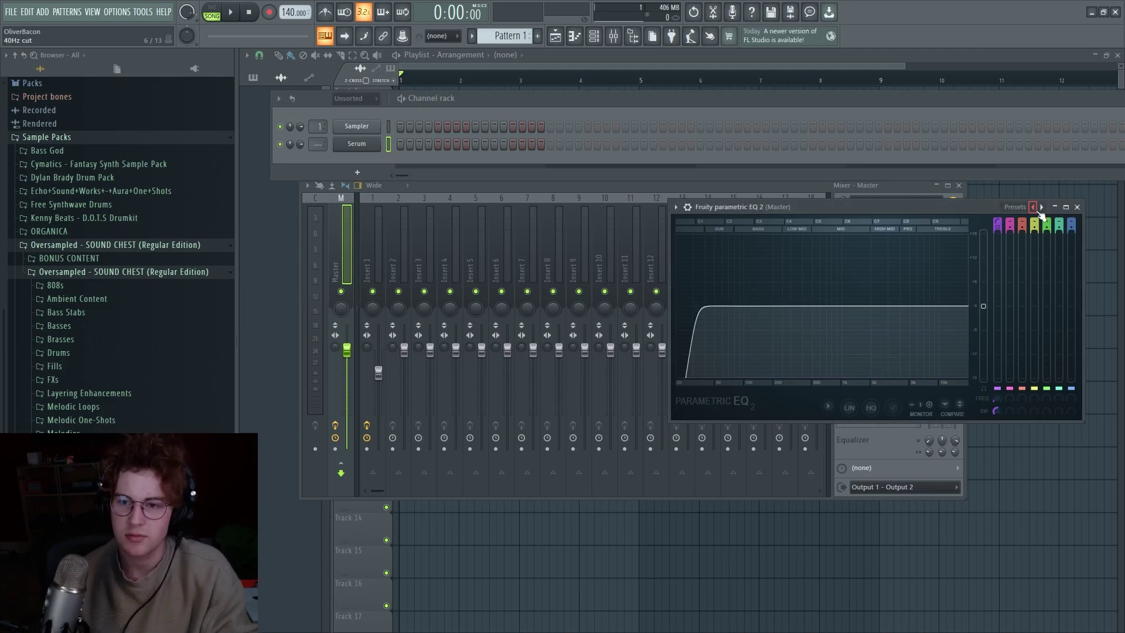
{"action": "left_click", "coordinate": [1042, 208]}
{"action": "left_click", "coordinate": [1042, 208]}
{"action": "left_click", "coordinate": [1041, 207]}
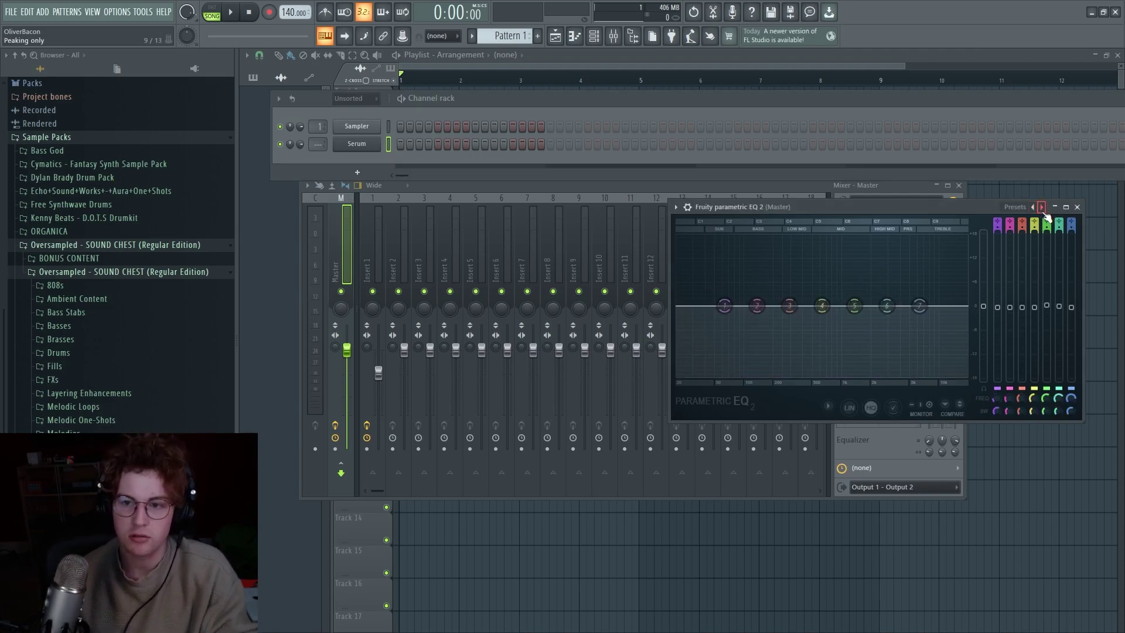
{"action": "left_click", "coordinate": [1042, 209]}
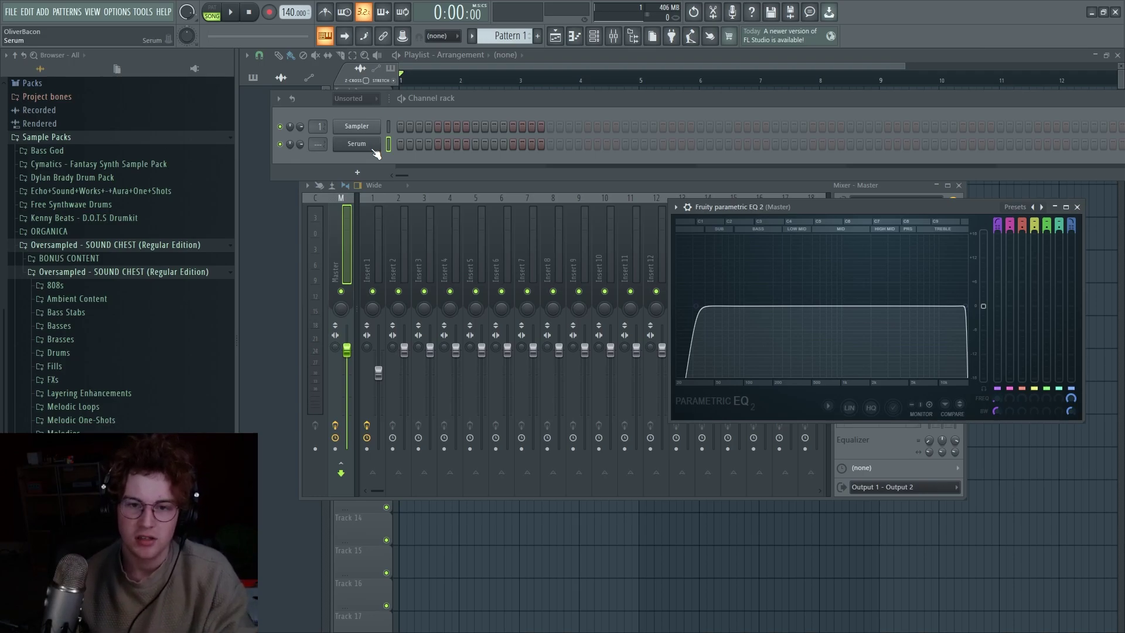
Step: Slide the high-pass to about 44 Hz and play E4 on Serum through the EQ
{"action": "left_click_drag", "start_coordinate": [670, 317], "coordinate": [714, 305]}
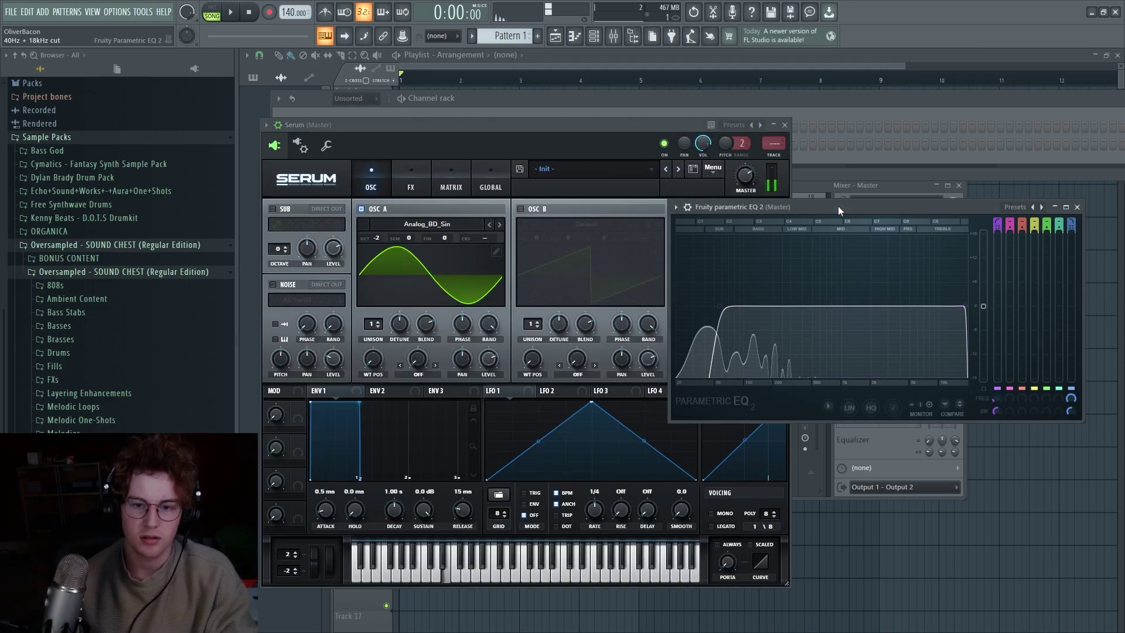
{"action": "left_click", "coordinate": [467, 556]}
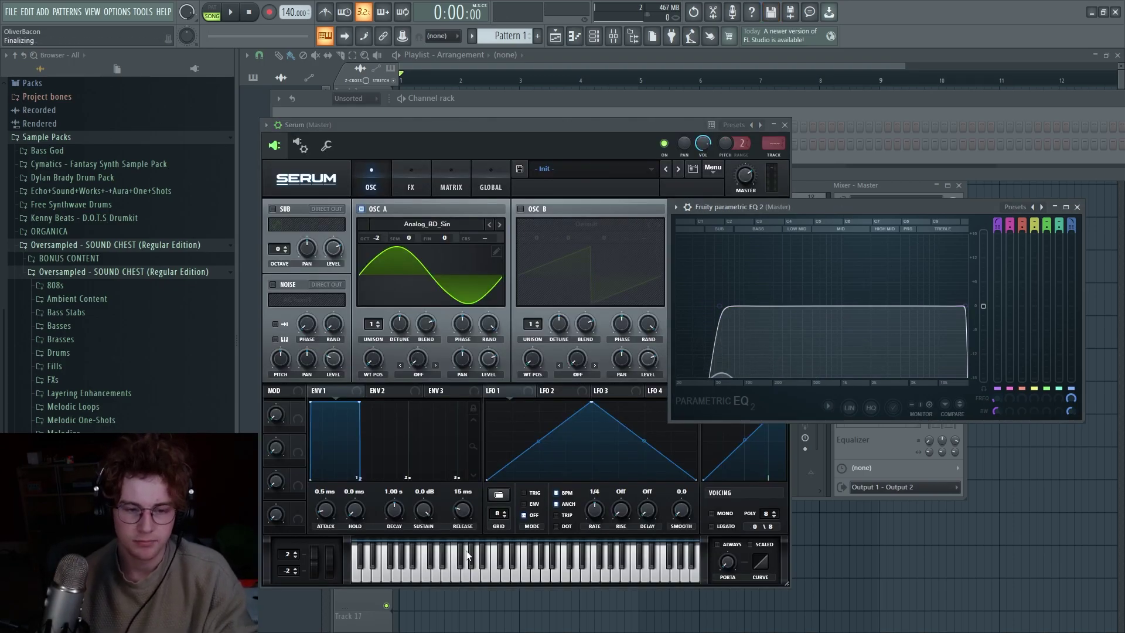
{"action": "left_click", "coordinate": [467, 555]}
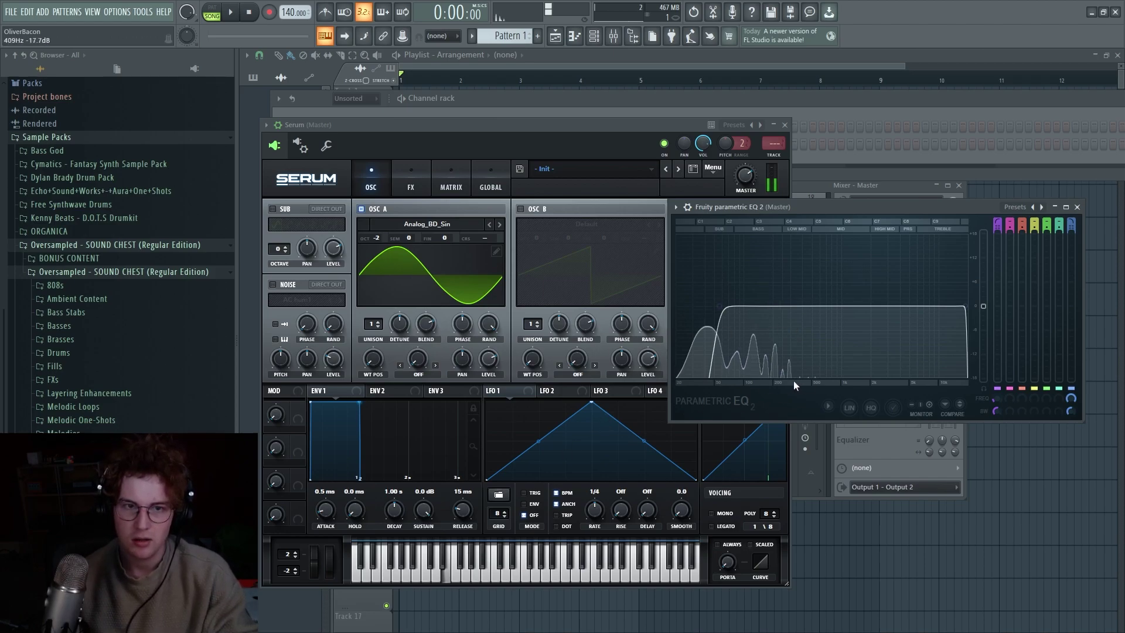
Step: Load Serum's Fatter SUb preset and bring the Parametric EQ view forward
{"action": "left_click", "coordinate": [606, 170]}
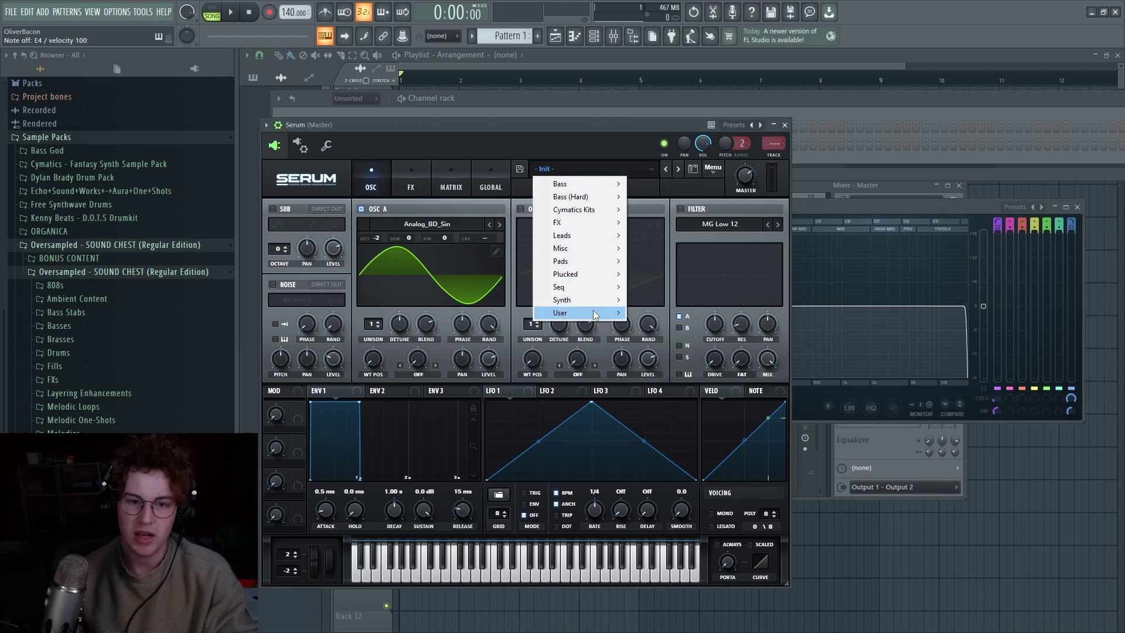
{"action": "mouse_move", "coordinate": [561, 312]}
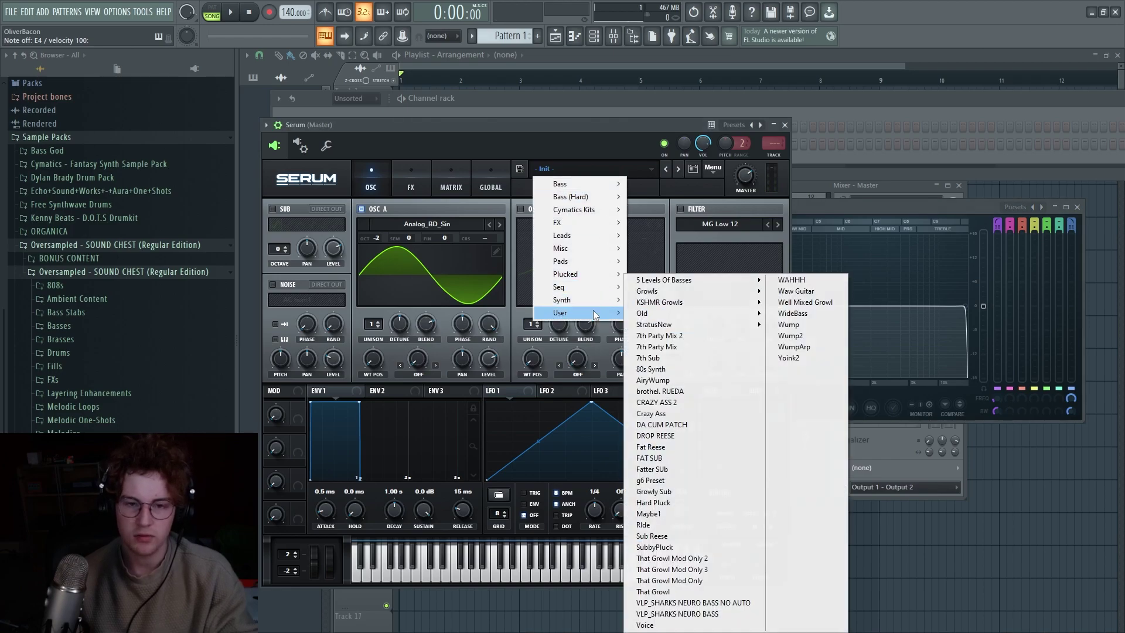
{"action": "left_click", "coordinate": [674, 469]}
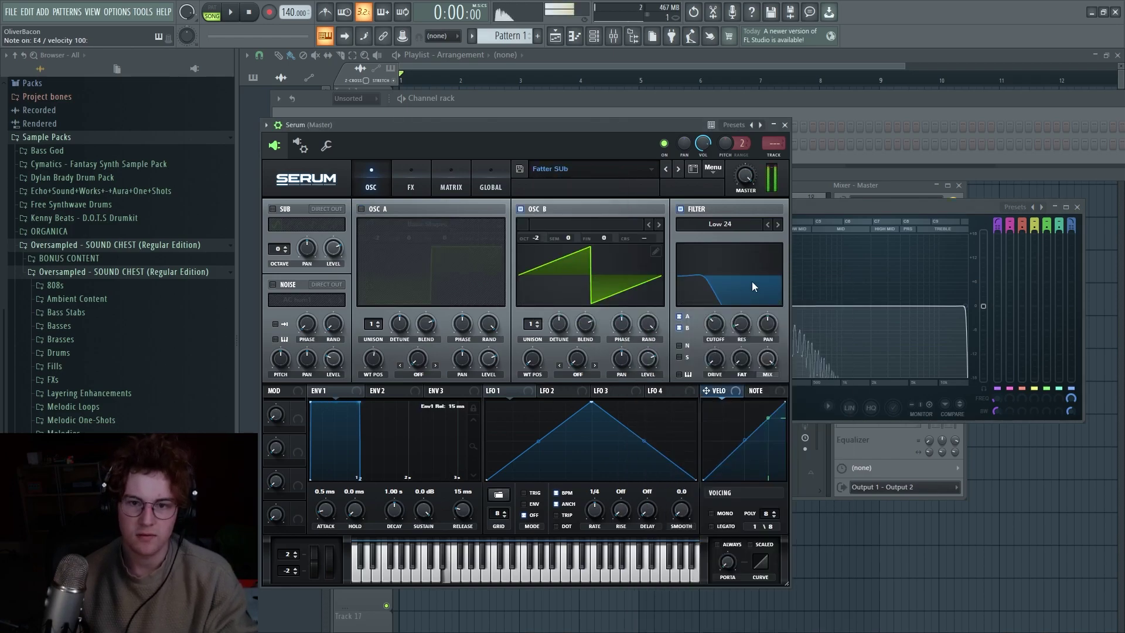
{"action": "left_click", "coordinate": [827, 210]}
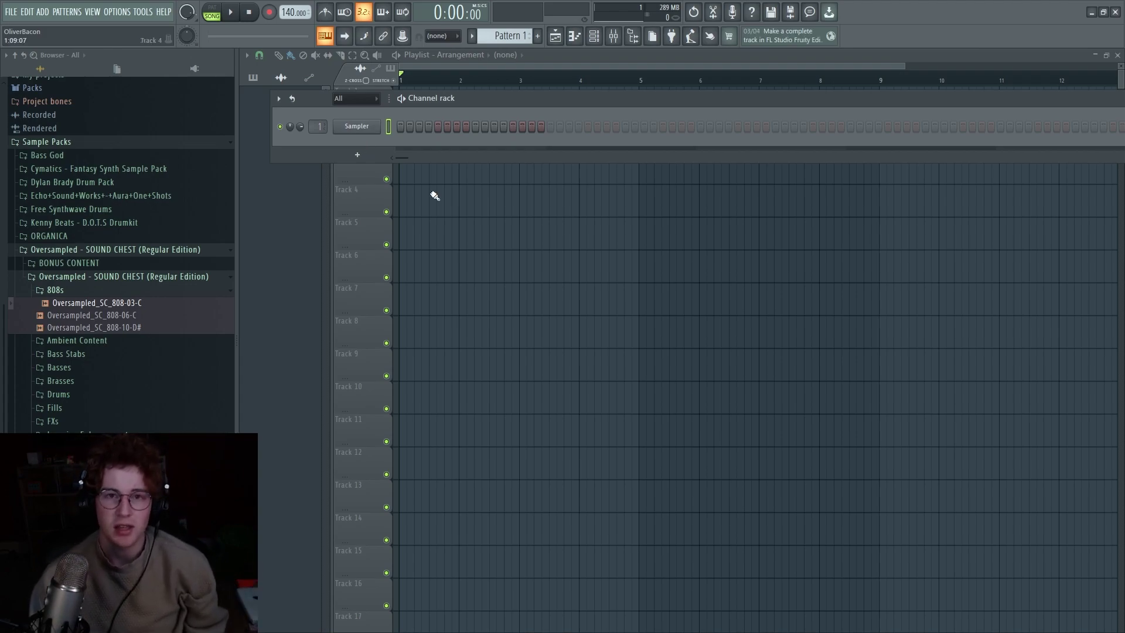
Step: Add a new Serum instrument channel and lengthen envelope 1's release to 519 ms
{"action": "left_click", "coordinate": [361, 153]}
{"action": "left_click", "coordinate": [452, 146]}
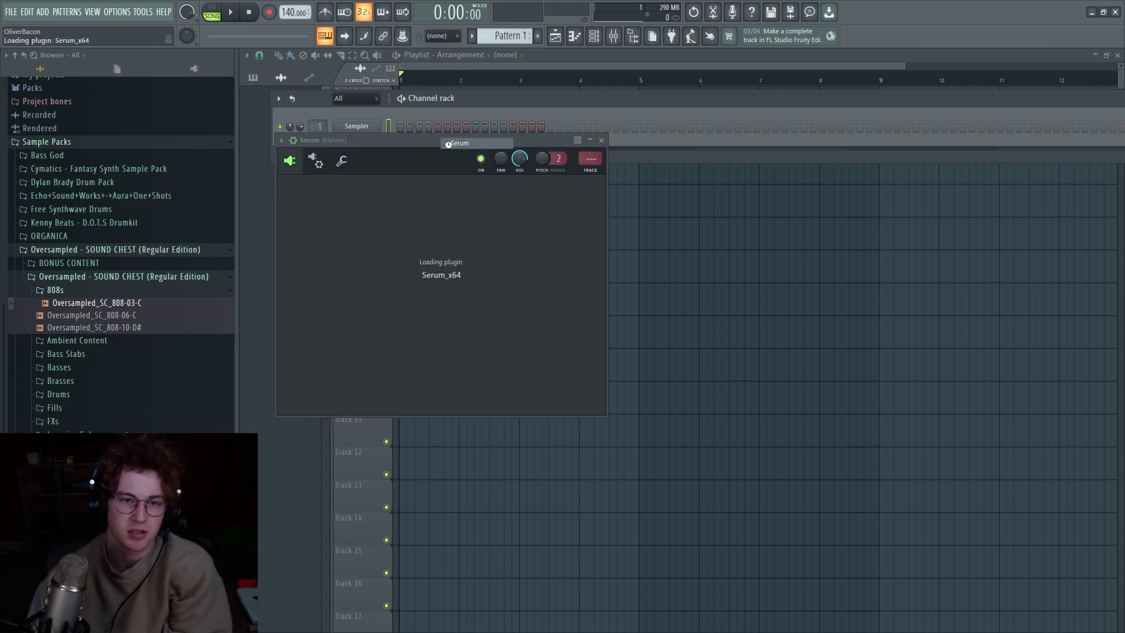
{"action": "left_click_drag", "start_coordinate": [376, 493], "coordinate": [401, 495]}
Step: Switch oscillator A to Analog_BD_Sin, drop Env1 sustain to -14.5 dB, and route Env1 to Osc A level
{"action": "left_click", "coordinate": [511, 241]}
{"action": "left_click", "coordinate": [512, 241]}
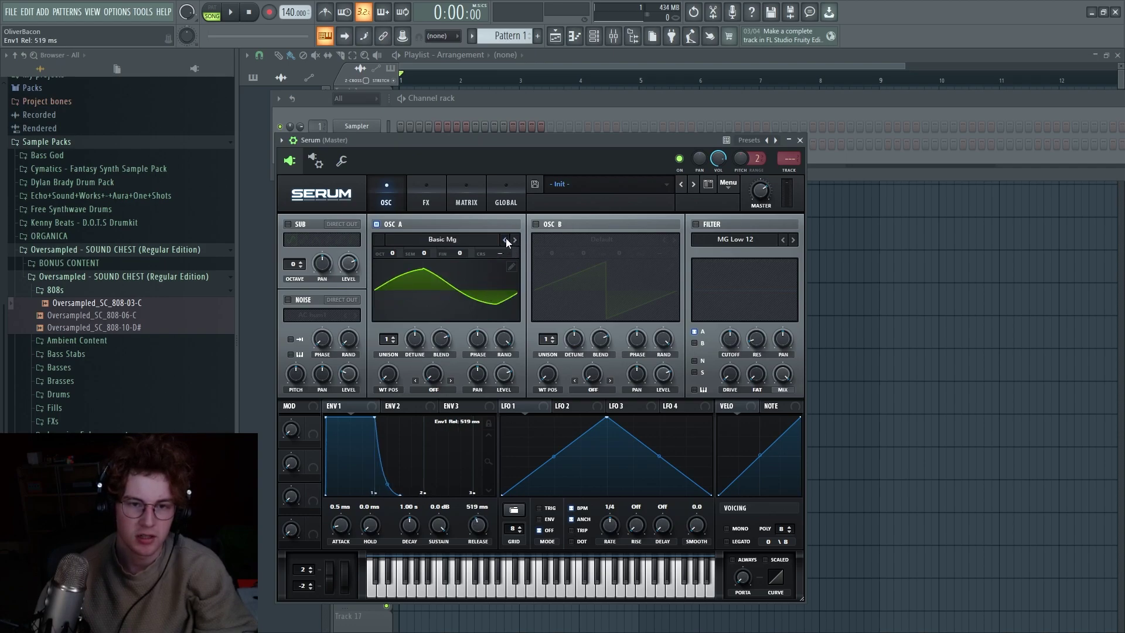
{"action": "left_click", "coordinate": [508, 241]}
{"action": "left_click_drag", "start_coordinate": [374, 417], "coordinate": [364, 462]}
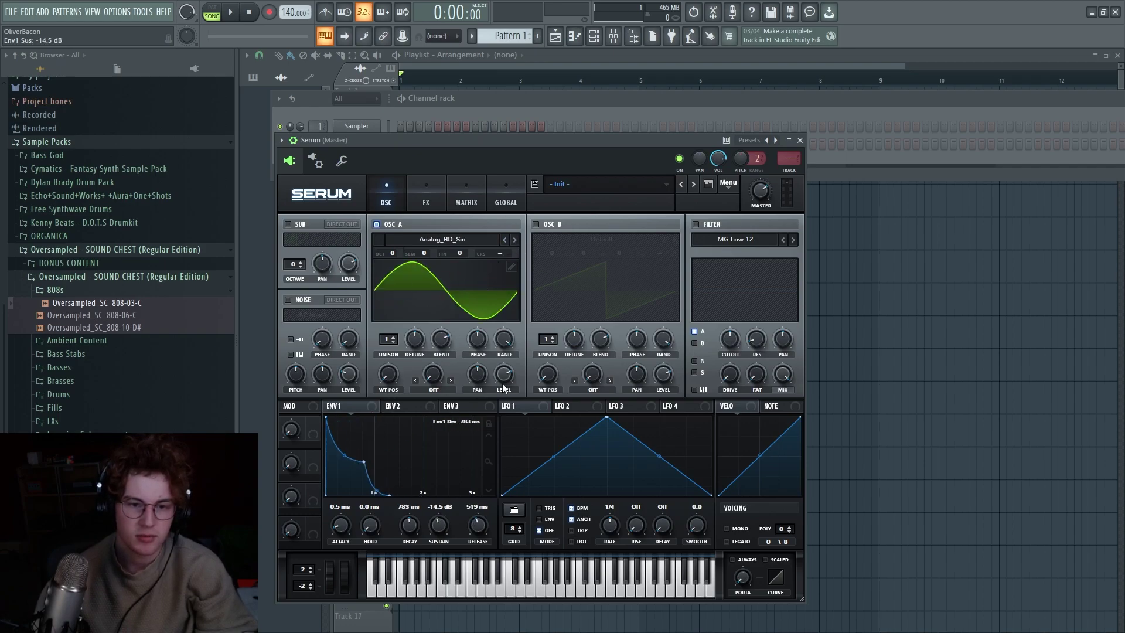
{"action": "left_click_drag", "start_coordinate": [329, 405], "coordinate": [505, 374]}
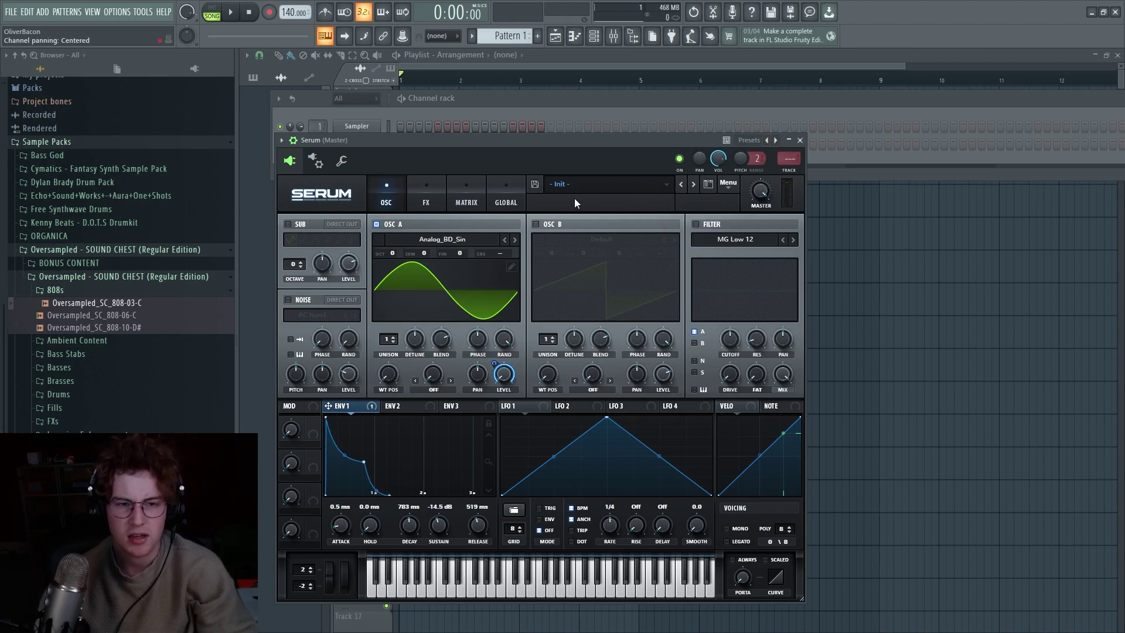
Step: Enable Tube distortion in Serum's FX rack and turn up its drive
{"action": "left_click", "coordinate": [425, 205]}
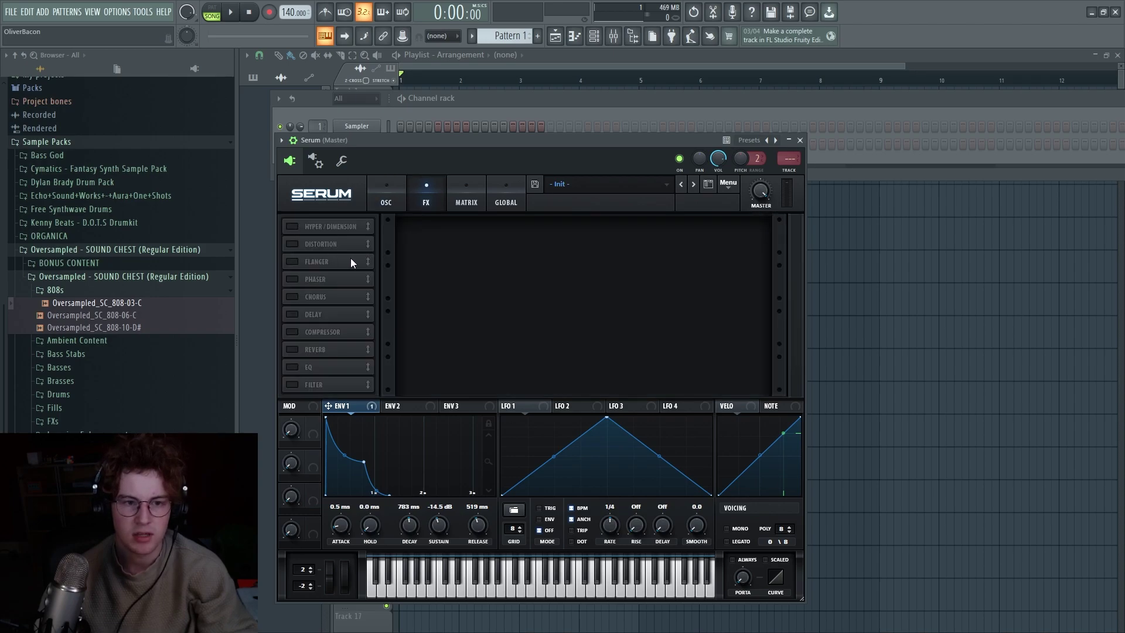
{"action": "left_click", "coordinate": [292, 244]}
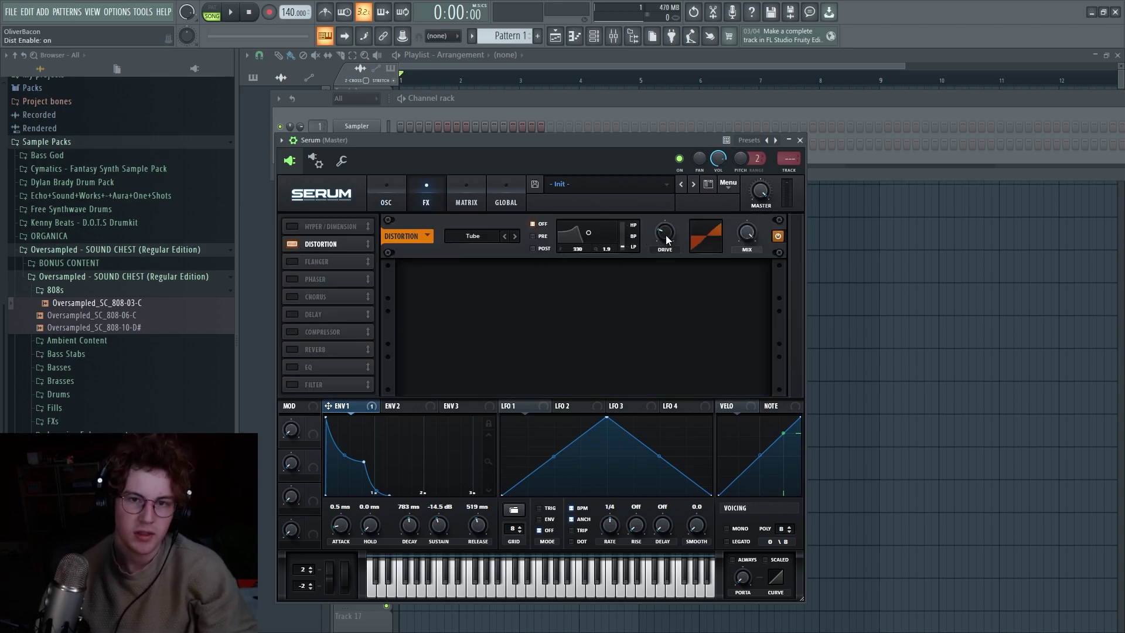
{"action": "left_click_drag", "start_coordinate": [666, 239], "coordinate": [668, 176]}
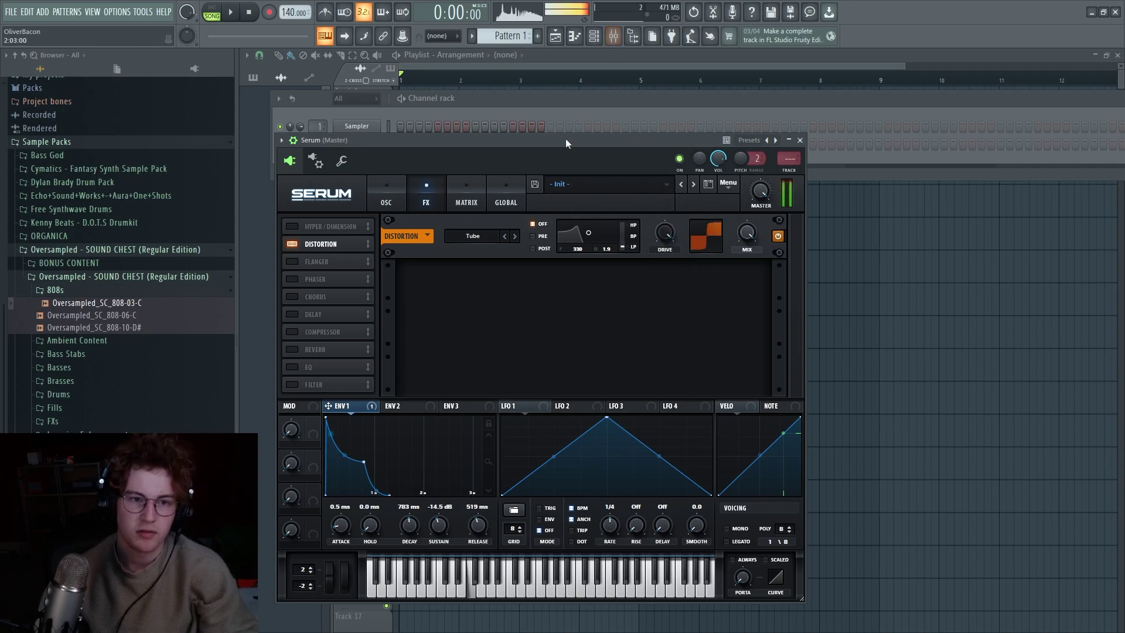
Step: Open the master's Parametric EQ 2 and play test notes to view the pluck's spectrum
{"action": "left_click", "coordinate": [613, 36]}
{"action": "left_click", "coordinate": [867, 223]}
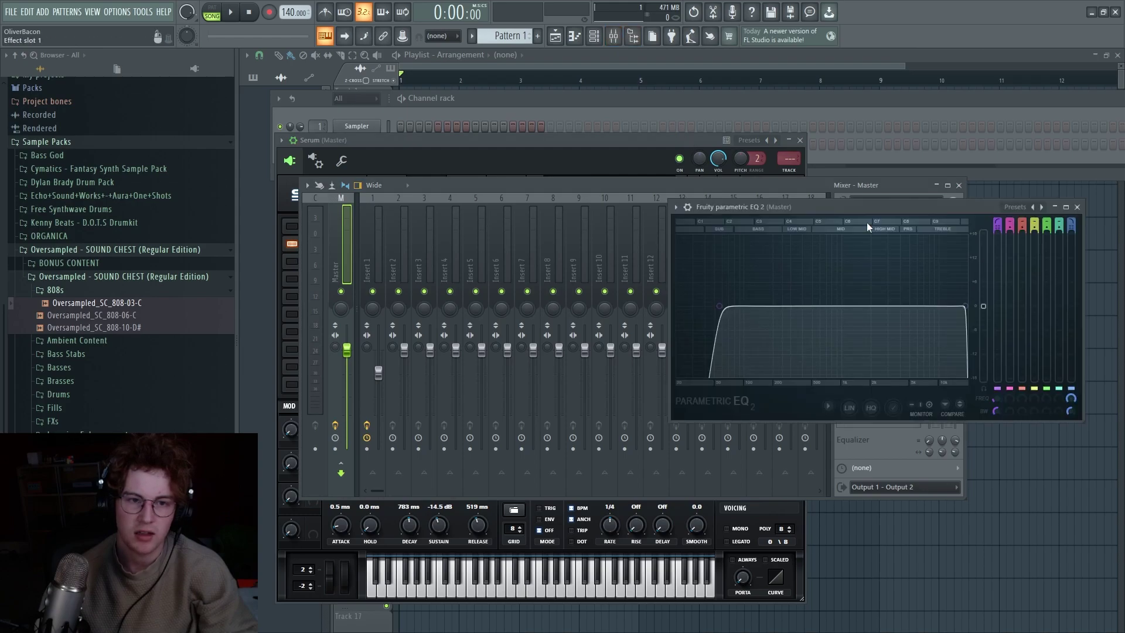
{"action": "key", "text": "v"}
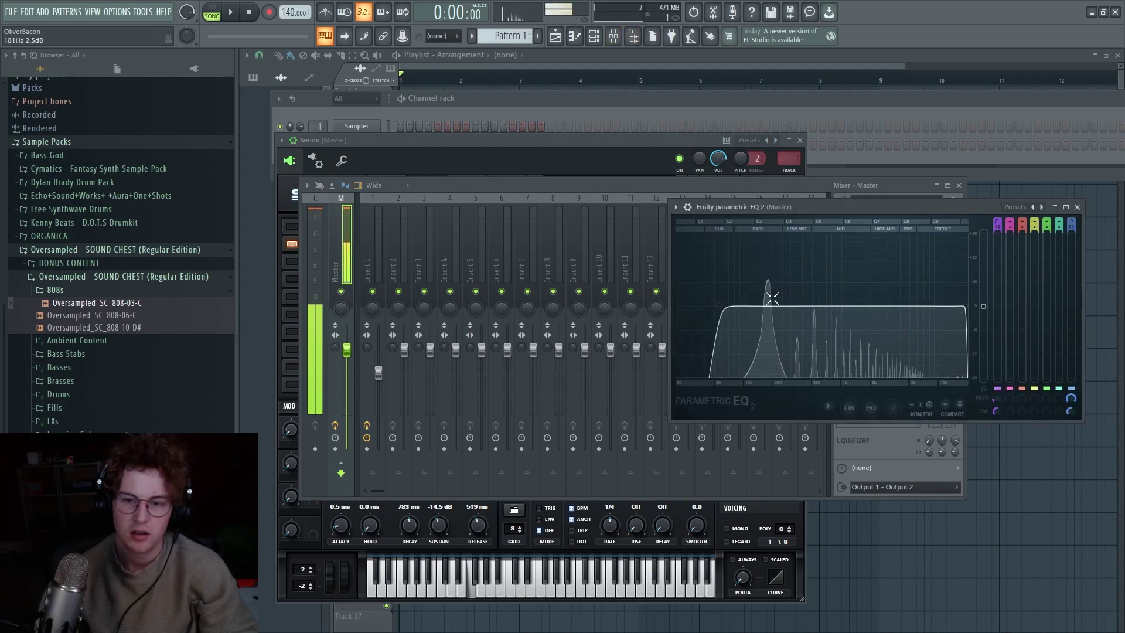
{"action": "key", "text": "v"}
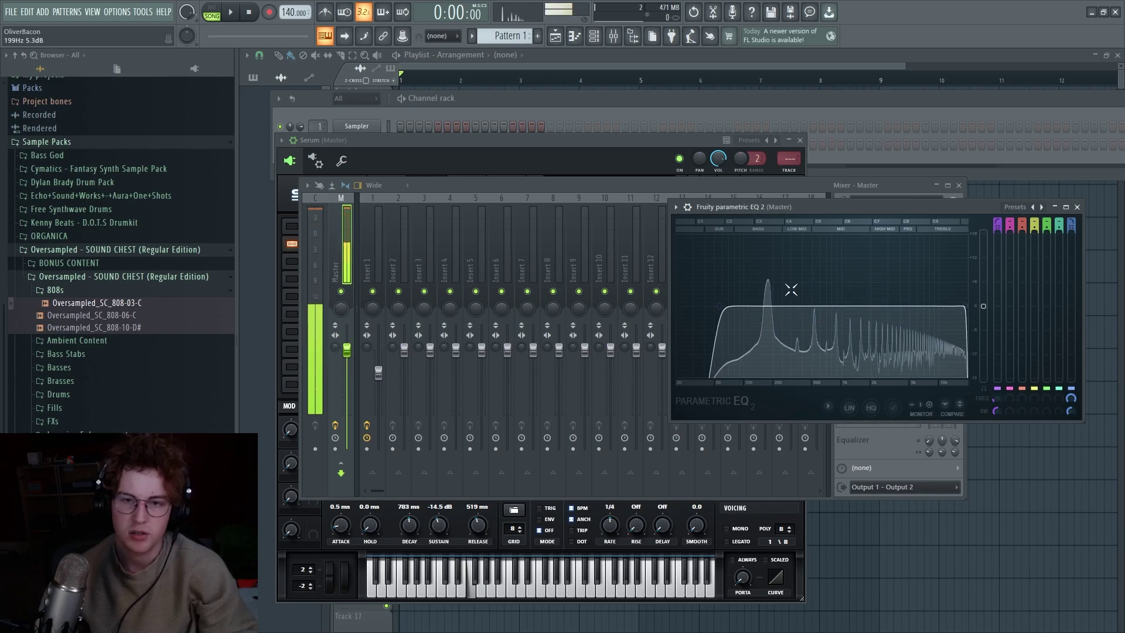
{"action": "left_click", "coordinate": [535, 176]}
{"action": "left_click", "coordinate": [426, 194]}
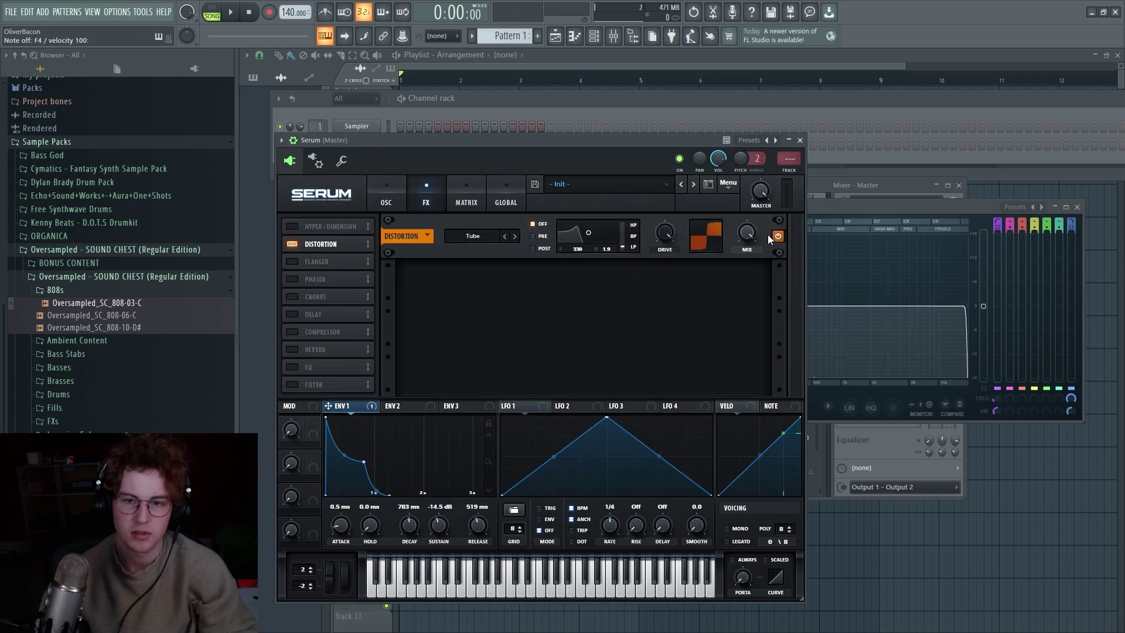
{"action": "left_click", "coordinate": [884, 207]}
{"action": "key", "text": "v"}
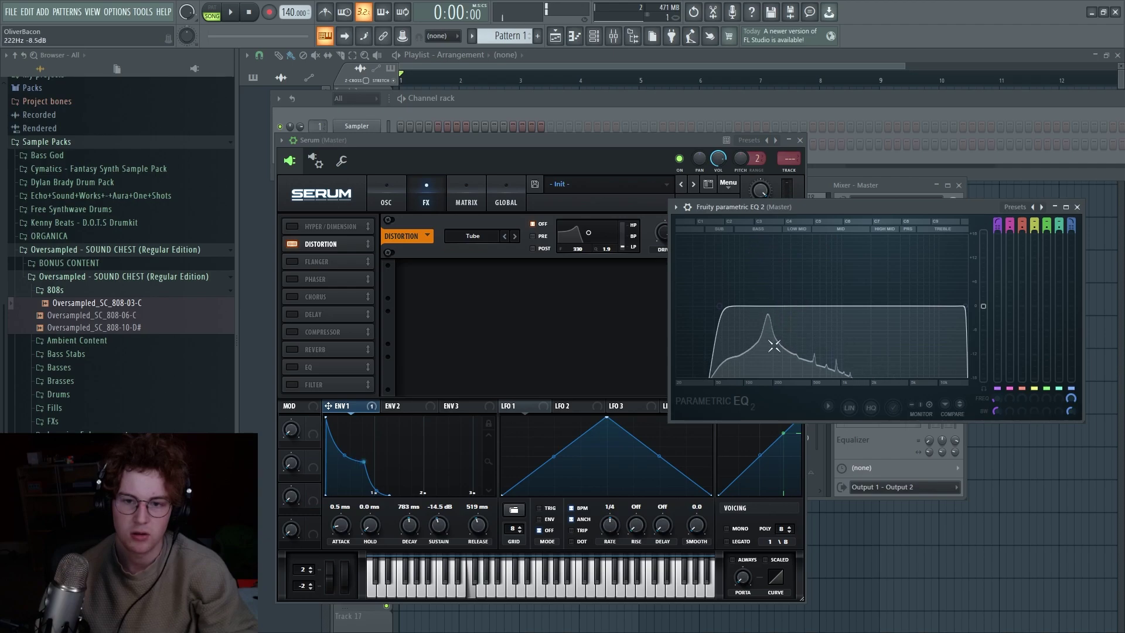
{"action": "key", "text": "v"}
Step: Re-enable the distortion, check its harmonics on the EQ, and modulate drive with envelope 1
{"action": "left_click", "coordinate": [661, 234]}
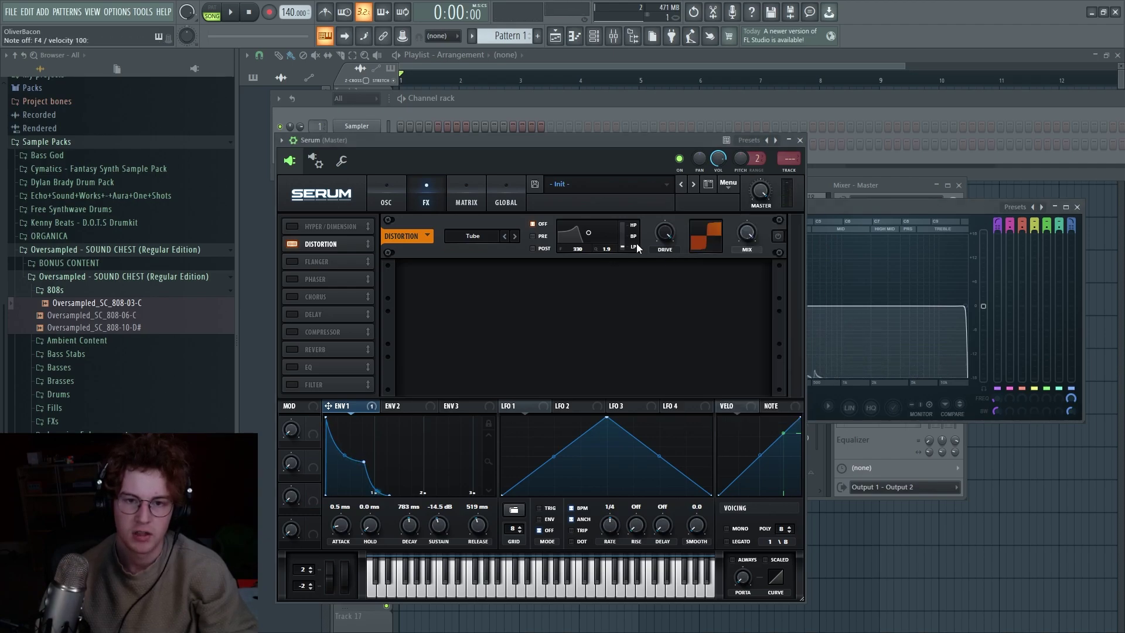
{"action": "left_click", "coordinate": [777, 236]}
{"action": "key", "text": "v"}
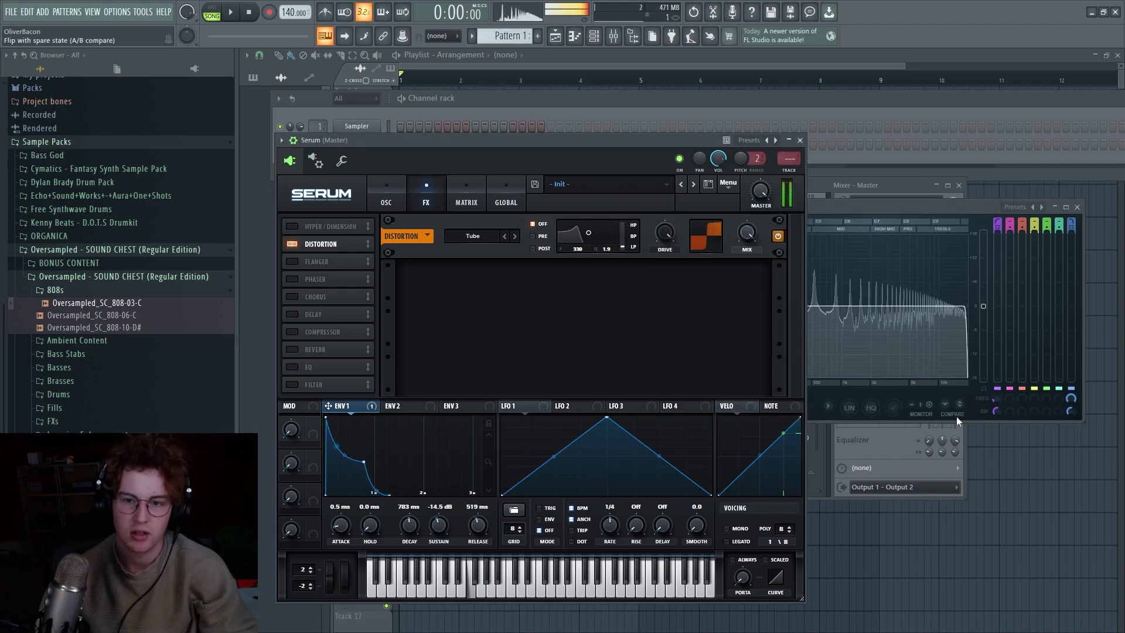
{"action": "left_click", "coordinate": [878, 343]}
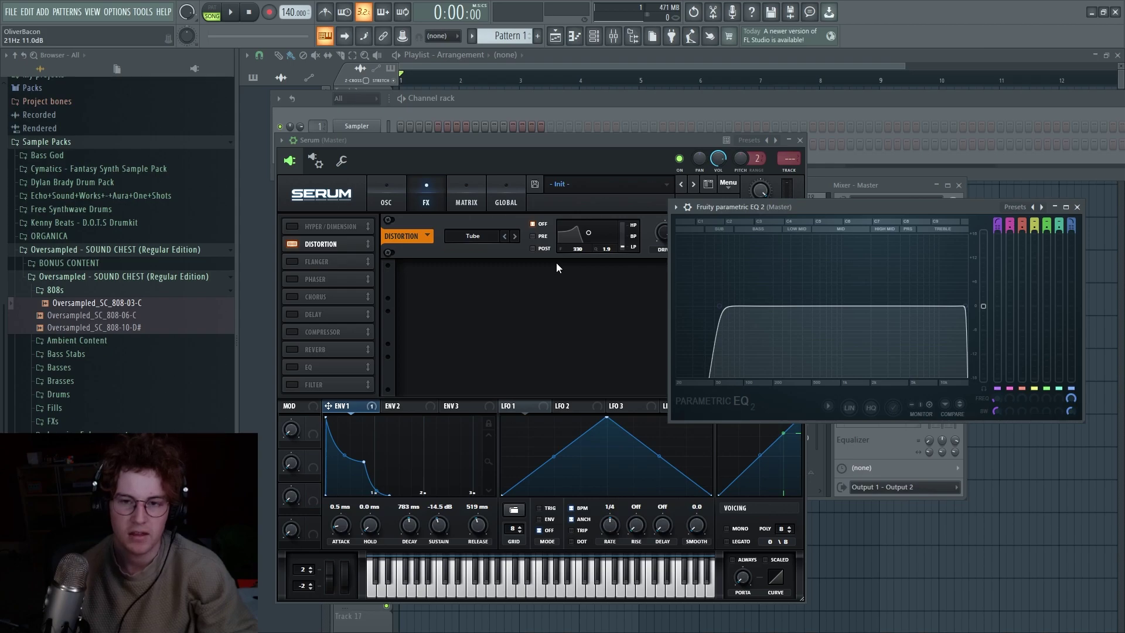
{"action": "key", "text": "v"}
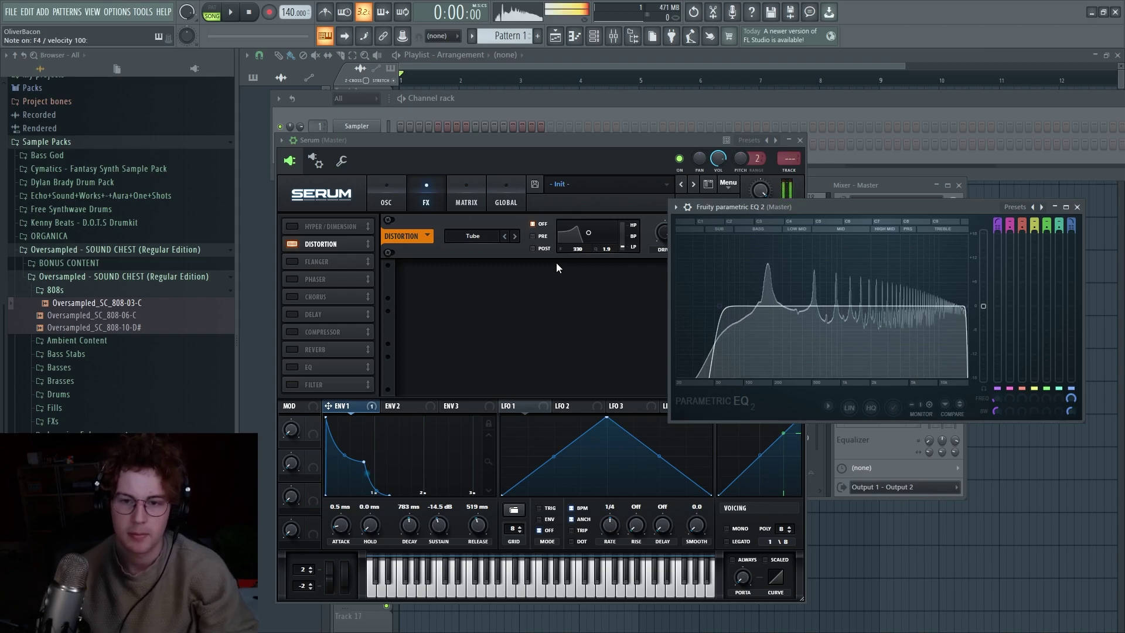
{"action": "left_click", "coordinate": [571, 287]}
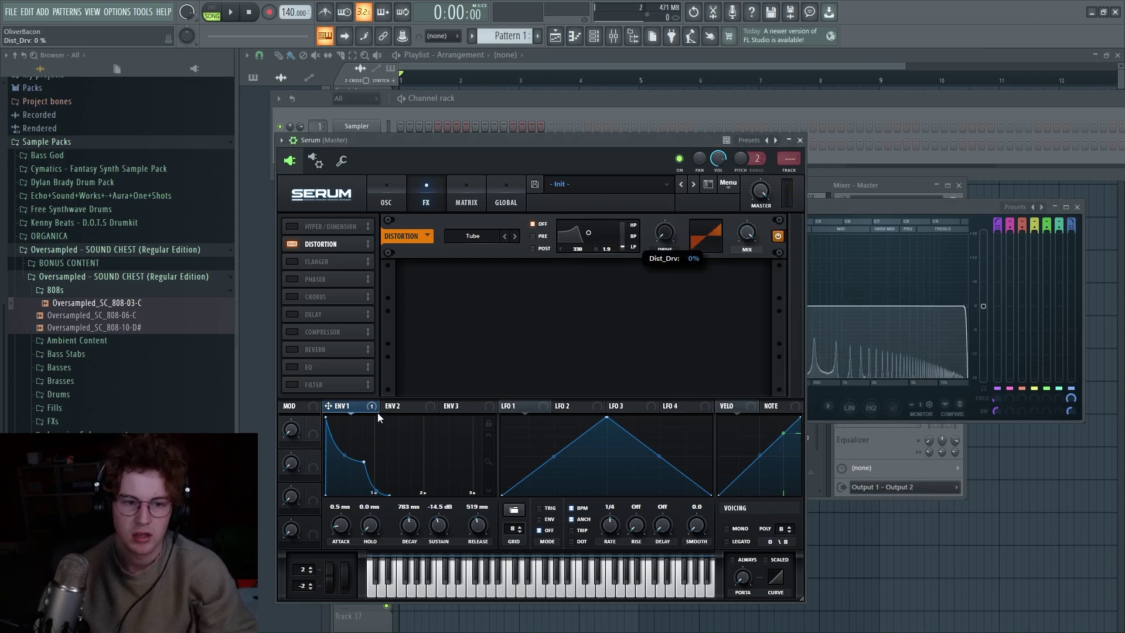
{"action": "left_click_drag", "start_coordinate": [377, 413], "coordinate": [664, 237]}
{"action": "key", "text": "v"}
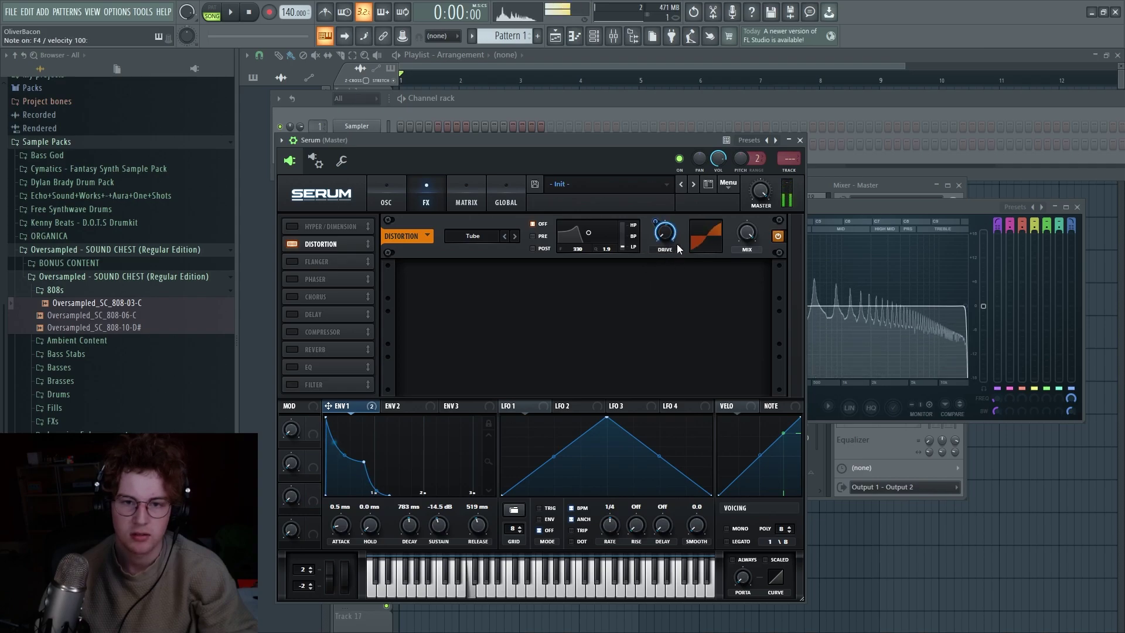
Step: Turn on Serum's Compressor in multiband mode after the distortion, then view the EQ spectrum
{"action": "left_click", "coordinate": [297, 356]}
{"action": "left_click", "coordinate": [297, 355]}
{"action": "left_click", "coordinate": [300, 329]}
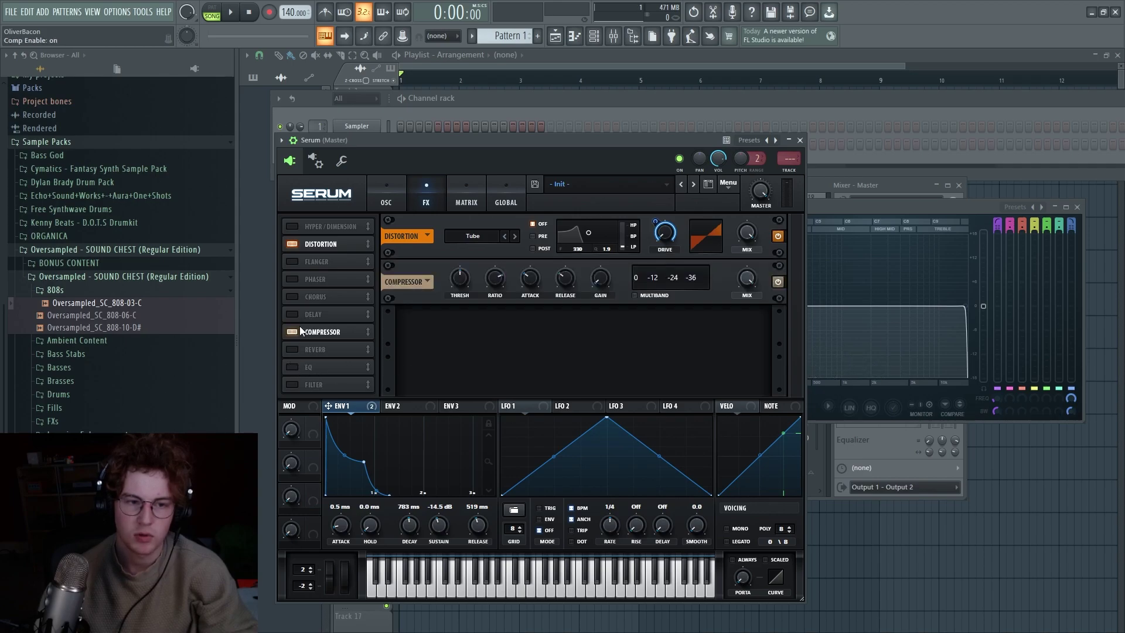
{"action": "left_click", "coordinate": [634, 295]}
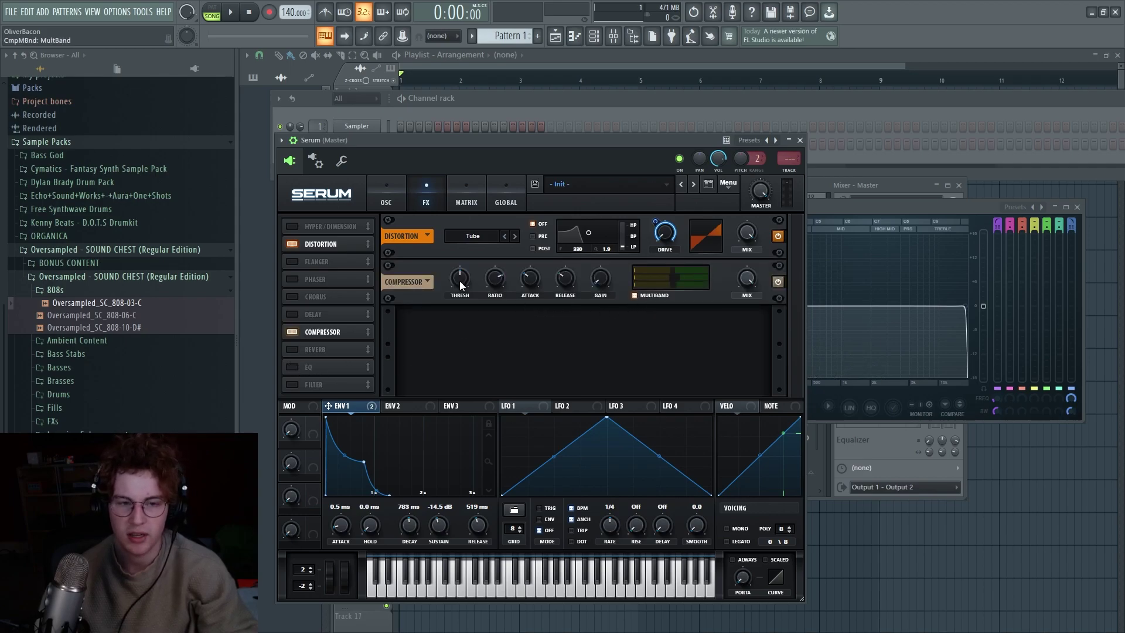
{"action": "left_click", "coordinate": [872, 212]}
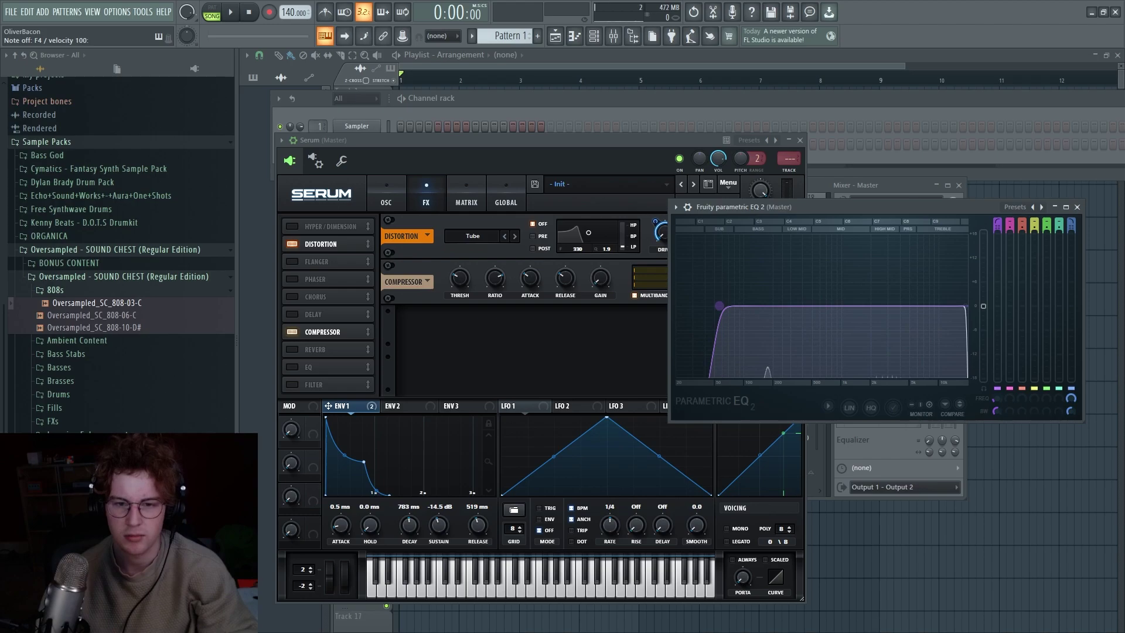
Step: Push the EQ band 1 high-pass cutoff up to about 878 Hz, then ease it back lower
{"action": "left_click_drag", "start_coordinate": [718, 305], "coordinate": [835, 306]}
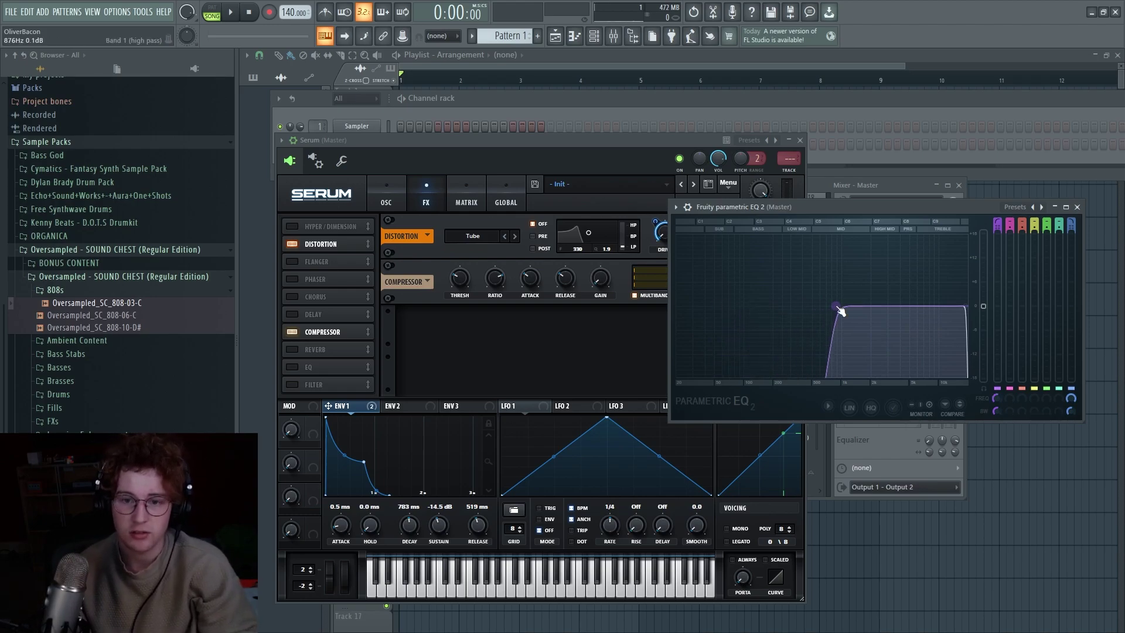
{"action": "left_click_drag", "start_coordinate": [838, 309], "coordinate": [801, 312]}
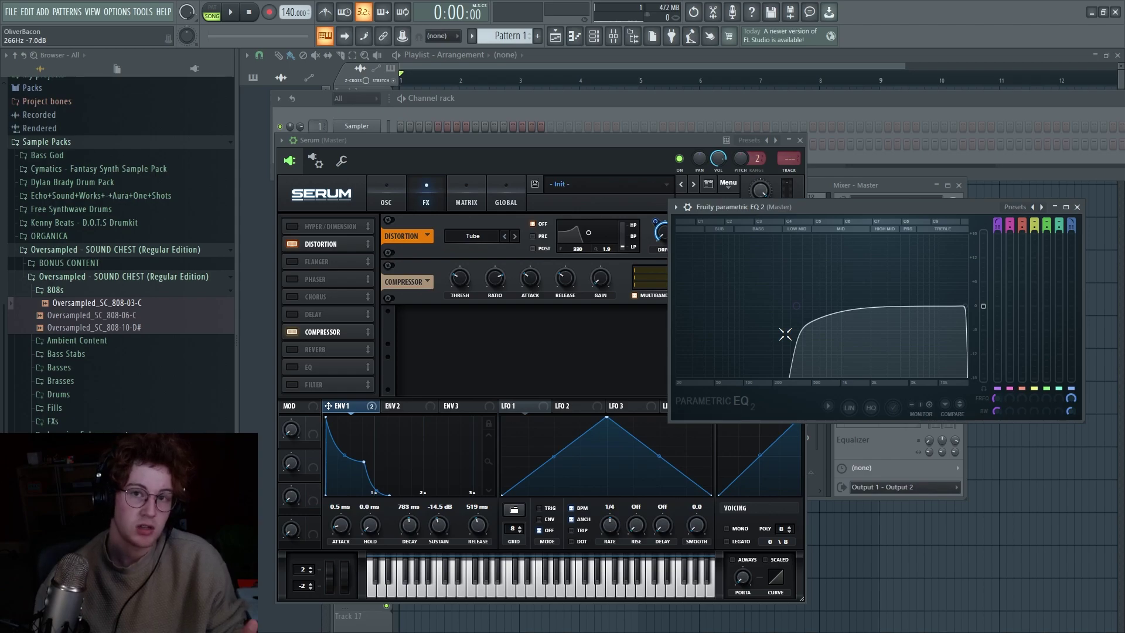
Step: Start a new empty project with Ctrl+N
{"action": "key", "text": "ctrl+n"}
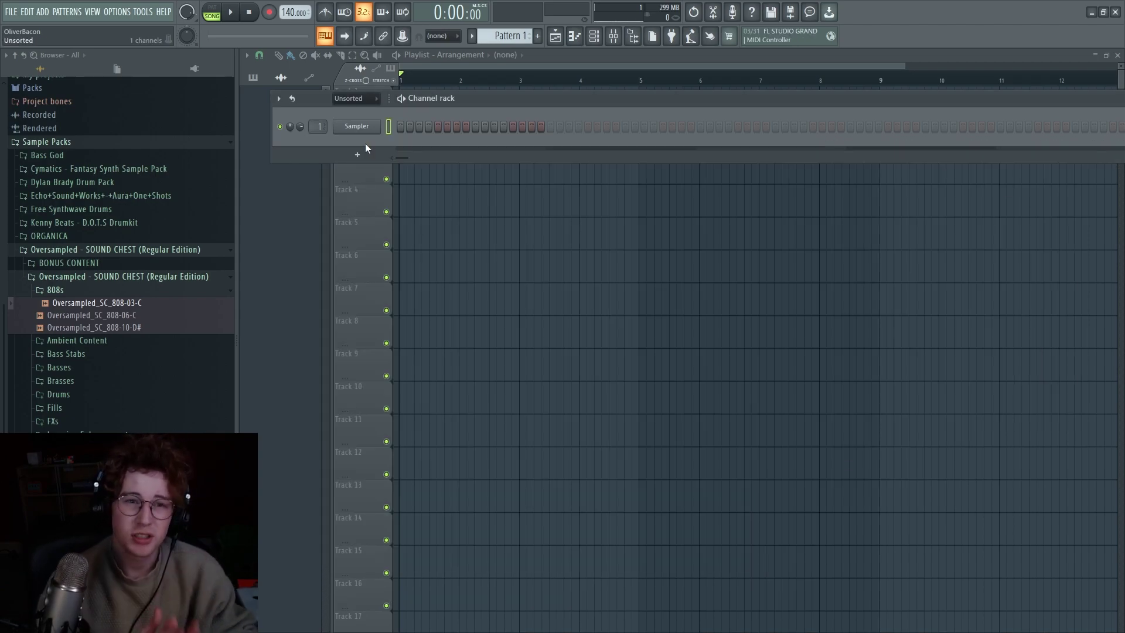